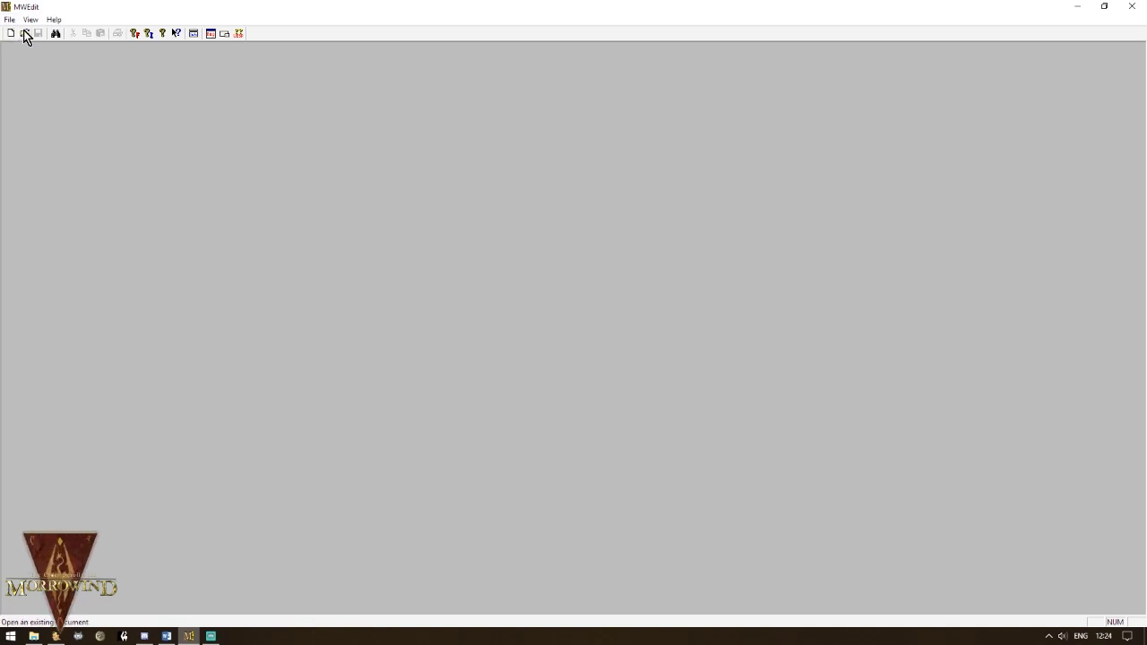
Step: Load Morrowind.esm, Tribunal.esm and Bloodmoon.esm together with Barons_Partners30.esp set as the active plugin
click(24, 33)
click(437, 251)
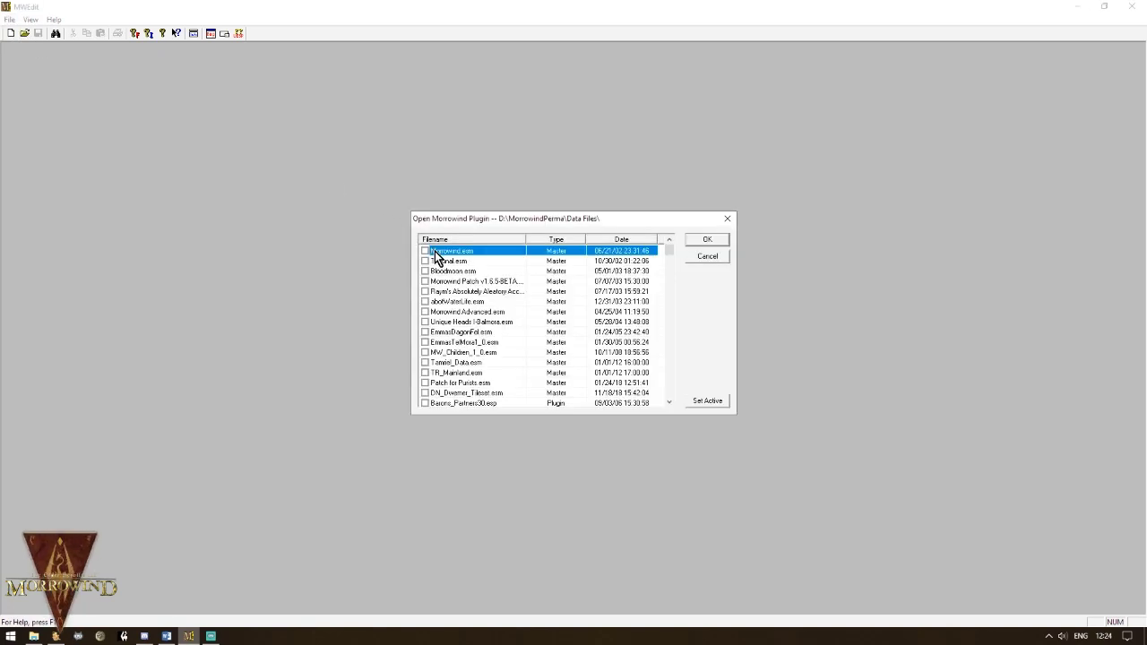
double_click(439, 252)
double_click(444, 260)
double_click(446, 271)
click(454, 321)
click(454, 402)
double_click(455, 393)
click(705, 401)
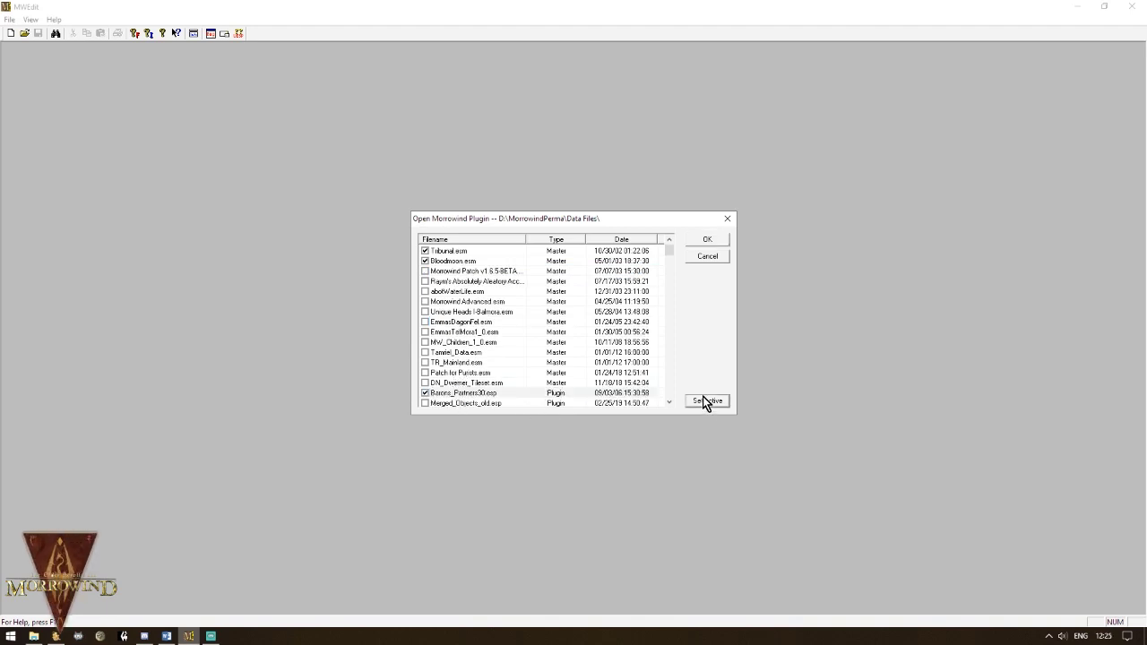
click(707, 238)
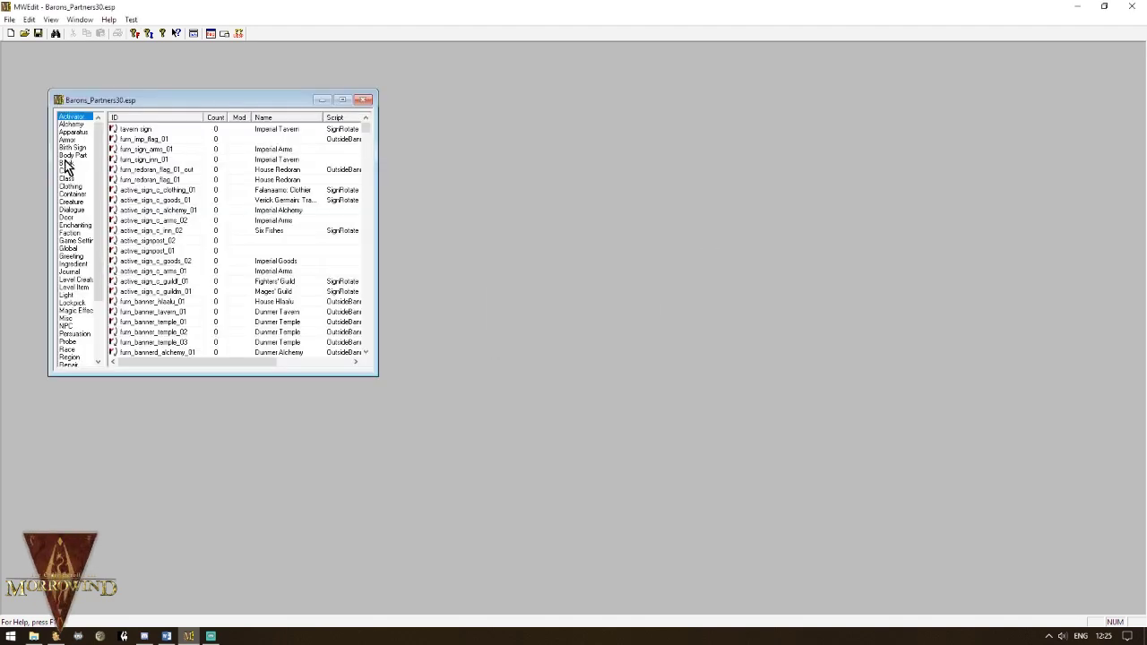
Step: Open the partnerCombat script from the plugin's script list and maximize its editing window
click(73, 264)
key(s)
scroll(76, 268, down, 3)
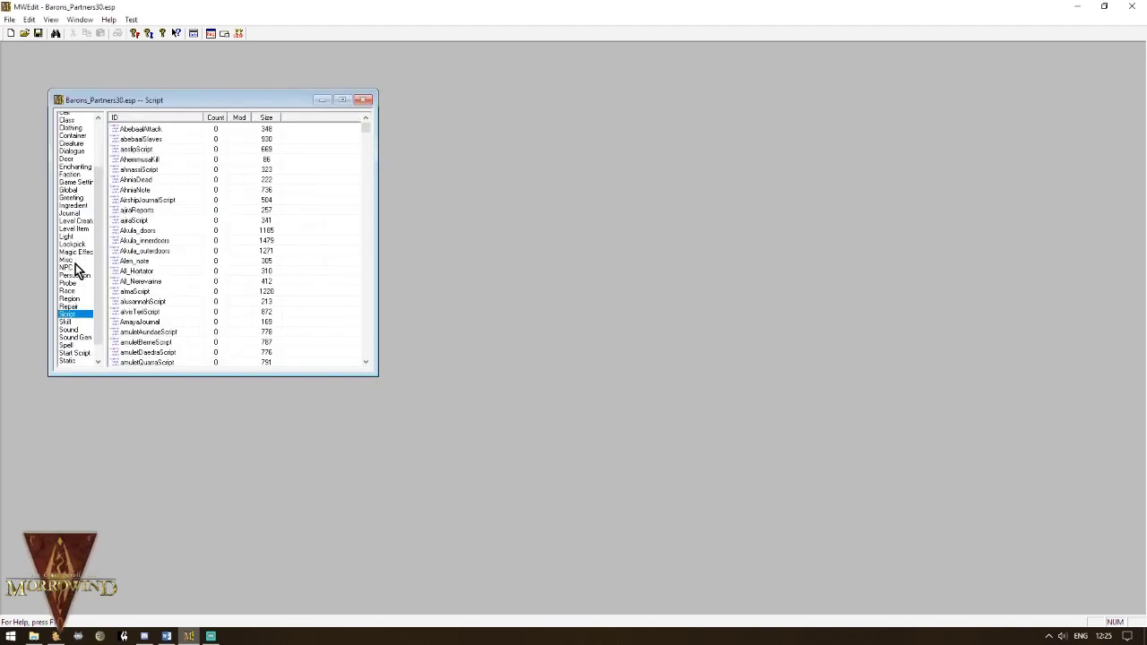
scroll(76, 269, down, 1)
click(181, 291)
key(p)
scroll(181, 291, down, 3)
click(132, 274)
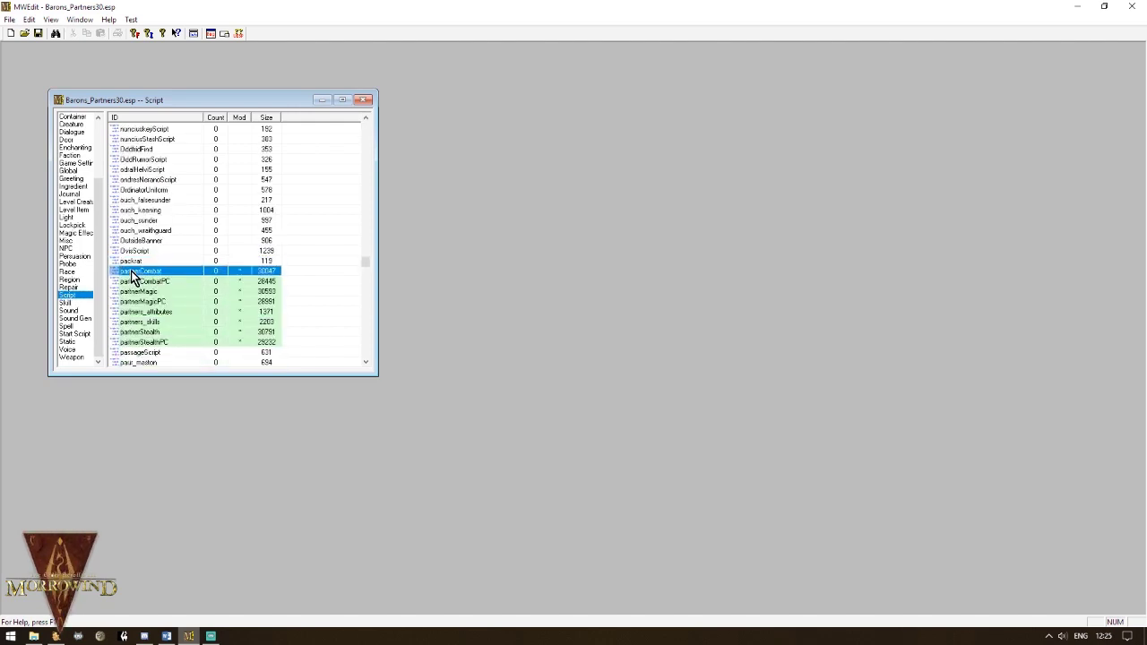
double_click(131, 272)
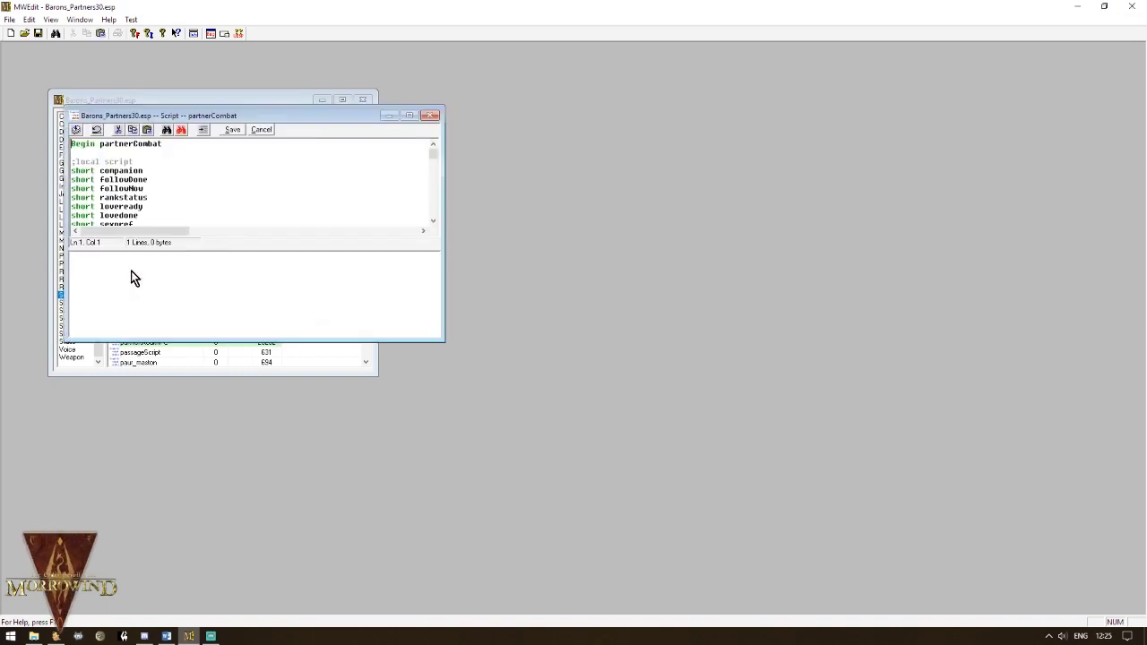
click(408, 115)
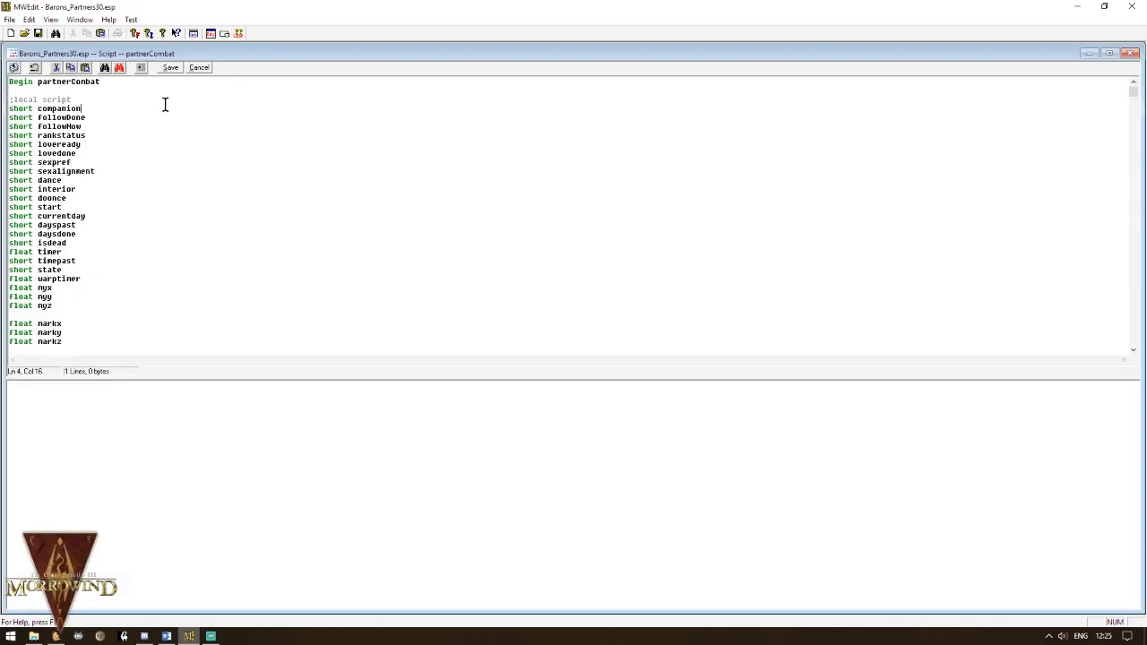
Step: Find "force" in the script and comment out the three-line learnspell ForceGreeting block with semicolons
key(ctrl+f)
text(force)
key(Return)
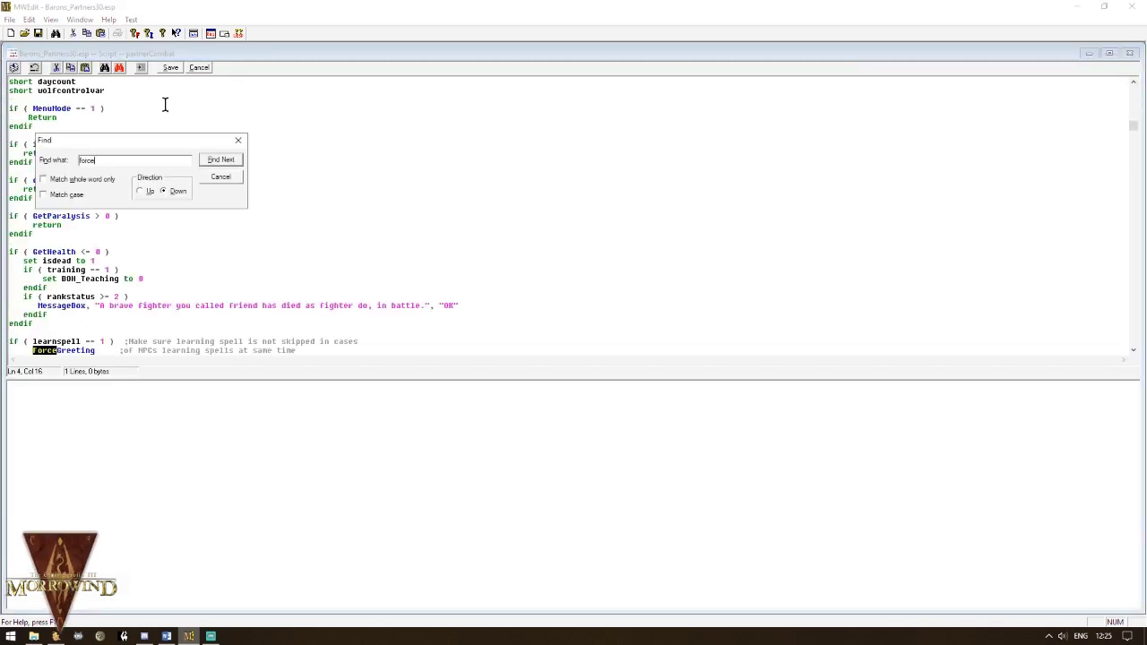
click(30, 349)
scroll(26, 345, down, 1)
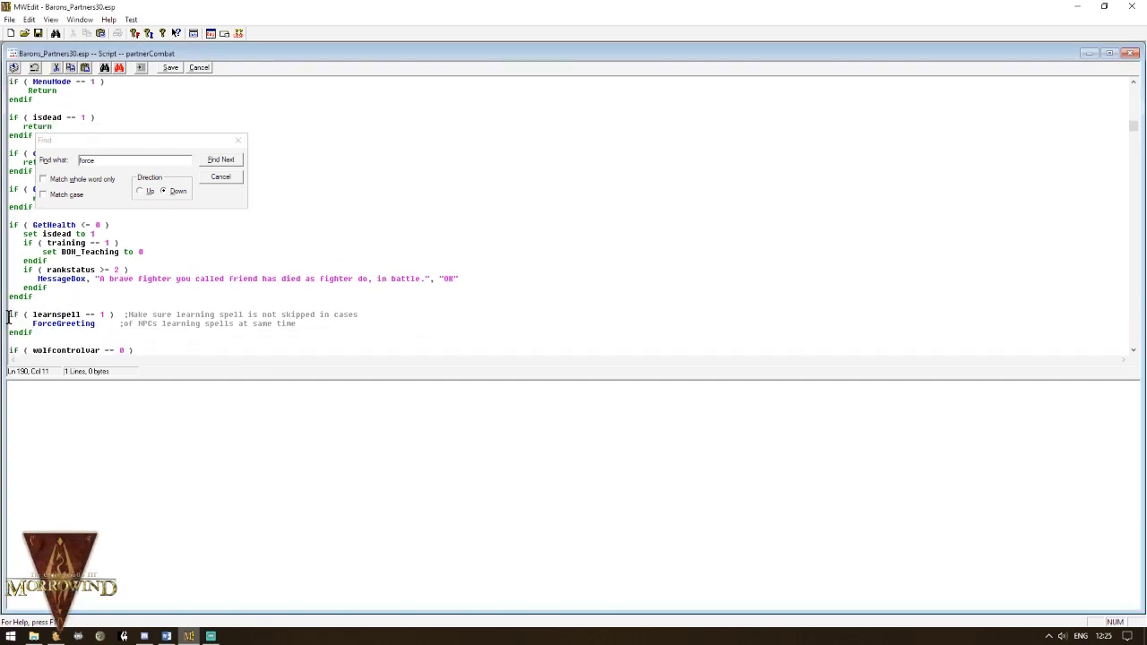
text(;)
key(Down)
key(Home)
text(;)
text(;)
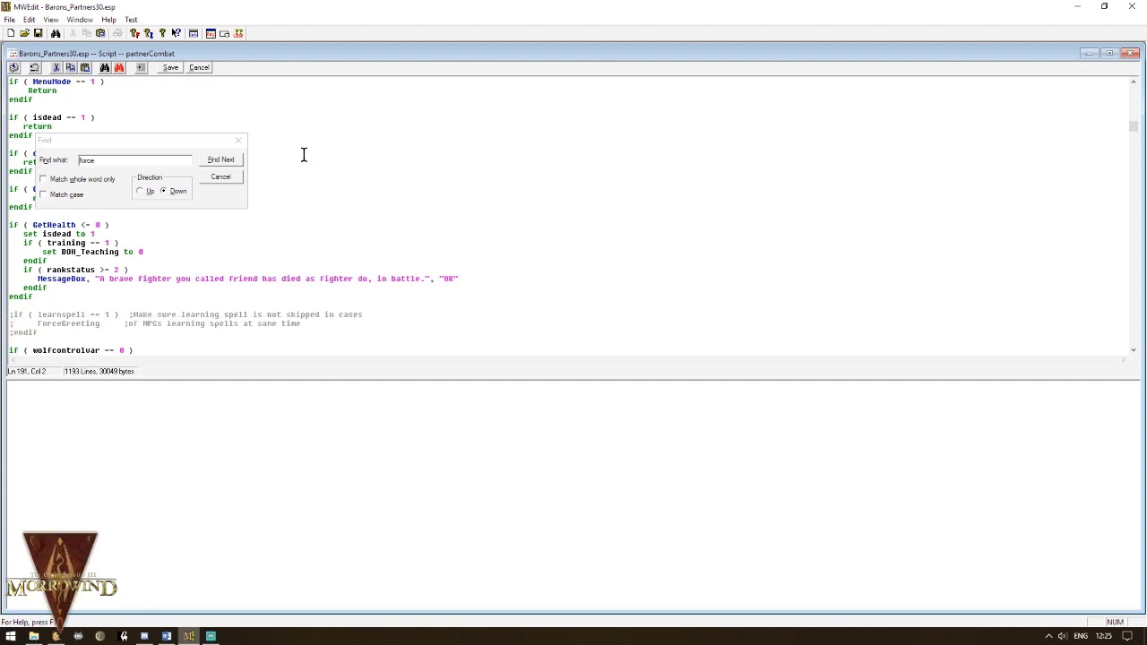
Step: Find the next "force" match and comment out the three-line "payme >= 1" ForceGreeting block
click(221, 160)
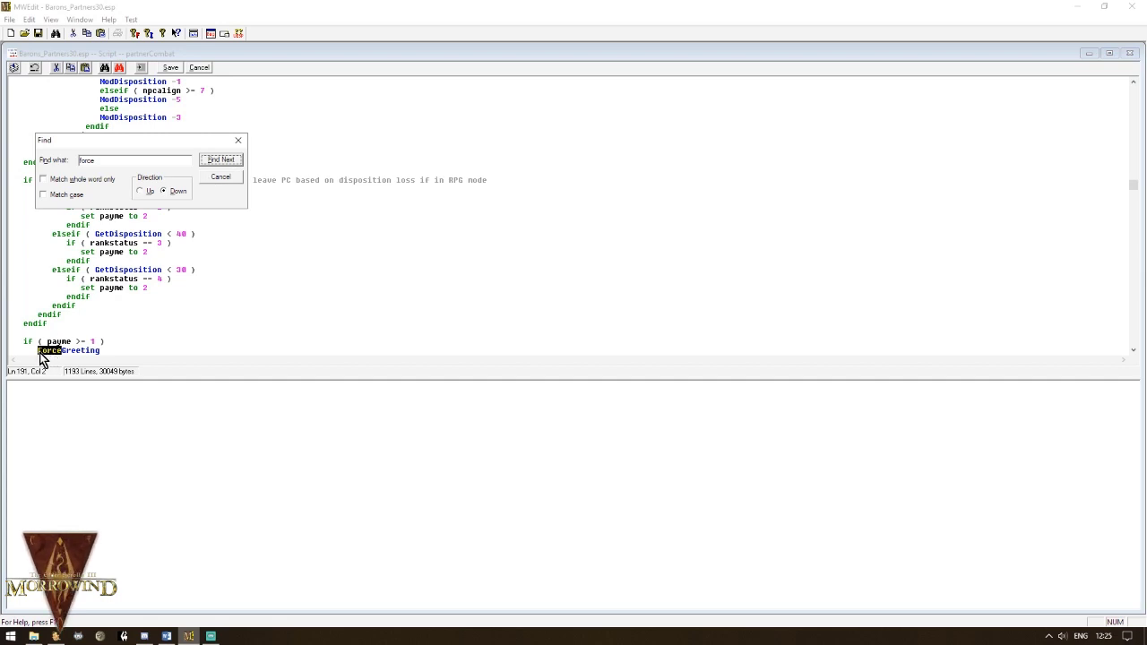
scroll(42, 358, down, 3)
click(15, 259)
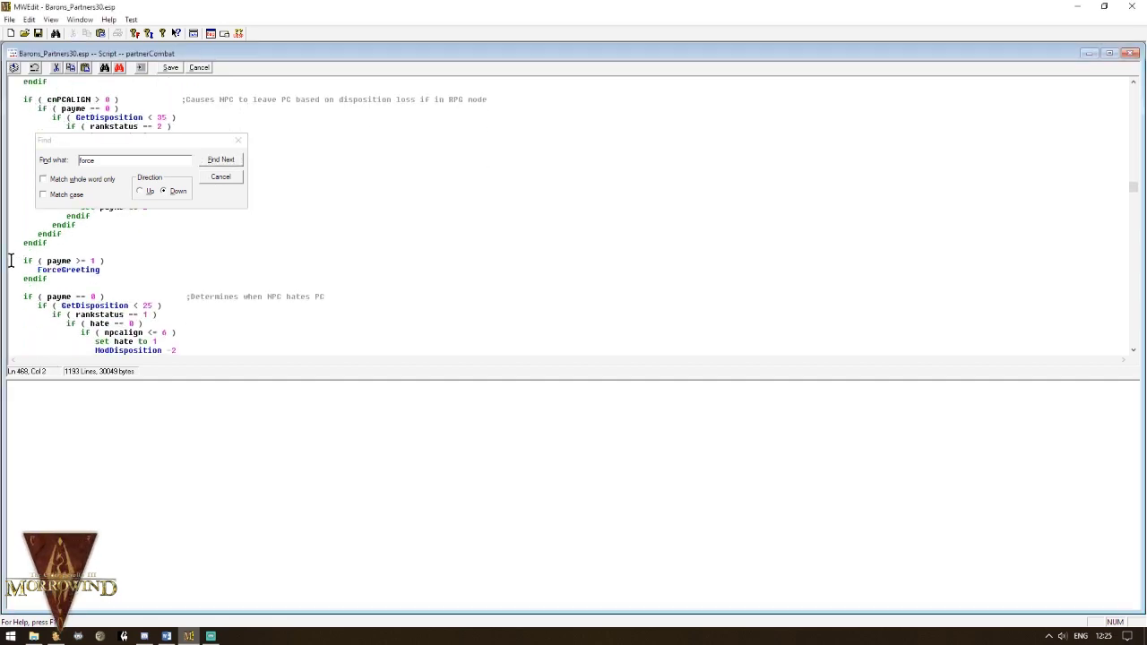
text(;)
key(Down)
key(Home)
text(;;)
Step: Comment out the ForceGreeting line under the "gained new abilities" message and search the rest of the script for further "force" matches
click(222, 161)
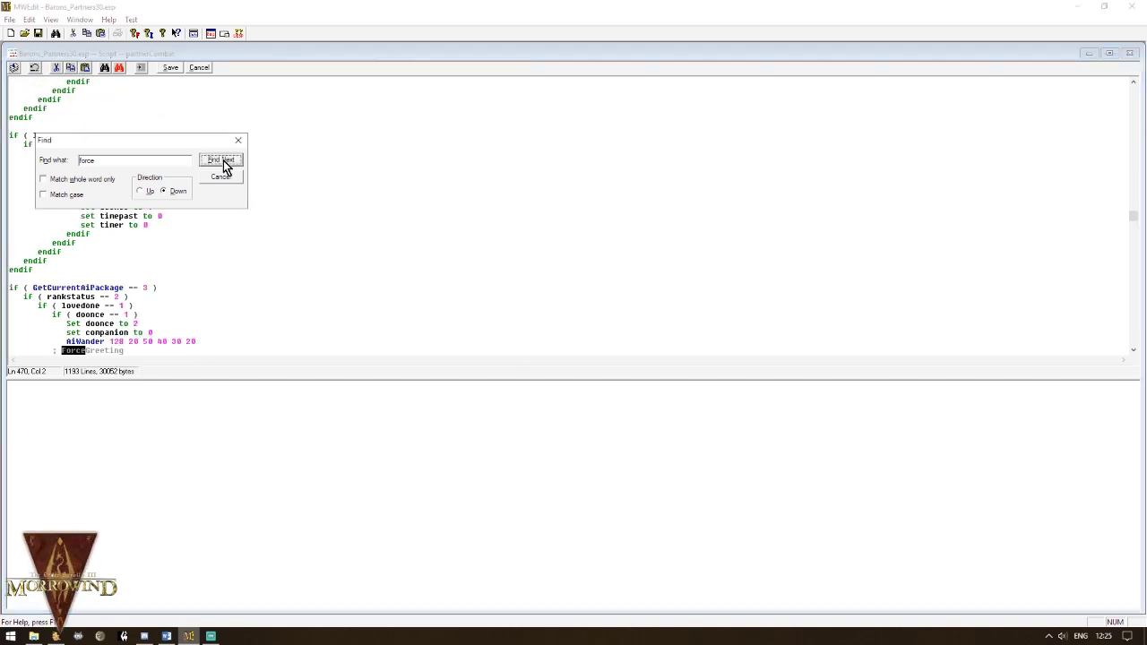
click(222, 161)
click(224, 163)
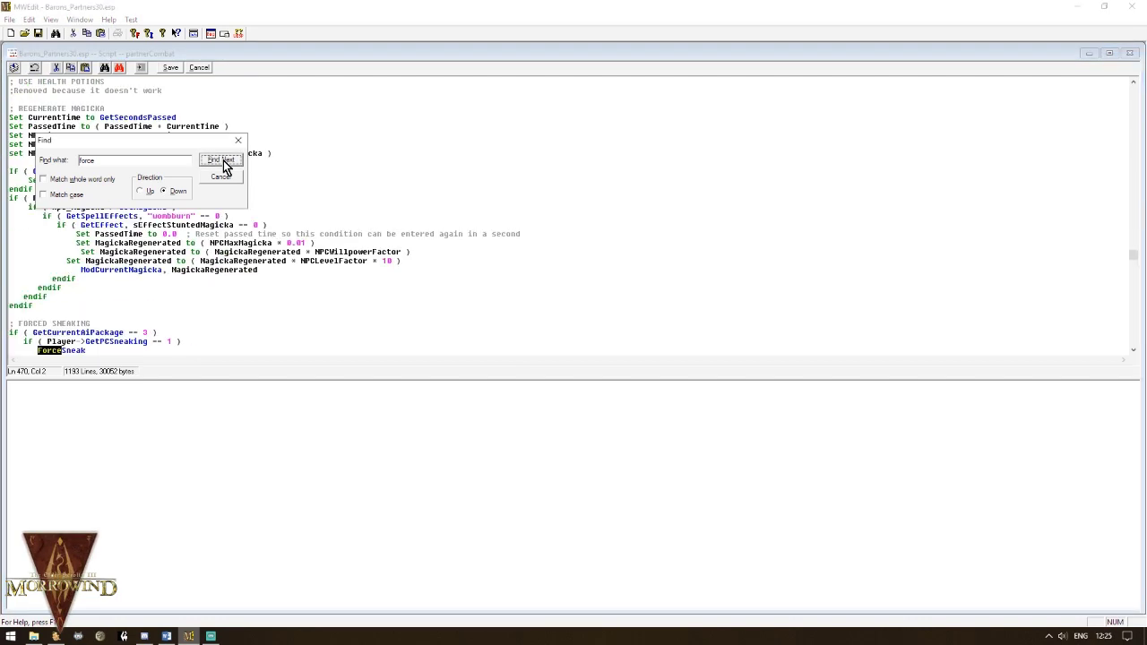
click(223, 162)
click(223, 162)
click(82, 287)
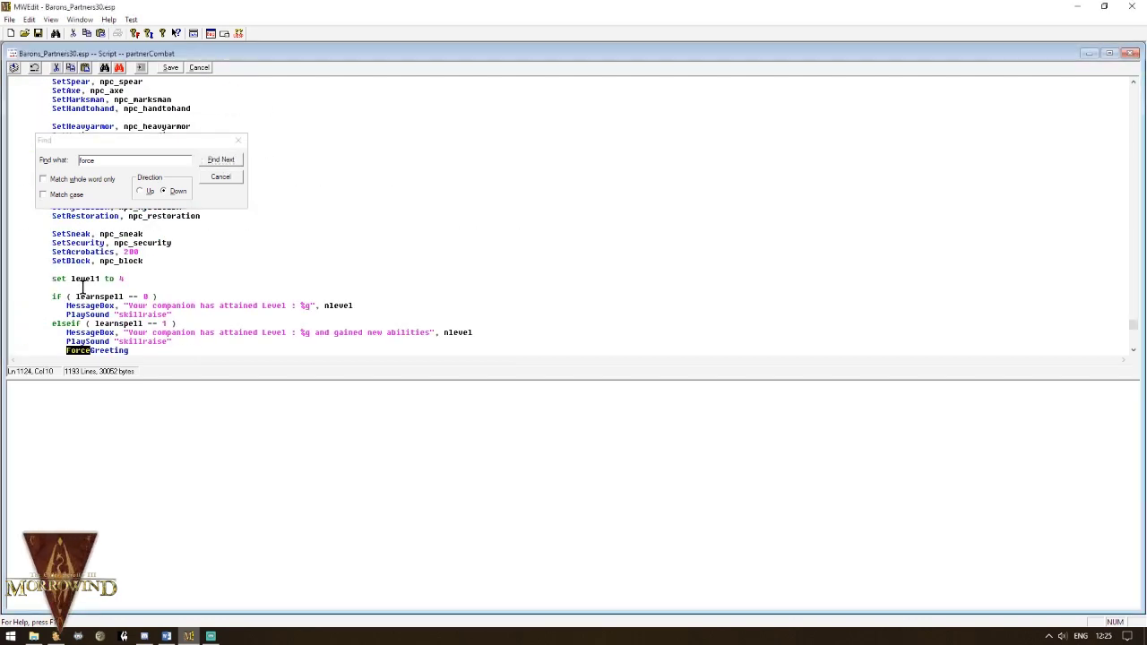
scroll(55, 278, down, 2)
click(67, 296)
text(;)
click(215, 161)
click(215, 161)
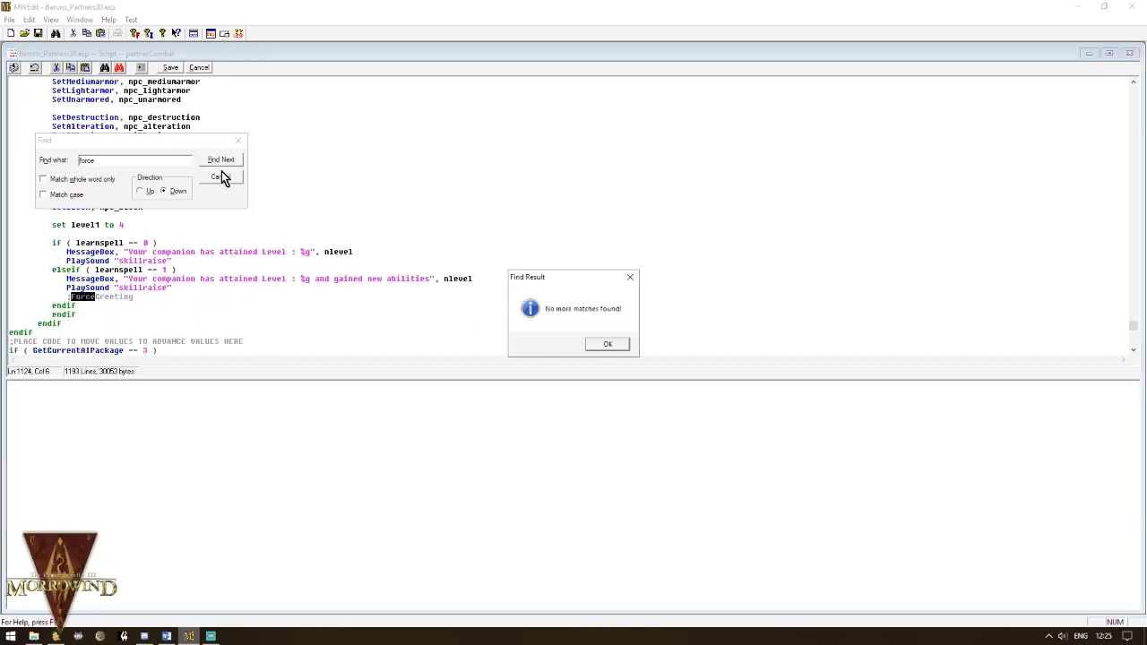
click(591, 348)
click(315, 135)
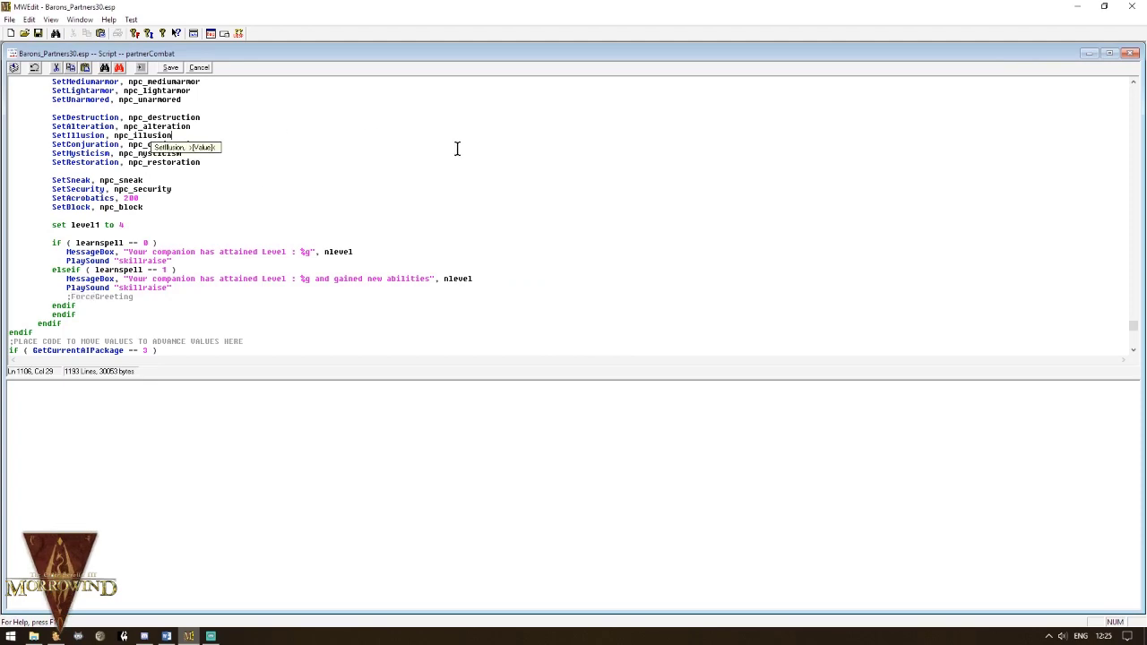
Step: Search the partnerCombat script from its beginning for "hate"
drag(1133, 325, 1006, 113)
click(101, 138)
key(ctrl+f)
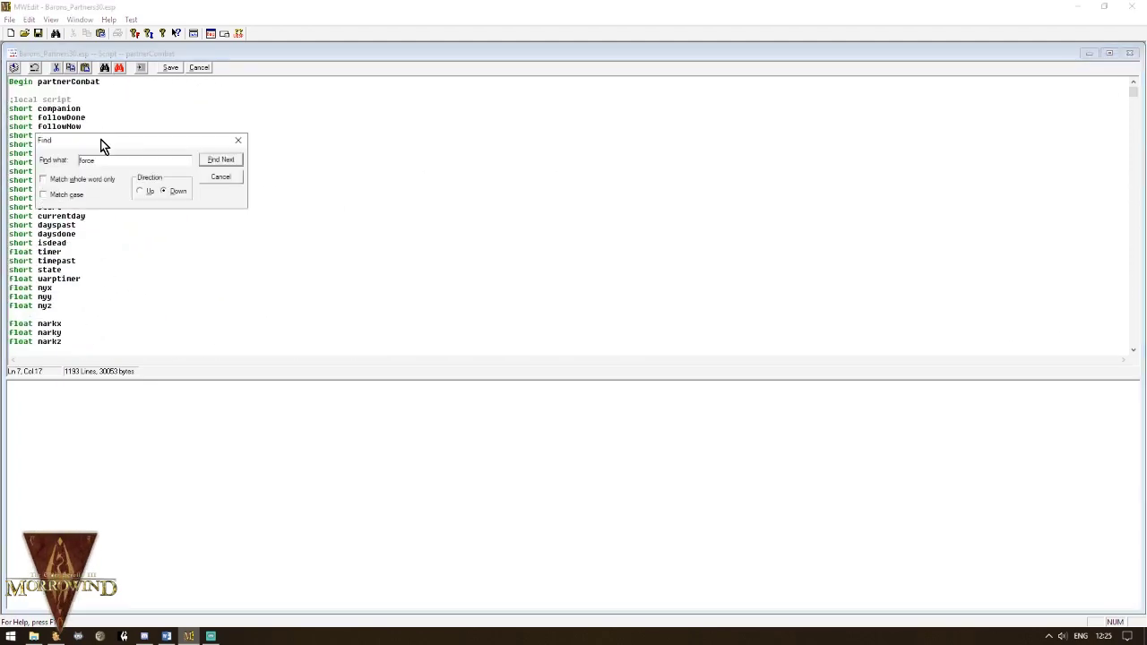
key(Return)
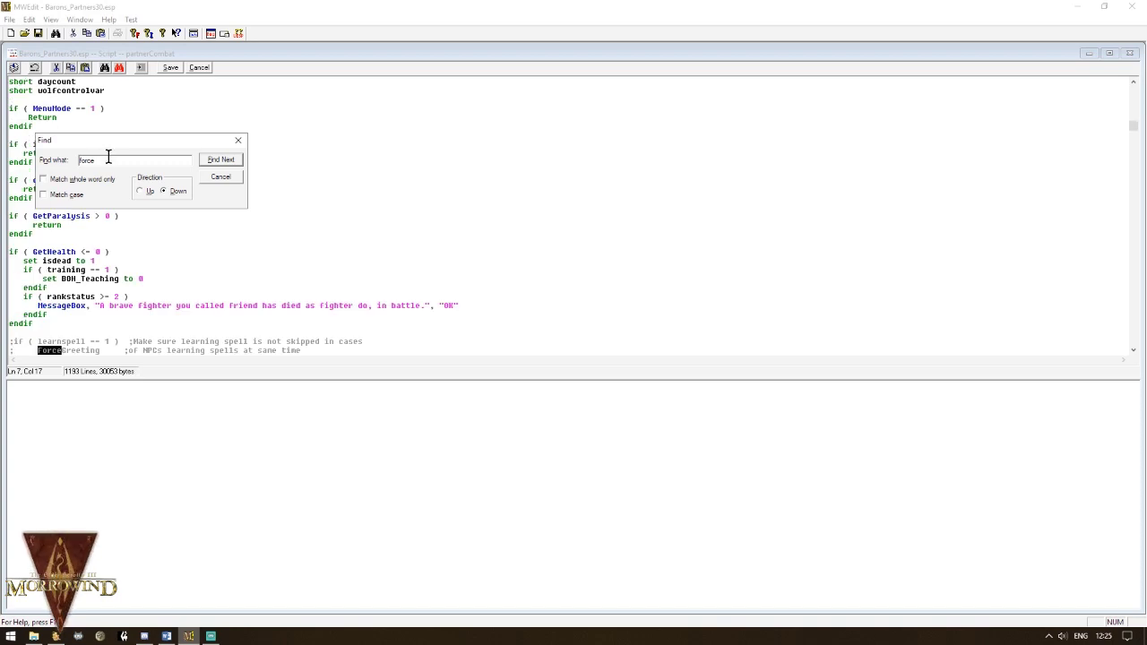
drag(107, 159, 42, 161)
text(hate)
key(Return)
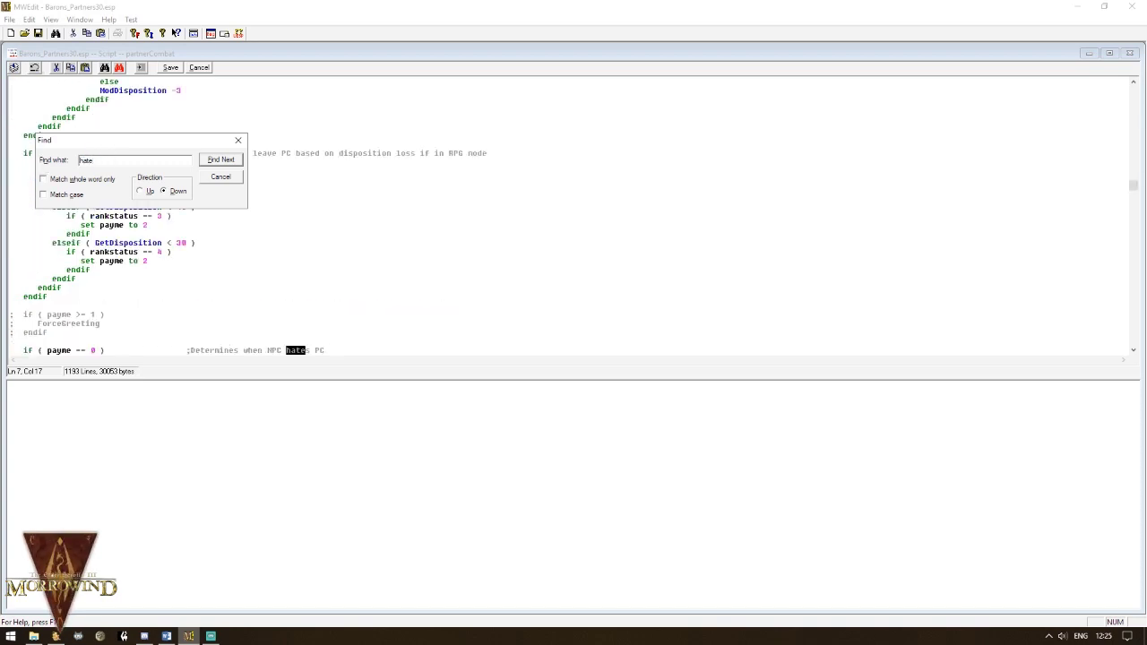
click(239, 141)
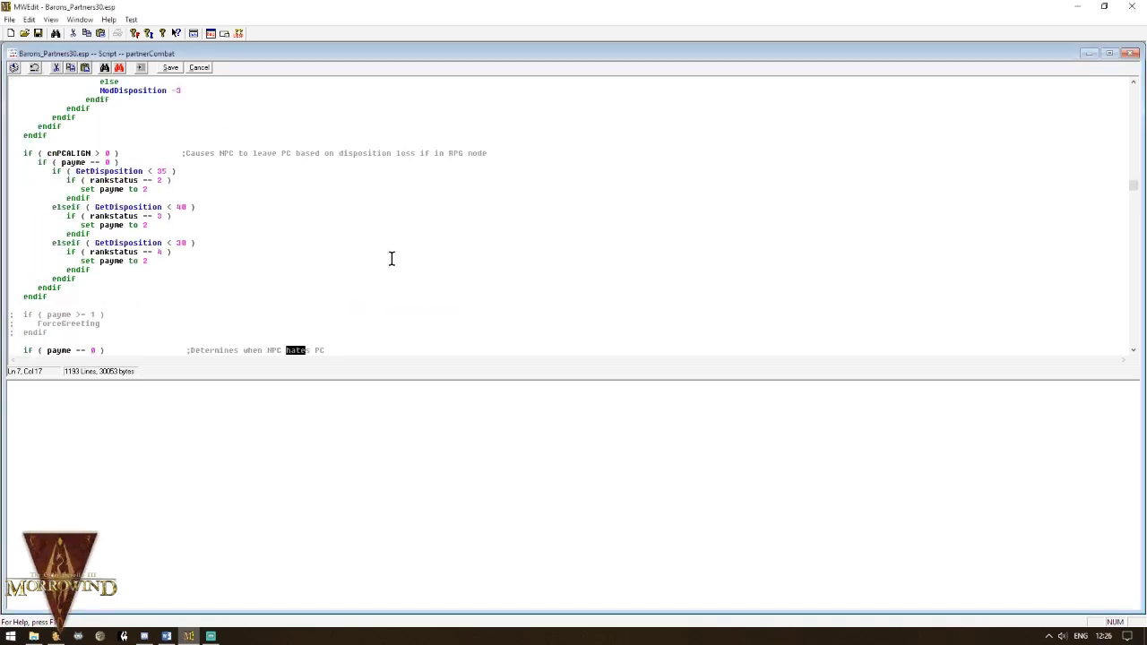
Step: Enlarge the script pane and examine the blocks that determine when the NPC hates, challenges or fights the player
click(392, 259)
scroll(392, 259, down, 5)
scroll(391, 259, down, 4)
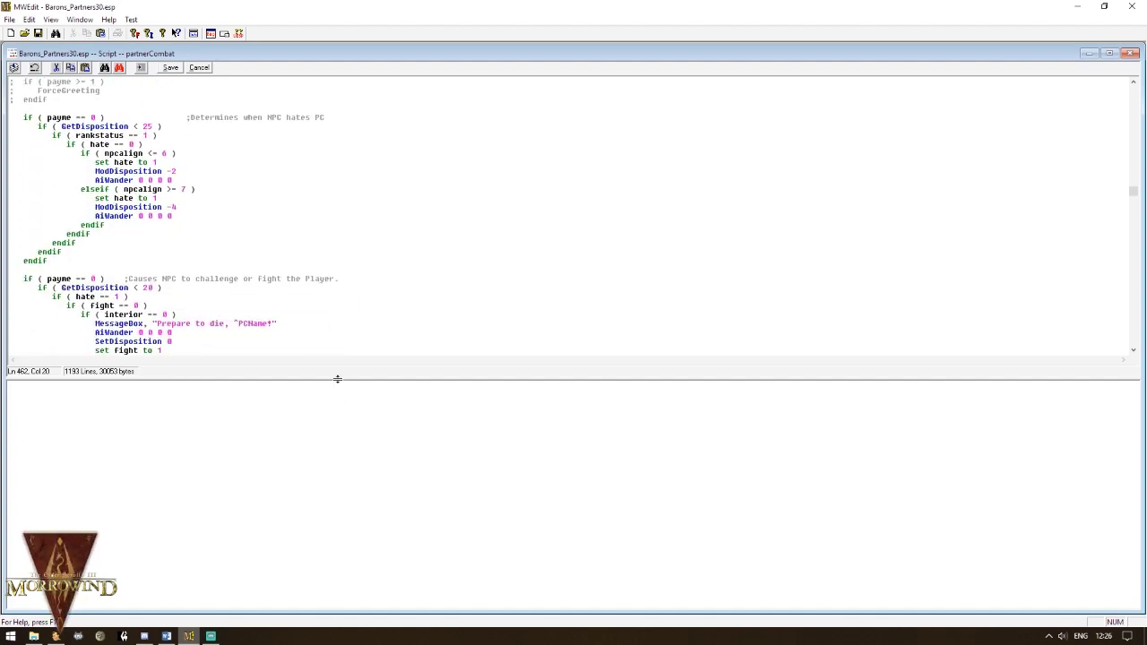
drag(337, 379, 323, 535)
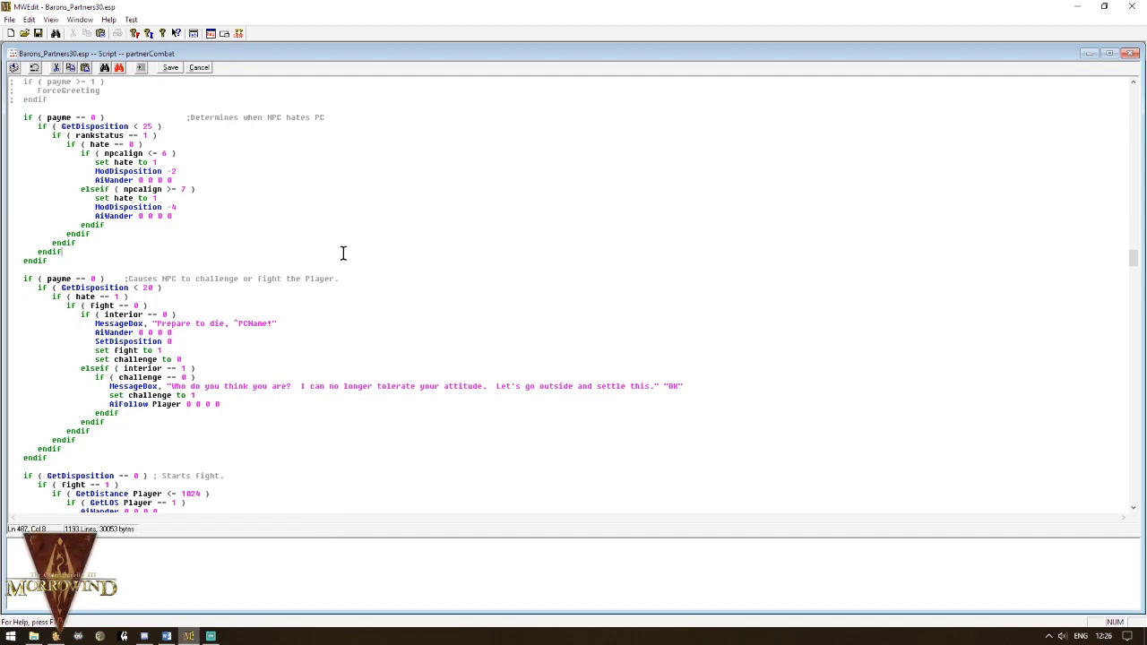
drag(41, 125, 203, 161)
click(138, 286)
drag(18, 288, 265, 407)
Step: Comment out two lines in the NPC hate and fight section with semicolons and save the script
click(269, 251)
text(;)
key(Down)
key(Down)
key(Down)
text(;)
click(166, 69)
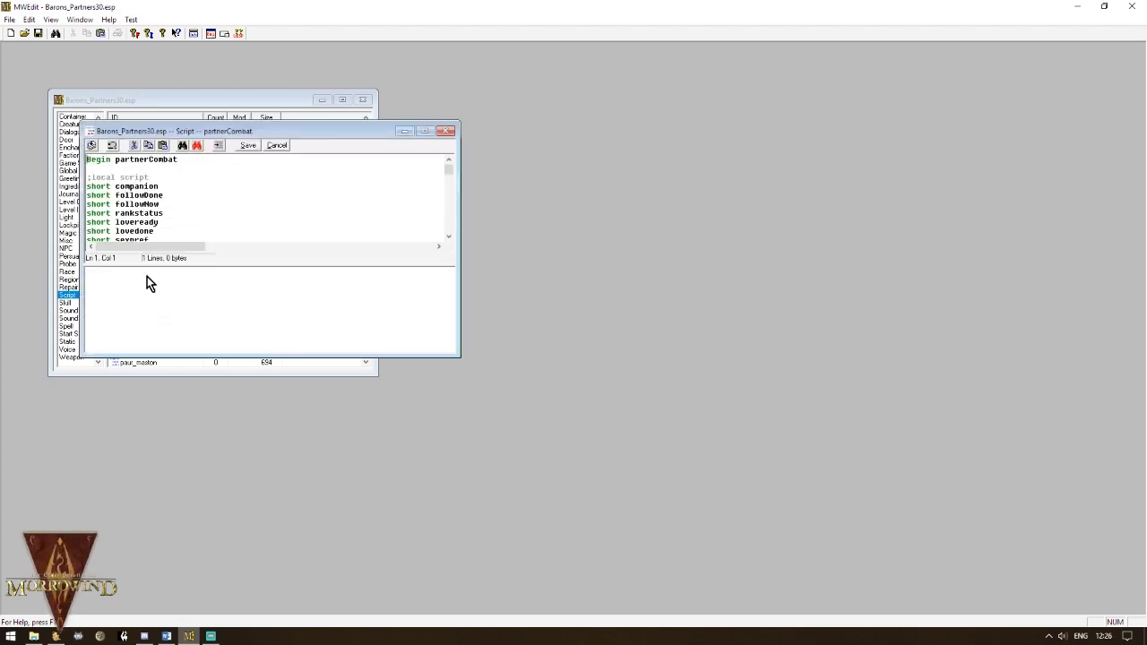
Step: Compile the maximized partnerCombat script and delete the duplicate "float timer" declaration on line 121
click(423, 132)
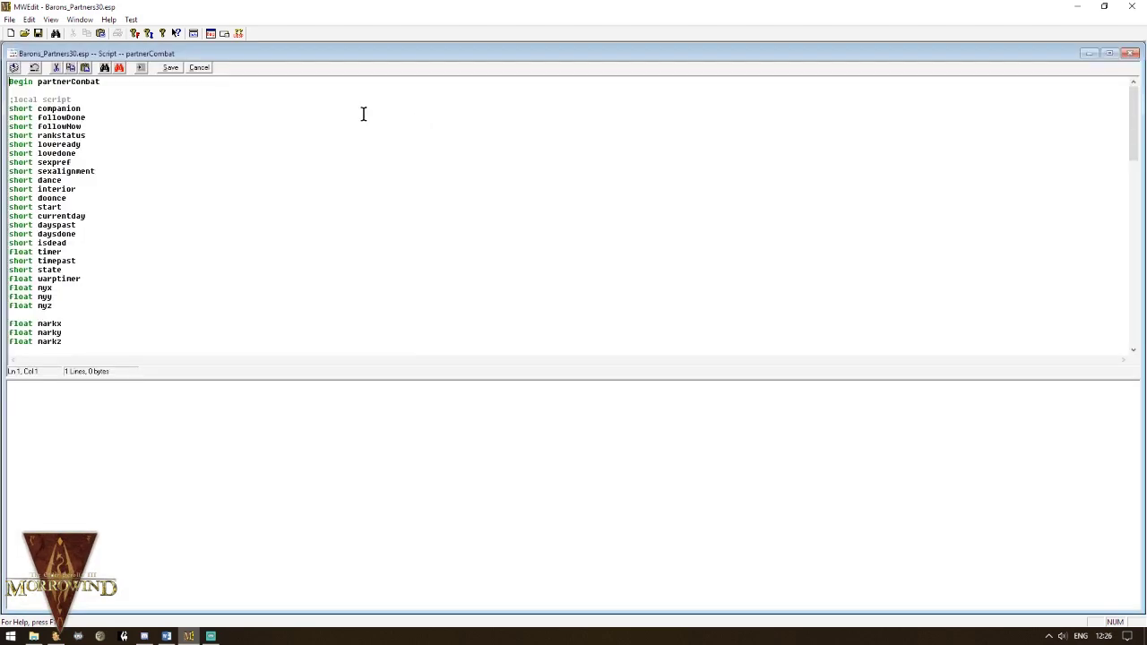
click(14, 67)
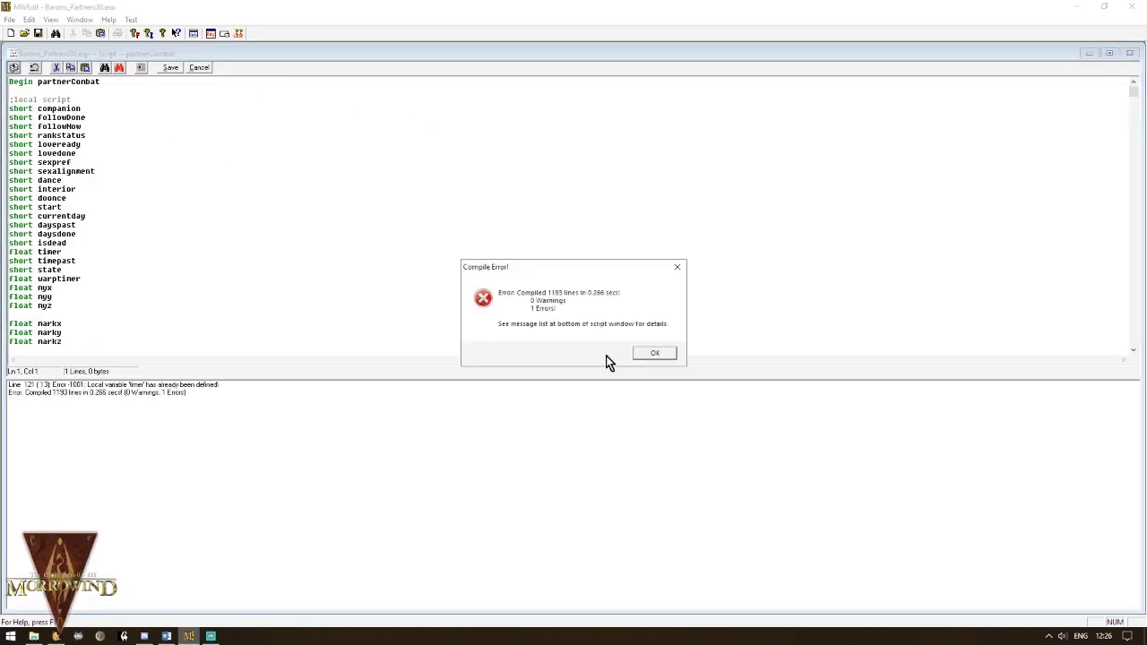
click(647, 355)
double_click(124, 383)
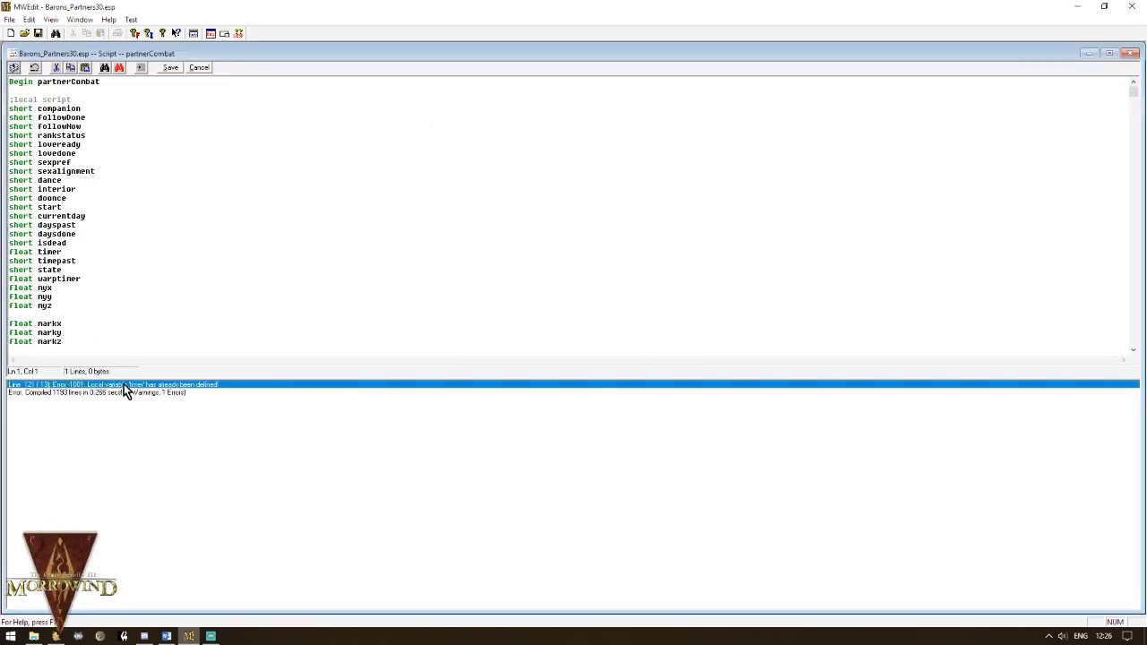
scroll(103, 311, down, 1)
drag(67, 296, 10, 289)
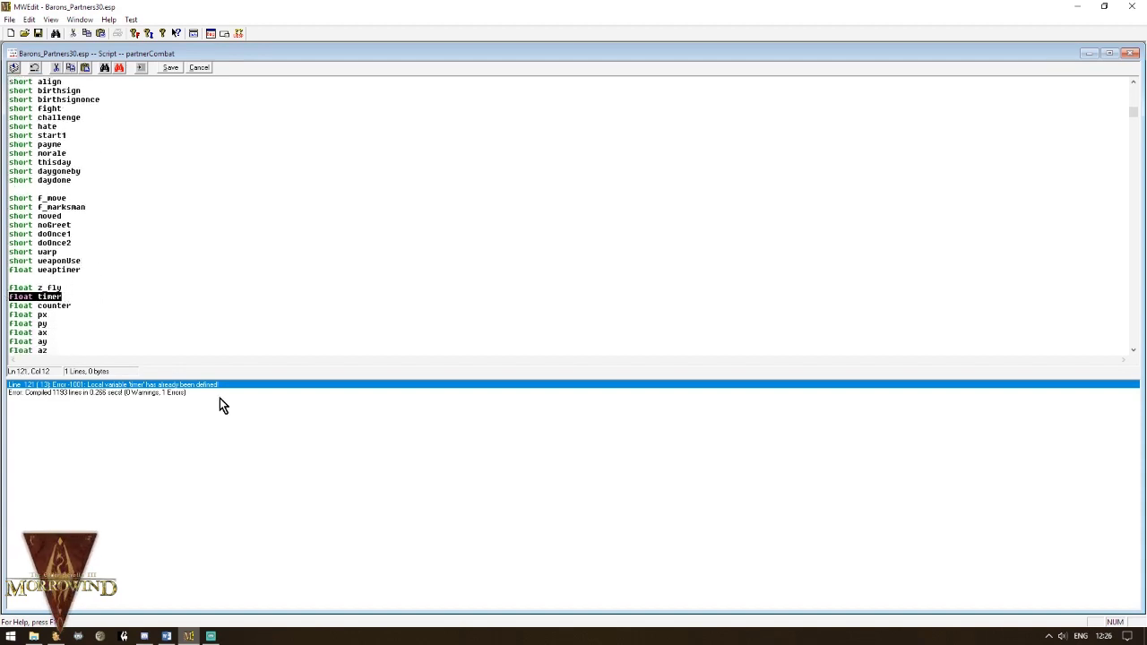
key(Delete)
key(BackSpace)
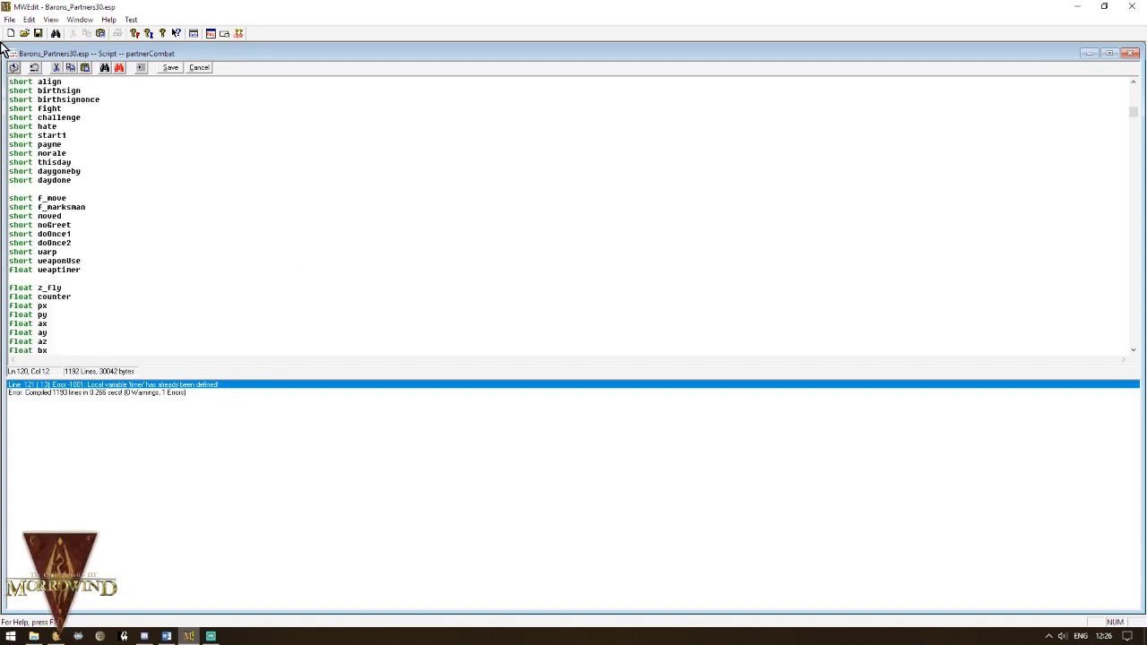
Step: Recompile the script, delete the duplicate float declarations myx, myy and myz below "short turn", and compile it again
click(13, 68)
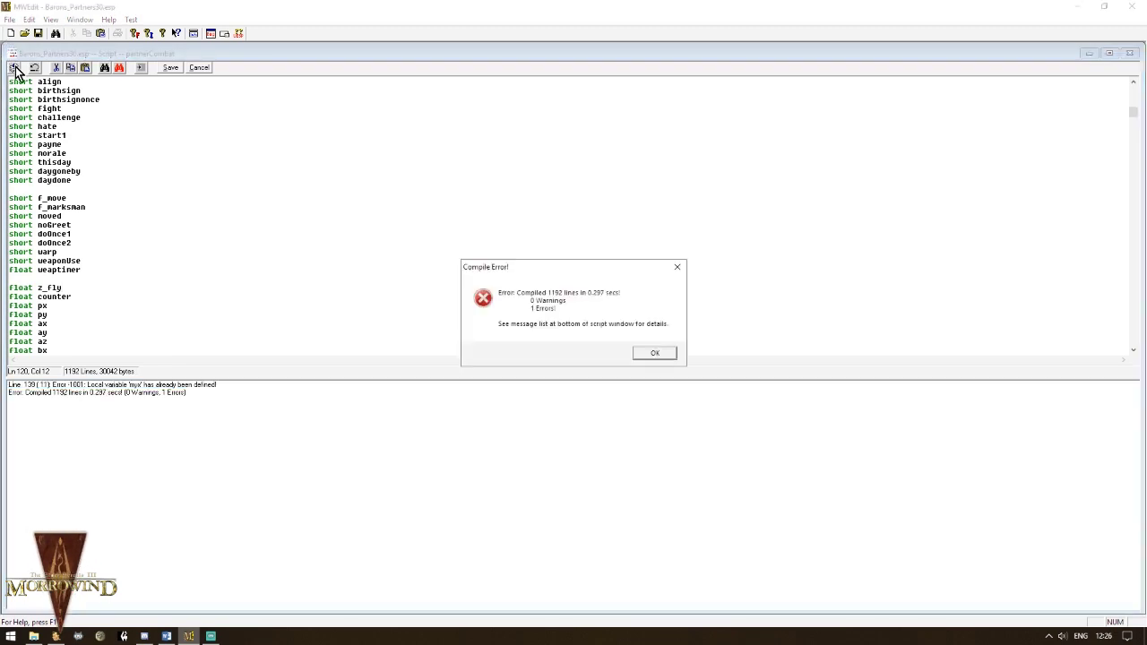
click(646, 351)
double_click(107, 387)
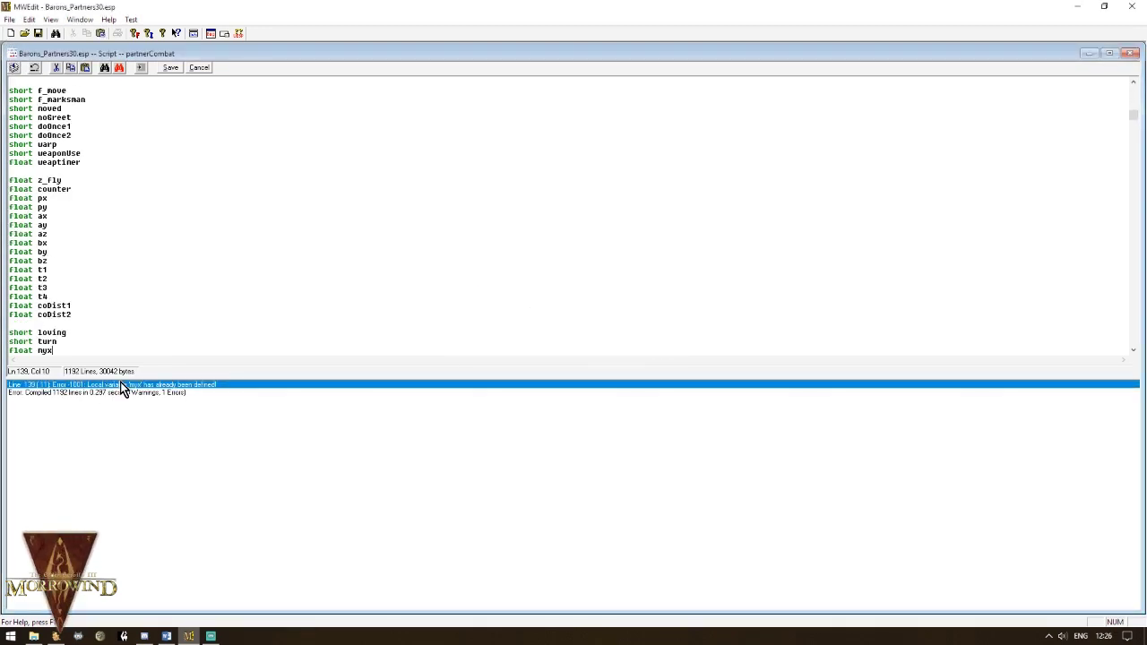
scroll(98, 323, down, 3)
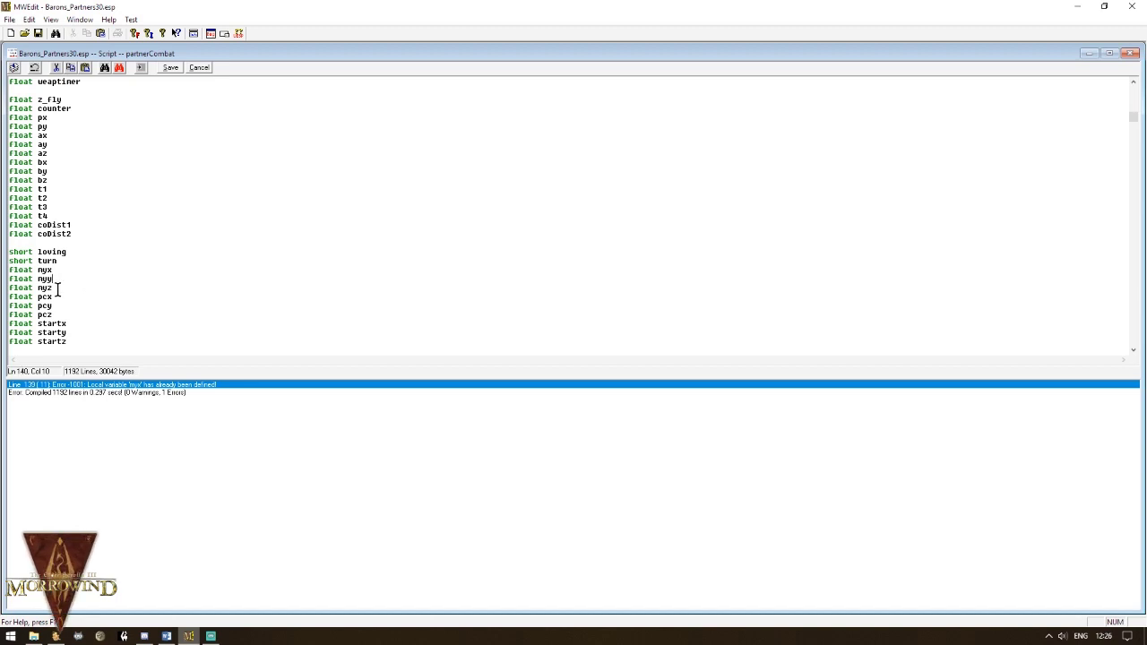
drag(54, 288, 8, 269)
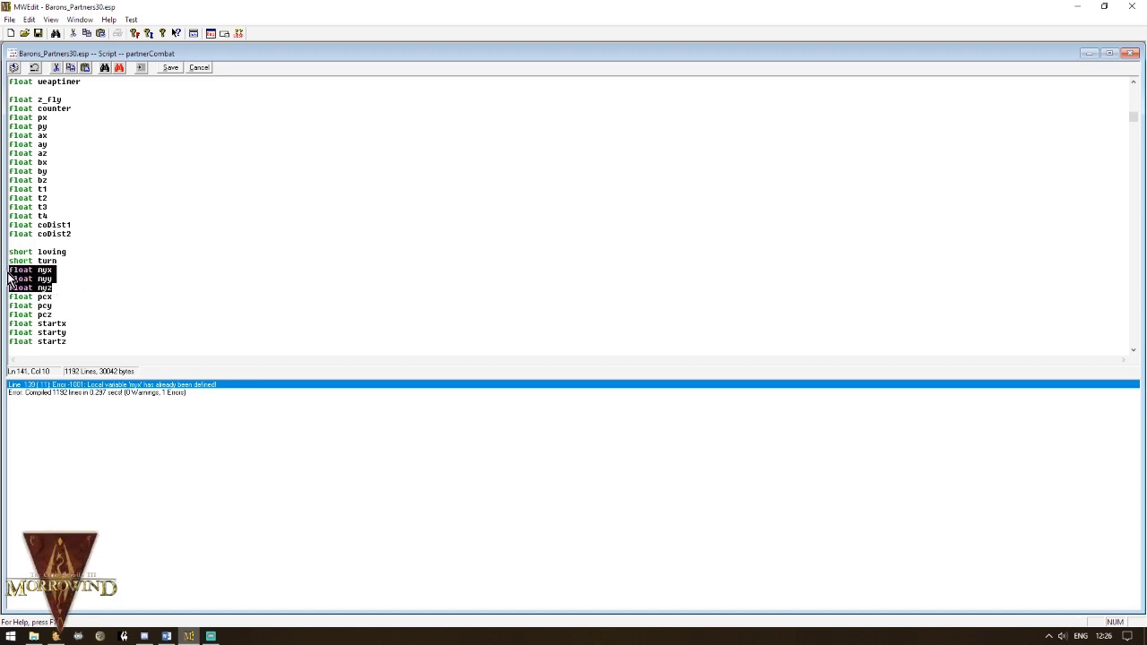
key(Delete)
key(Delete)
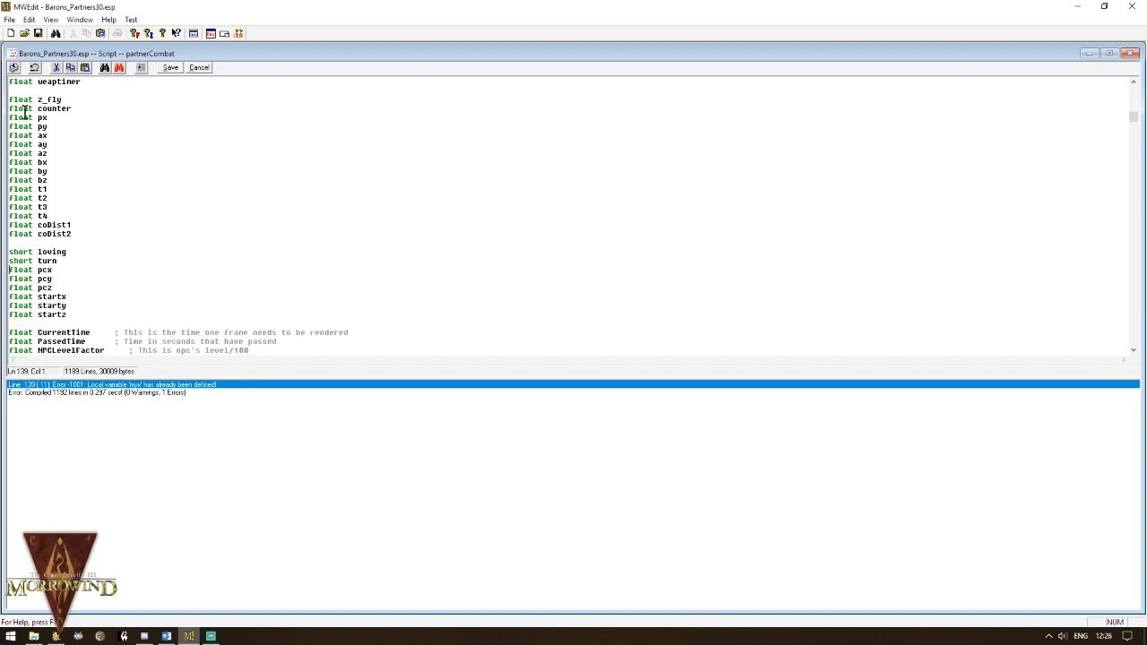
click(14, 69)
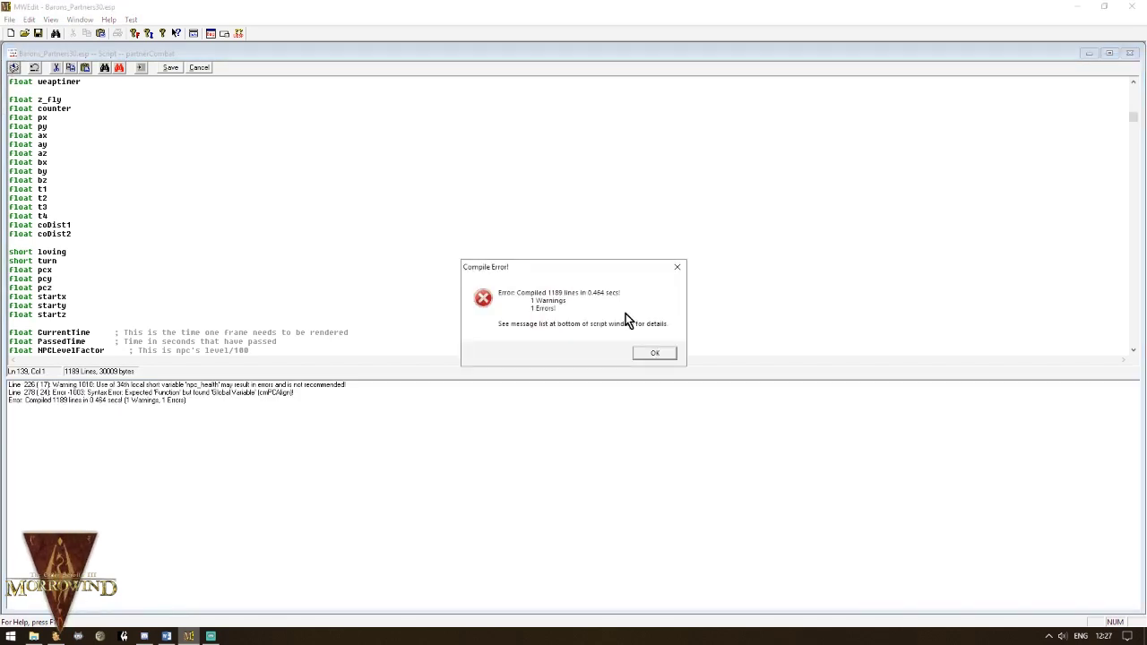
Step: Check the npc_health warning line, cut the "short UNUSED" declaration below "short npc_speed" with its empty line, and recompile the script
click(644, 355)
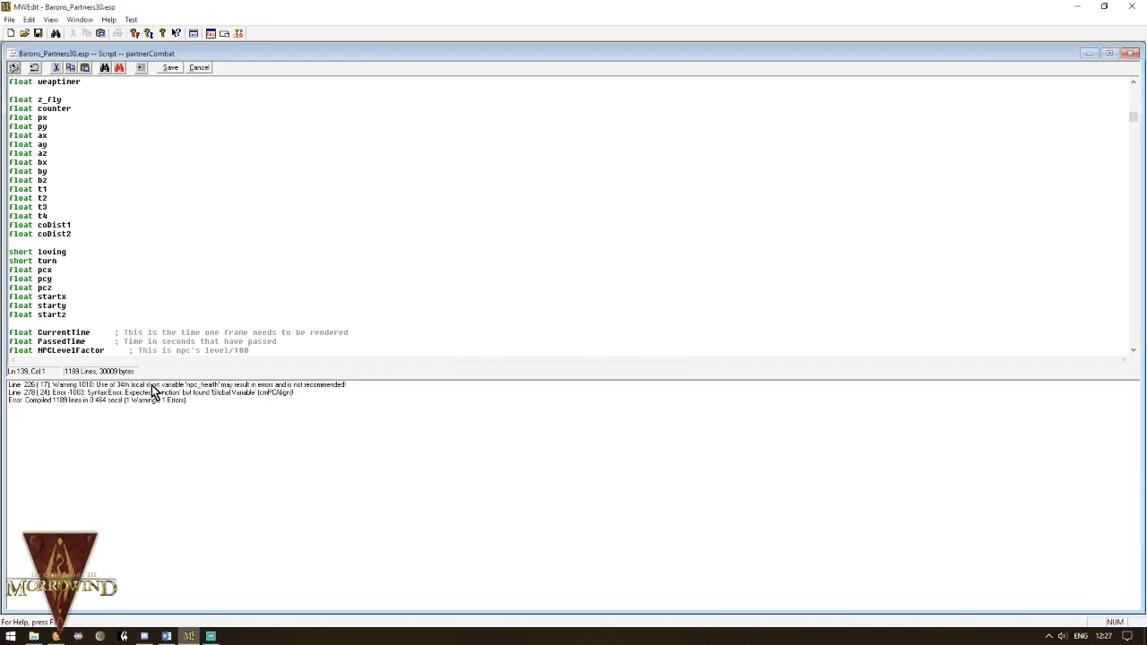
double_click(153, 386)
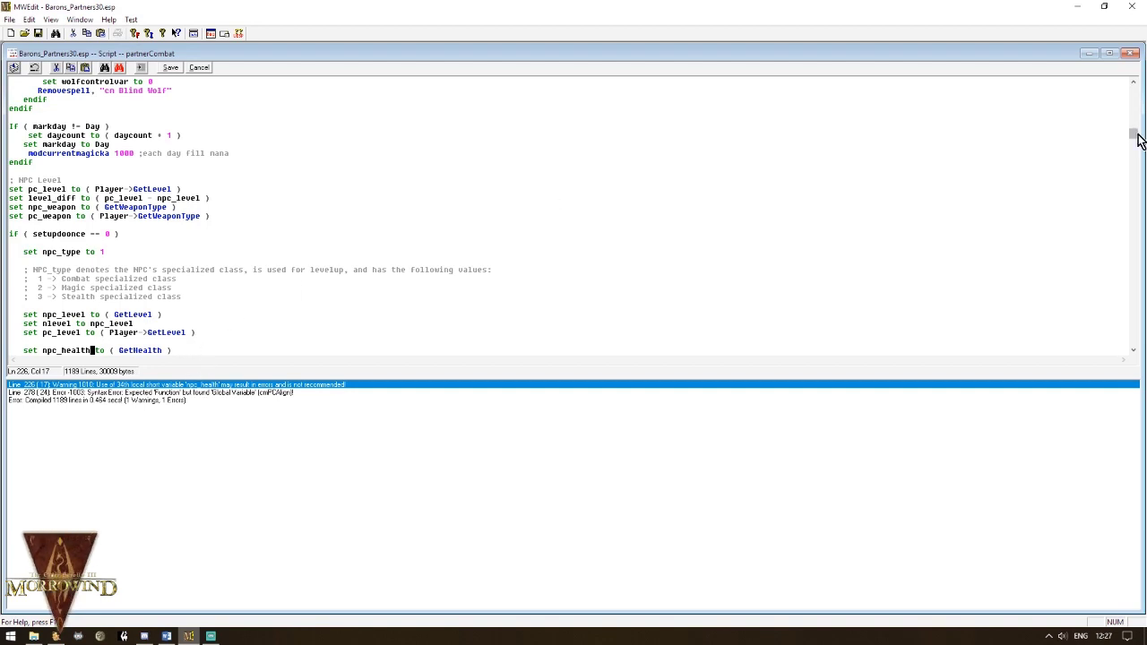
drag(1136, 139, 1134, 90)
click(187, 131)
scroll(164, 141, down, 5)
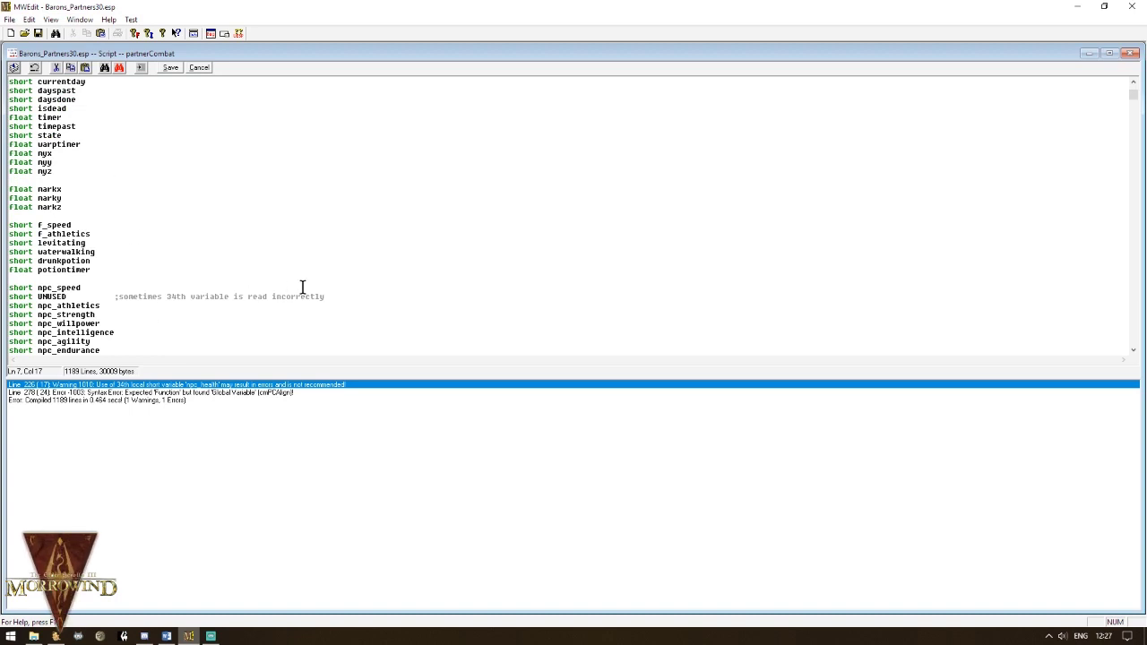
drag(330, 297, 18, 297)
key(Delete)
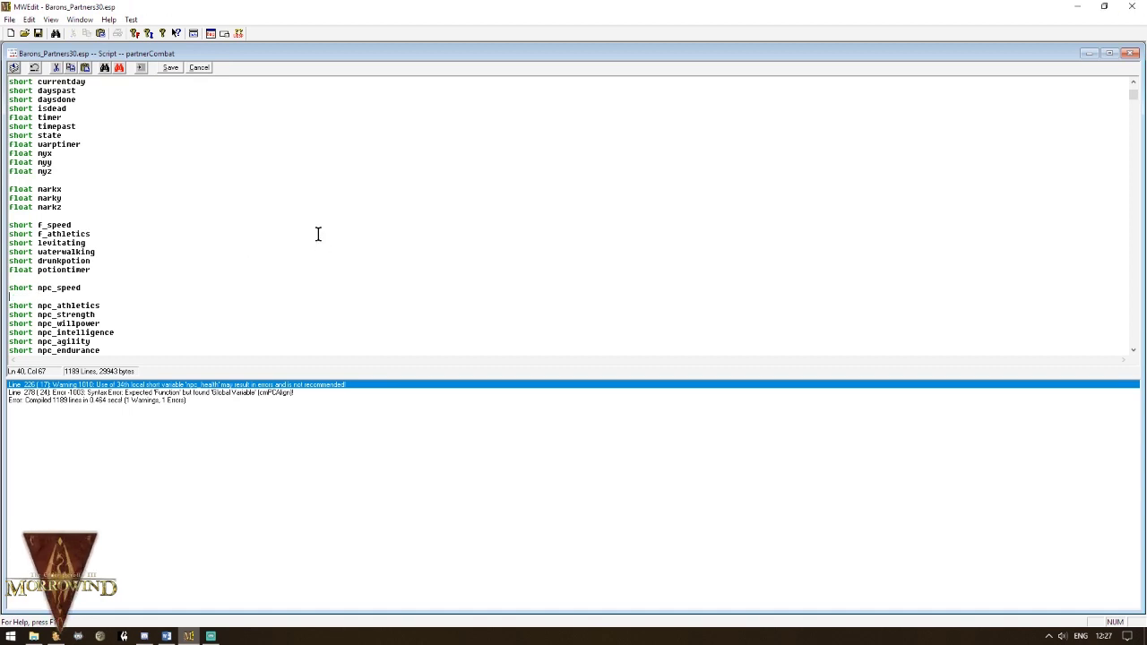
key(BackSpace)
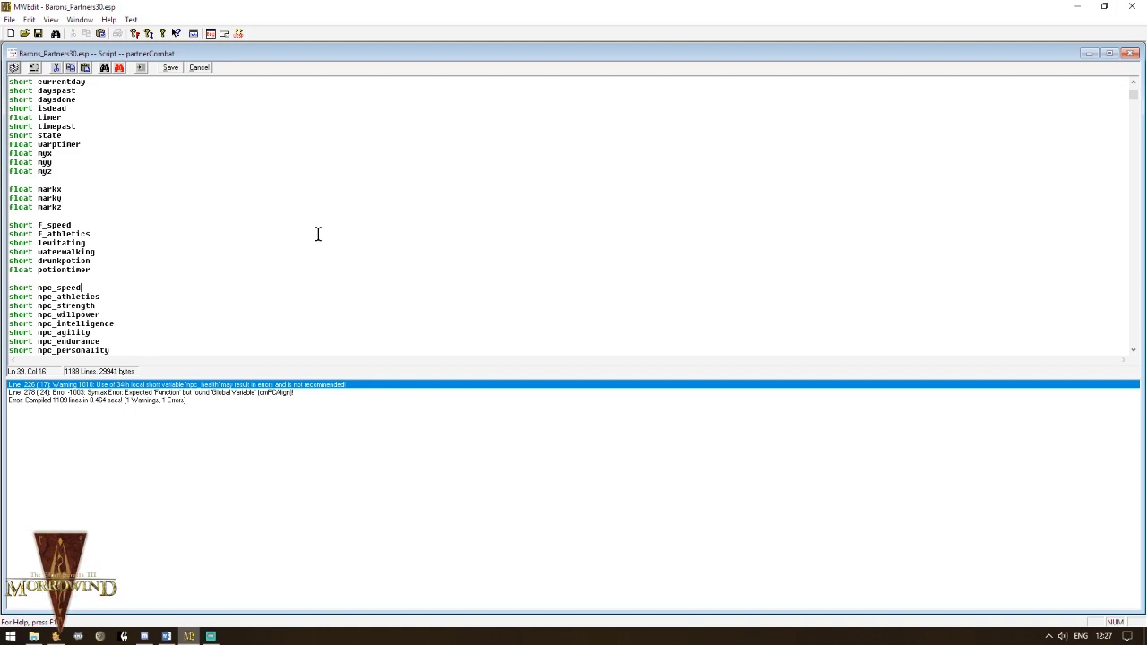
click(14, 69)
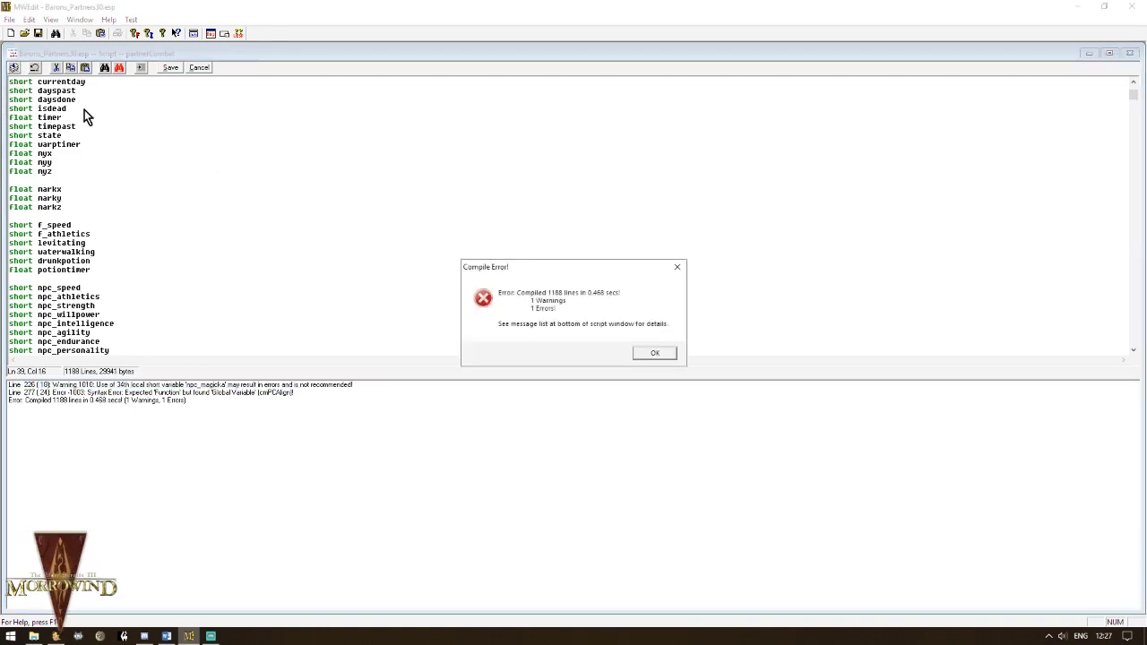
click(654, 353)
Step: Paste the "short UNUSED" declaration with its comment on a new line below "short npc_health" and recompile the script
click(163, 311)
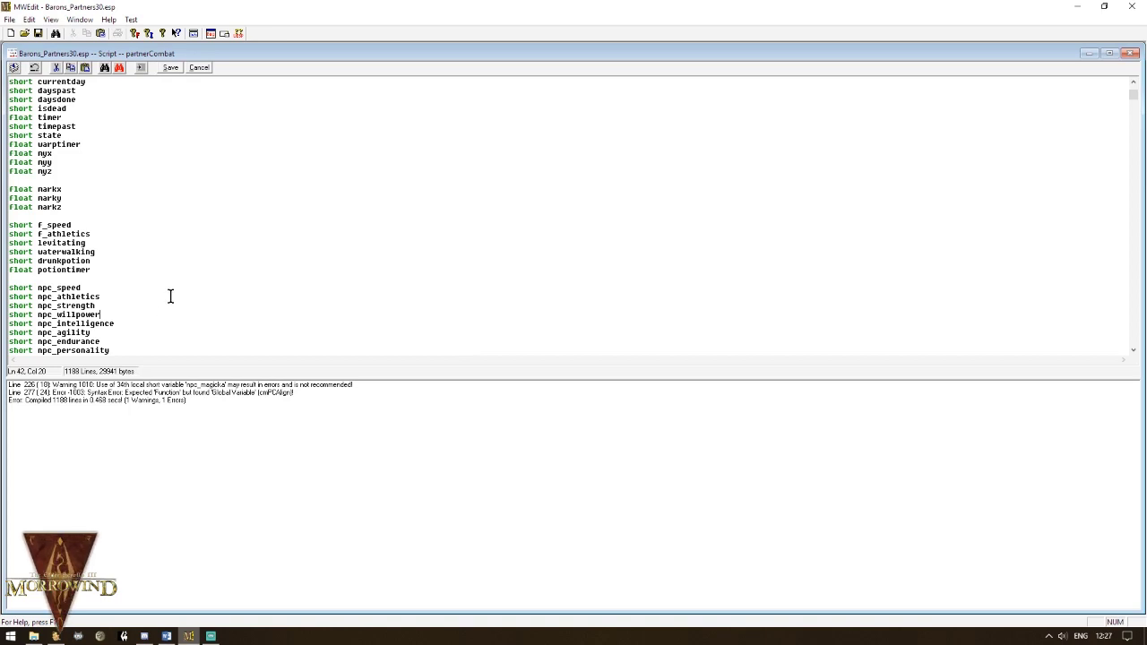
scroll(170, 296, down, 3)
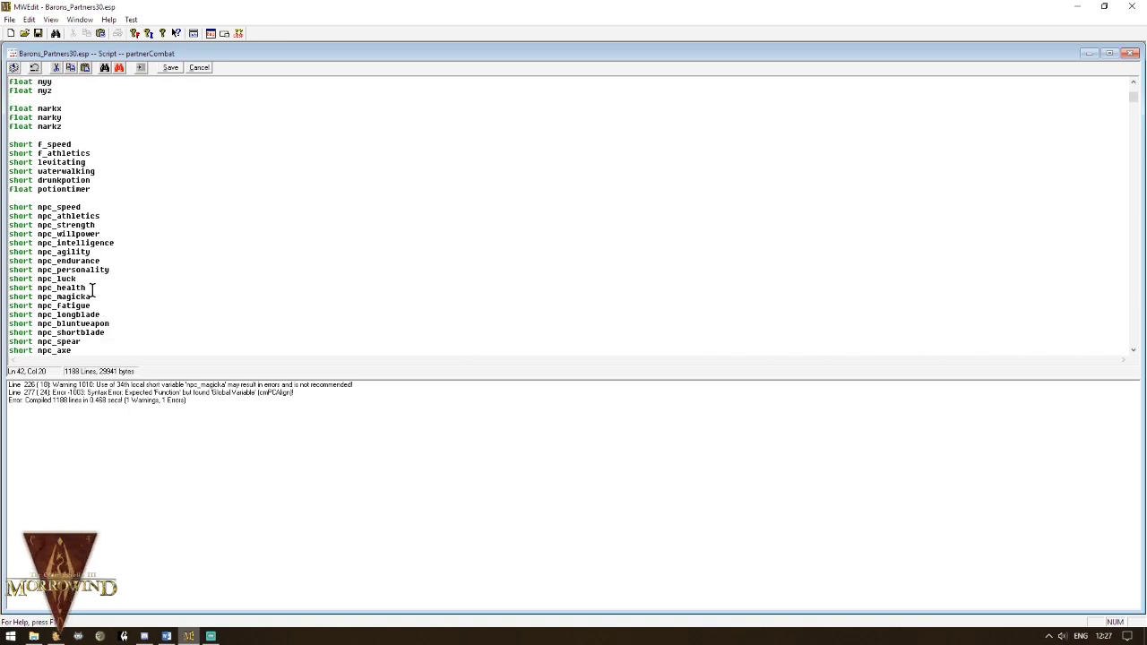
key(Return)
key(ctrl+v)
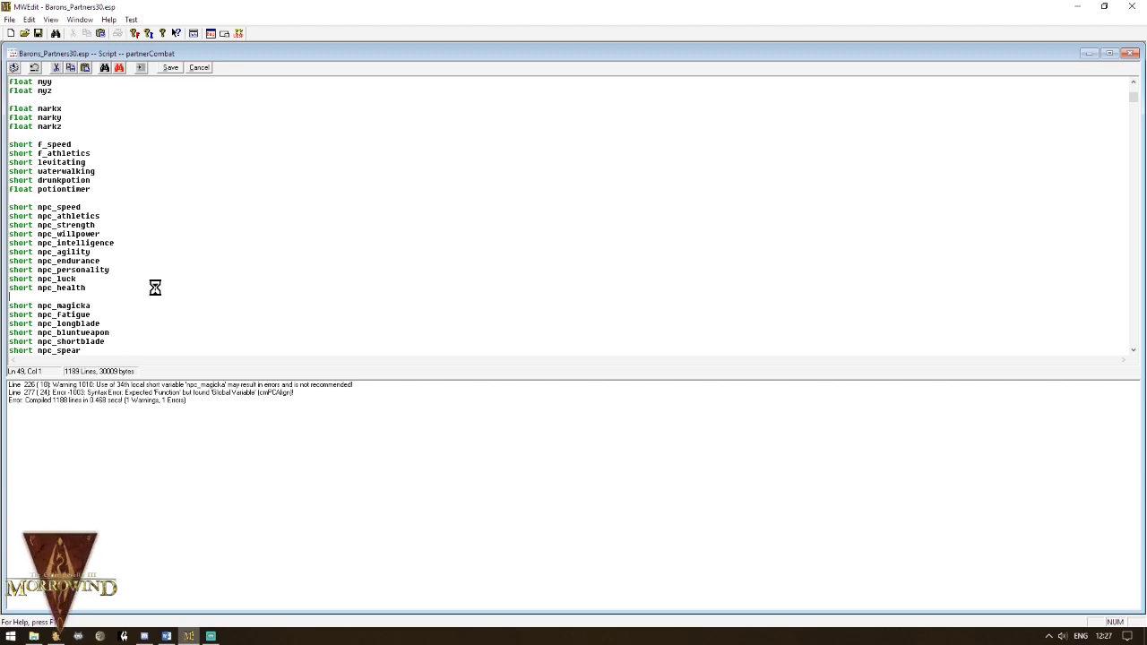
click(13, 68)
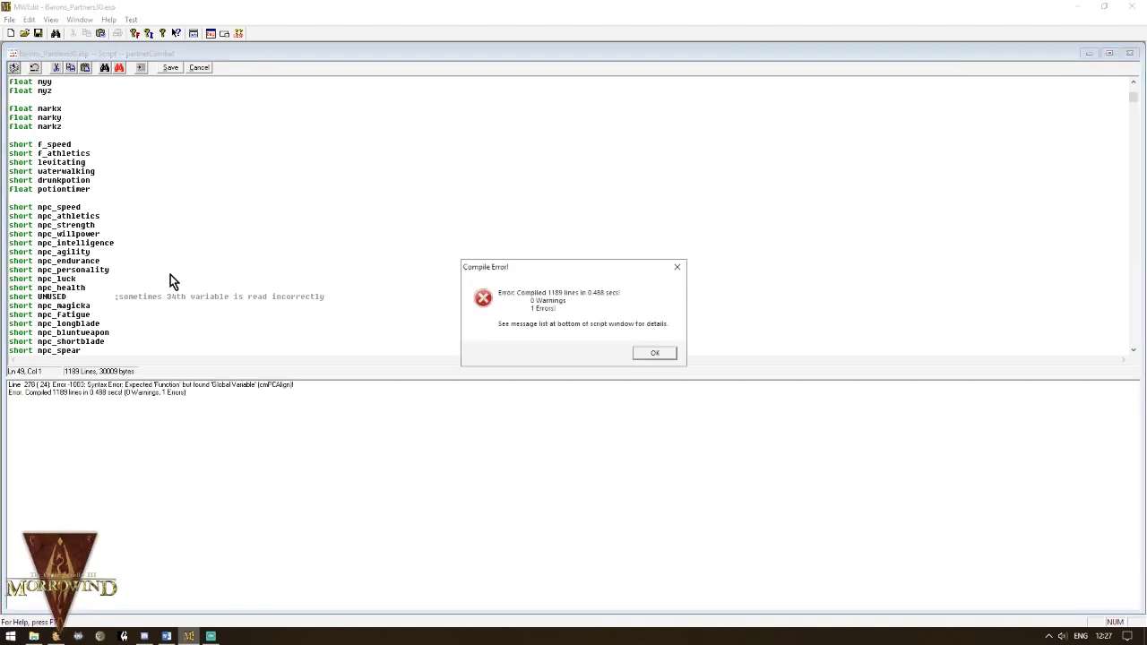
click(653, 354)
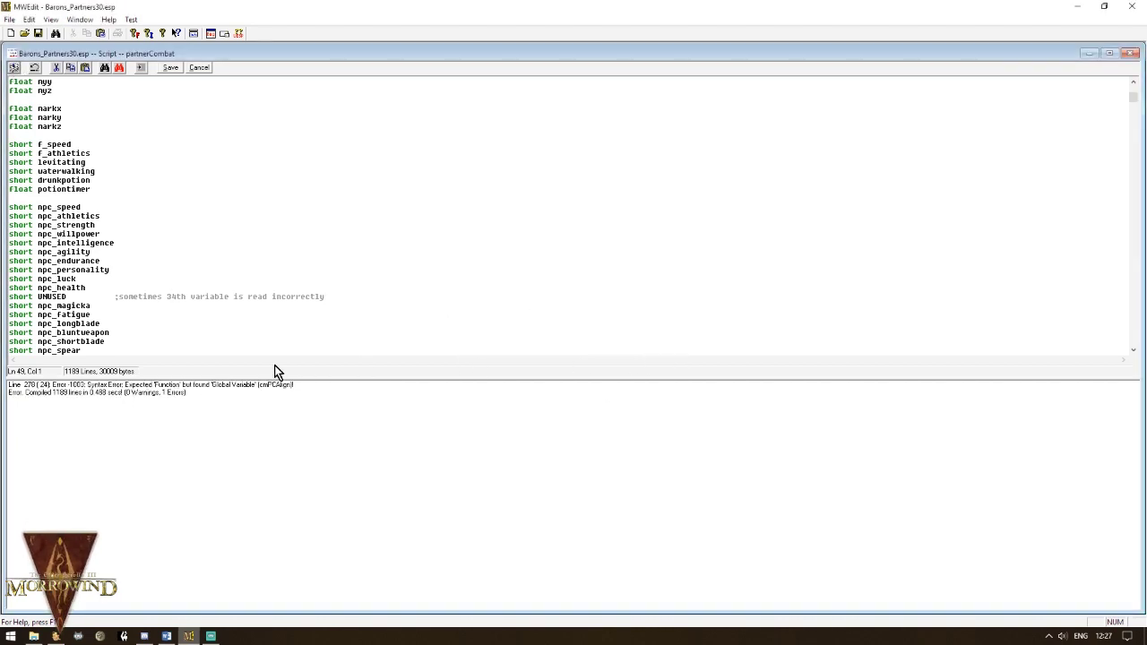
Step: Go to the cmPCAlign error line, remove "Player->" from the "if ( Player->cmPCAlign >= 1 )" condition, and recompile the script
double_click(201, 386)
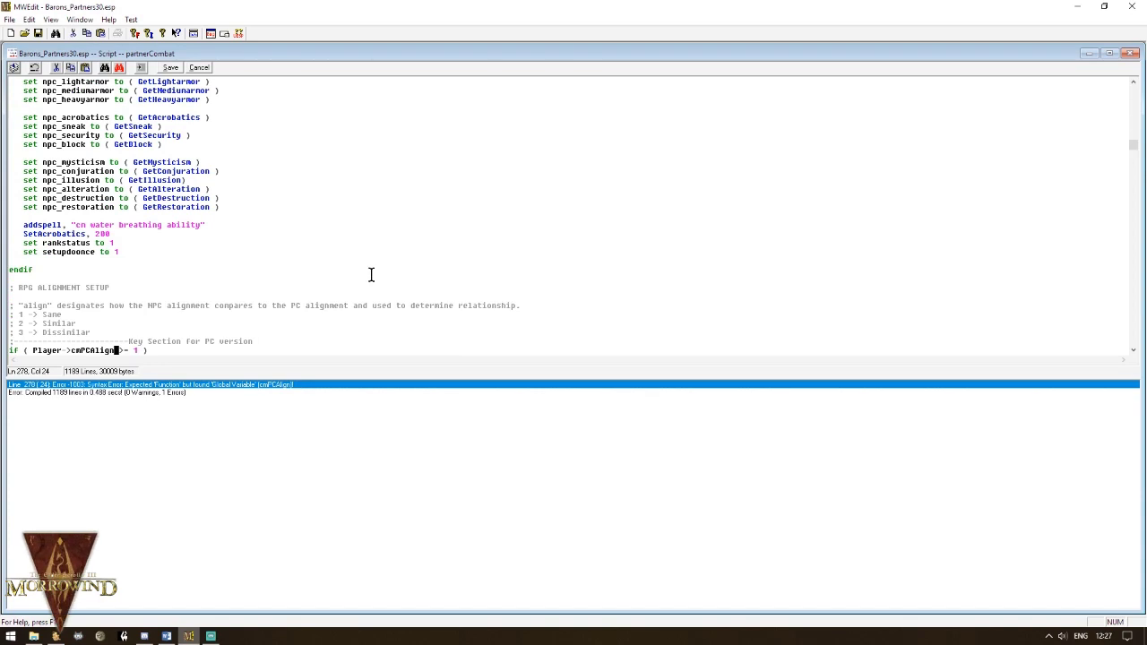
scroll(371, 274, down, 5)
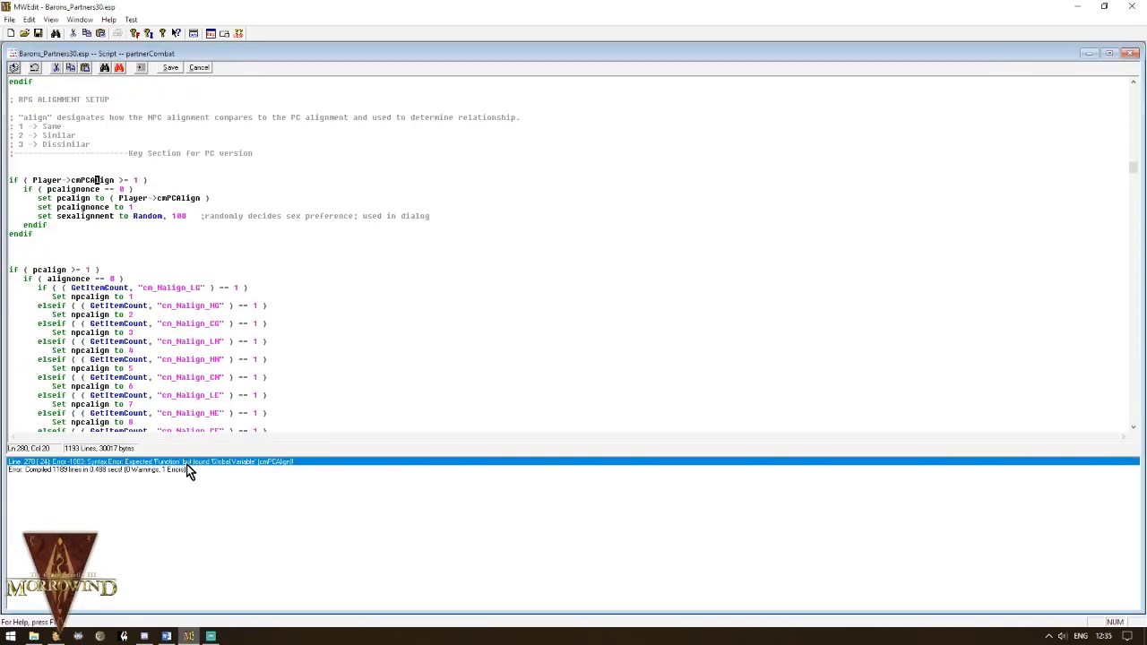
click(117, 251)
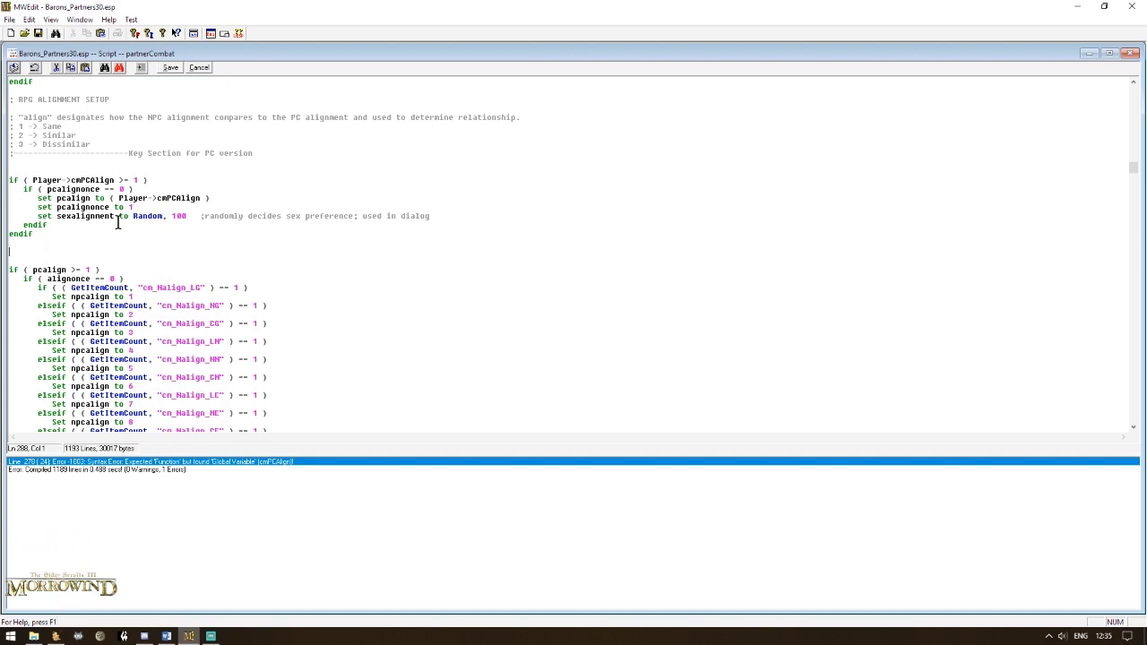
double_click(68, 180)
key(Right)
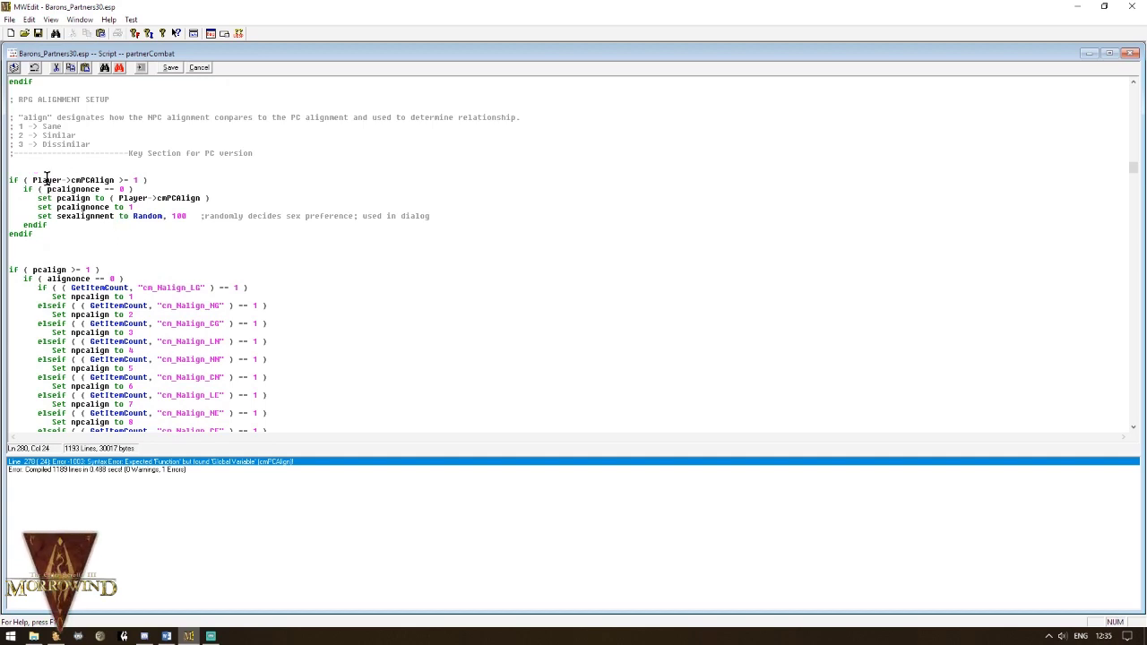
drag(32, 180, 66, 179)
key(Delete)
click(13, 69)
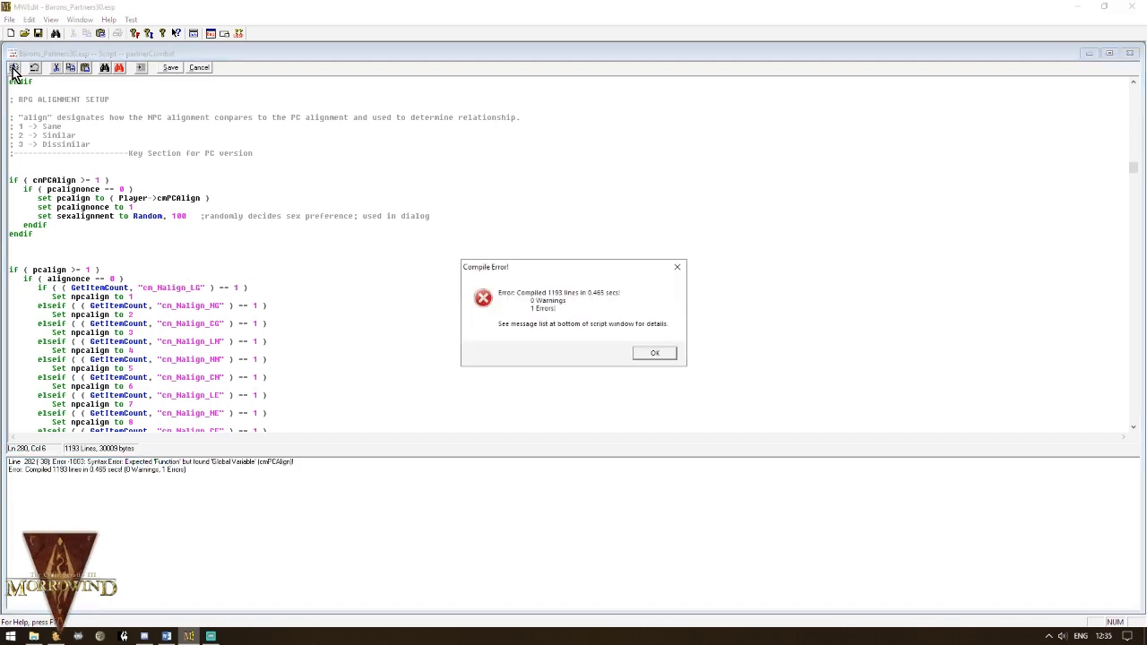
click(653, 354)
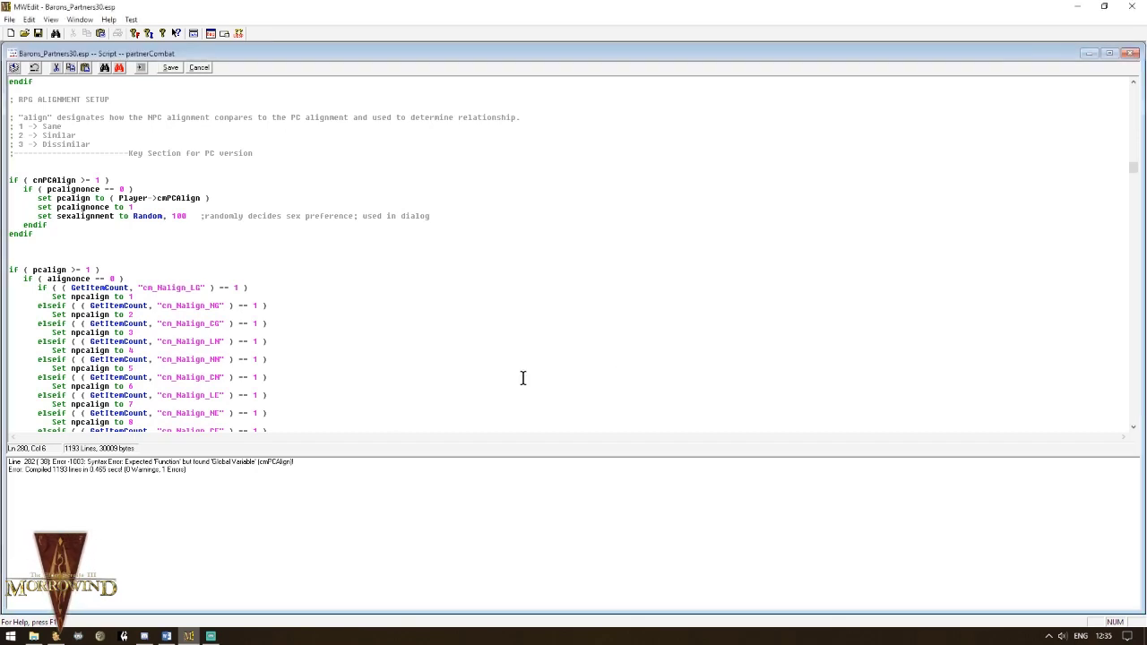
Step: Remove "Player->" before cmPCAlign in the "set pcalign to" line and recompile the script
double_click(246, 463)
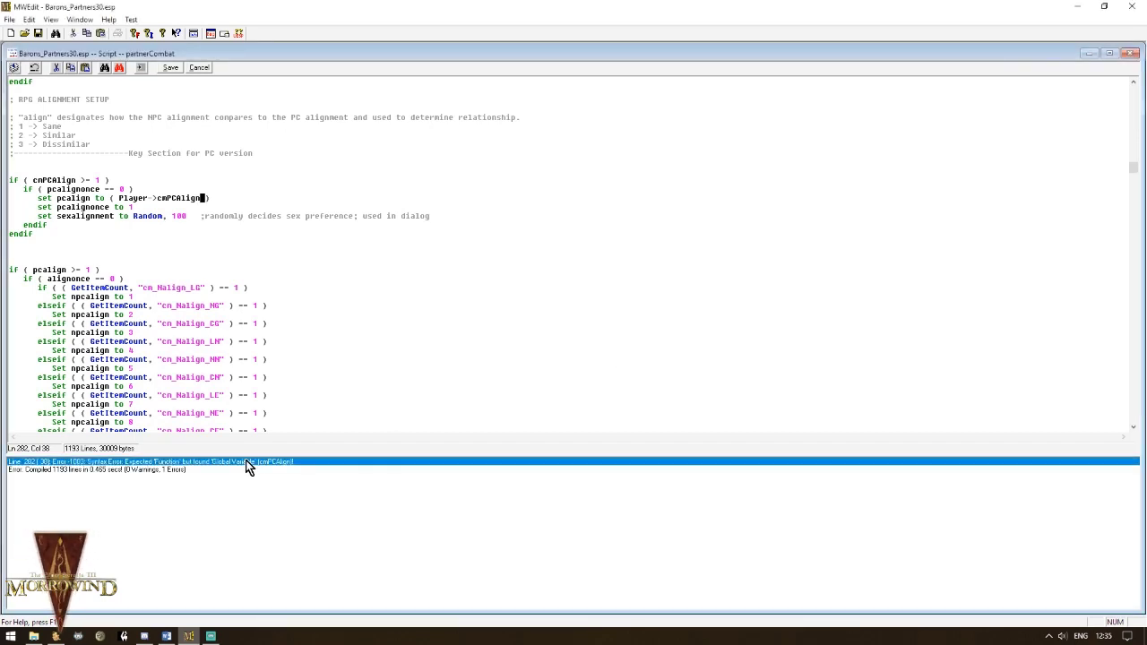
click(152, 199)
drag(157, 198, 120, 198)
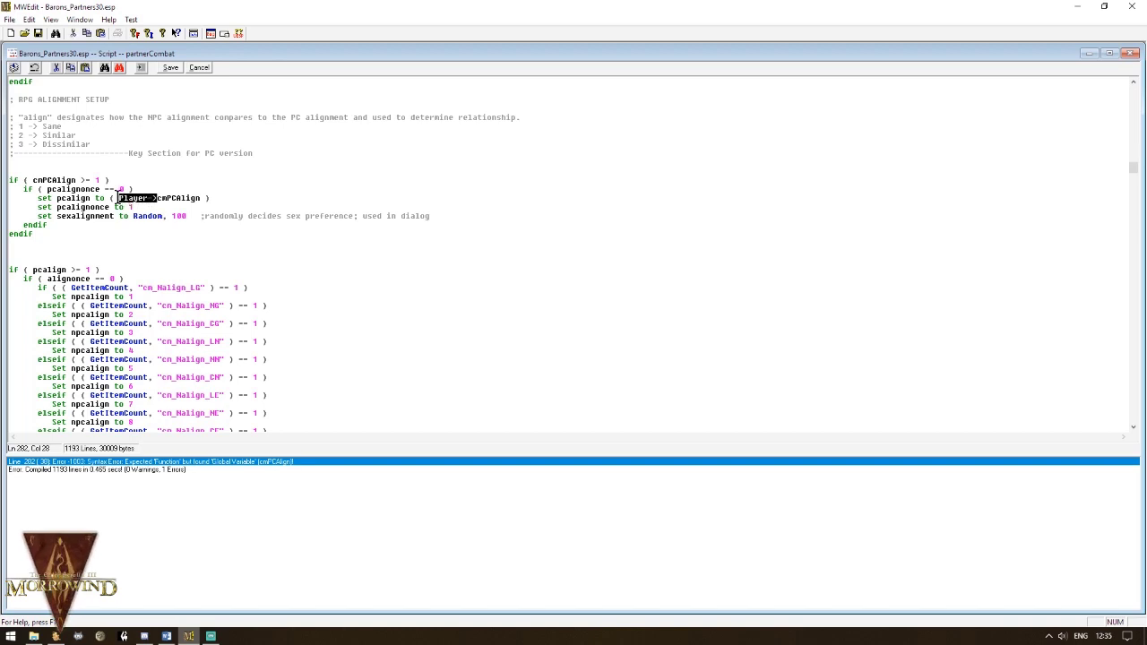
key(Delete)
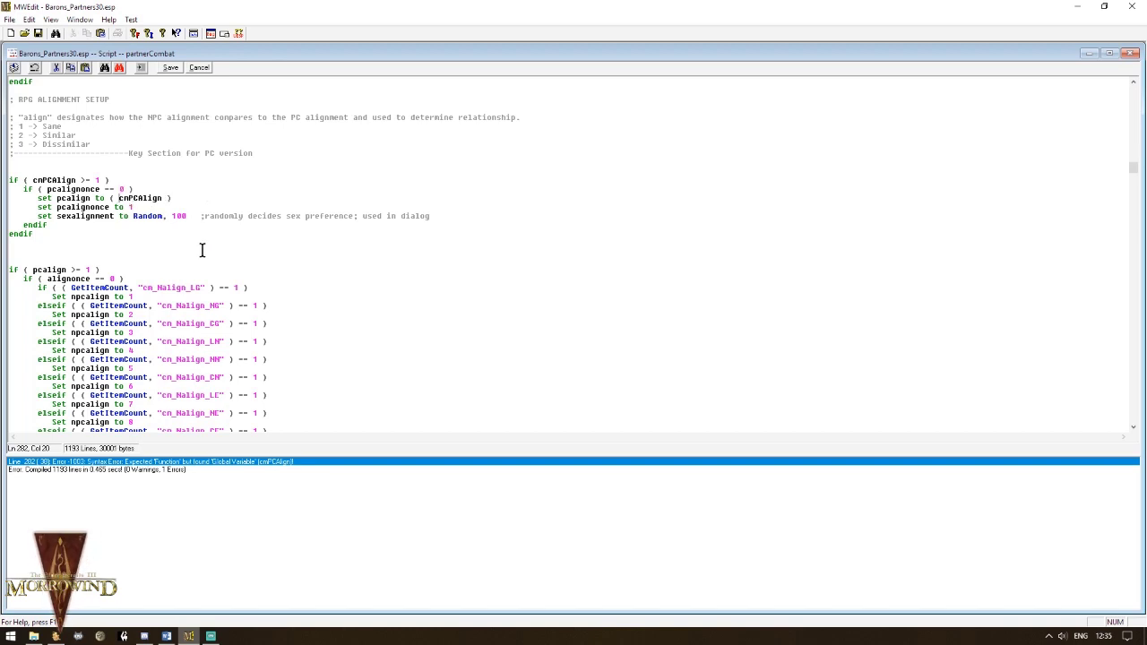
click(14, 70)
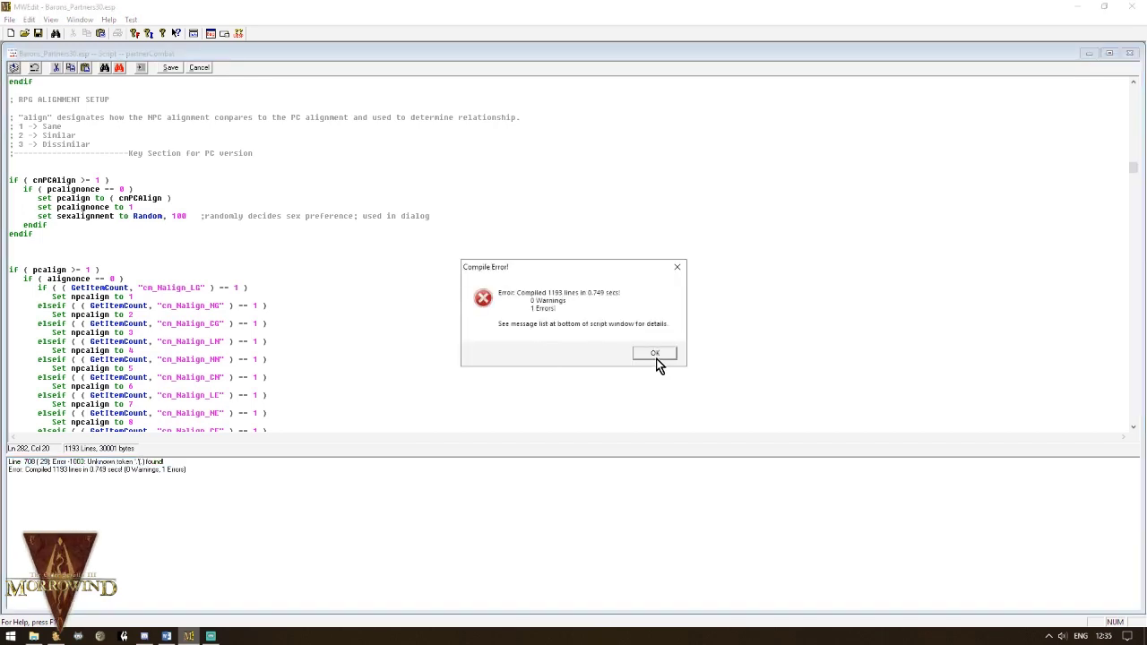
click(654, 354)
Step: Change .3 to 0.3 in both GetHealthGetRatio conditions under the GetCurrentAiPackage check and recompile the script
double_click(131, 466)
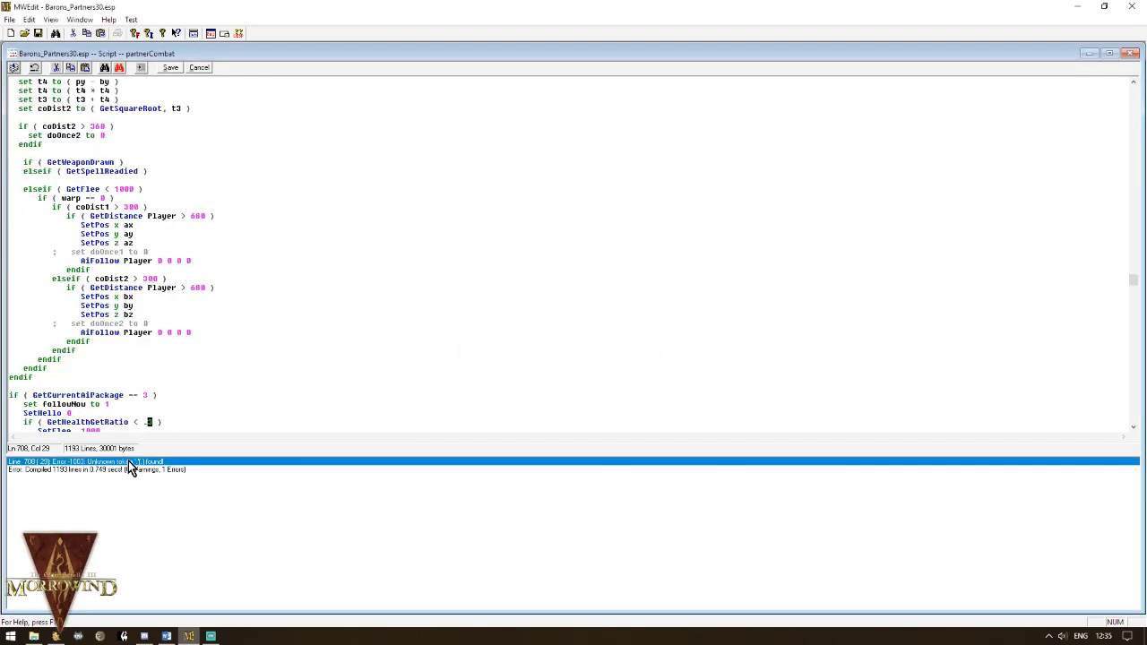
scroll(194, 328, down, 3)
click(141, 340)
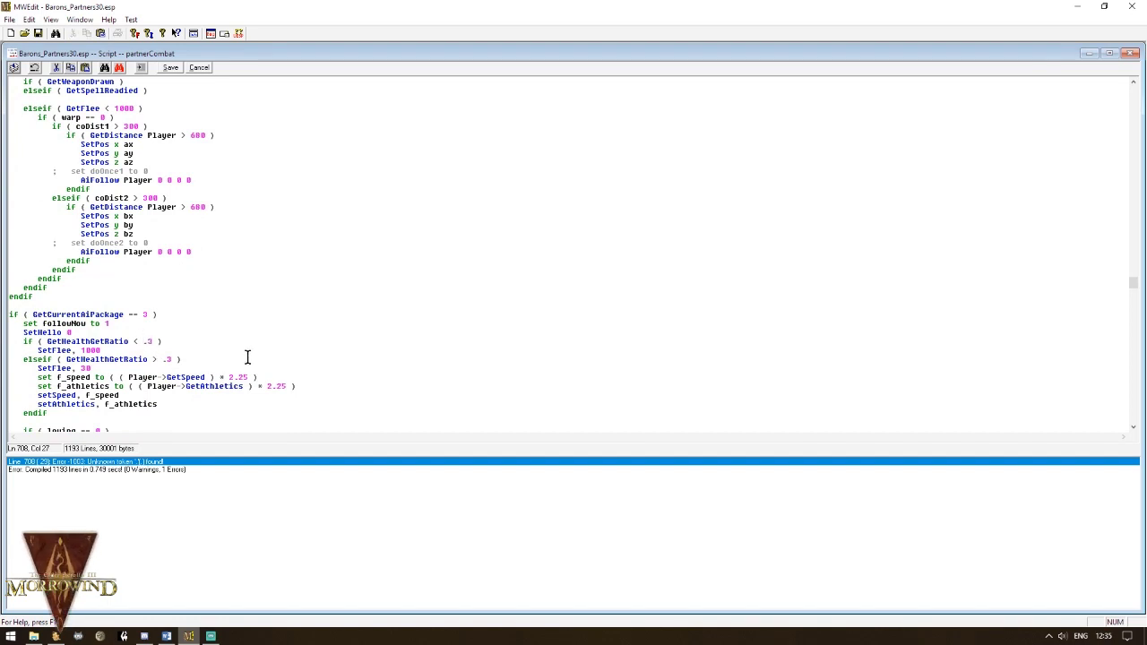
text(0)
text(0)
click(17, 74)
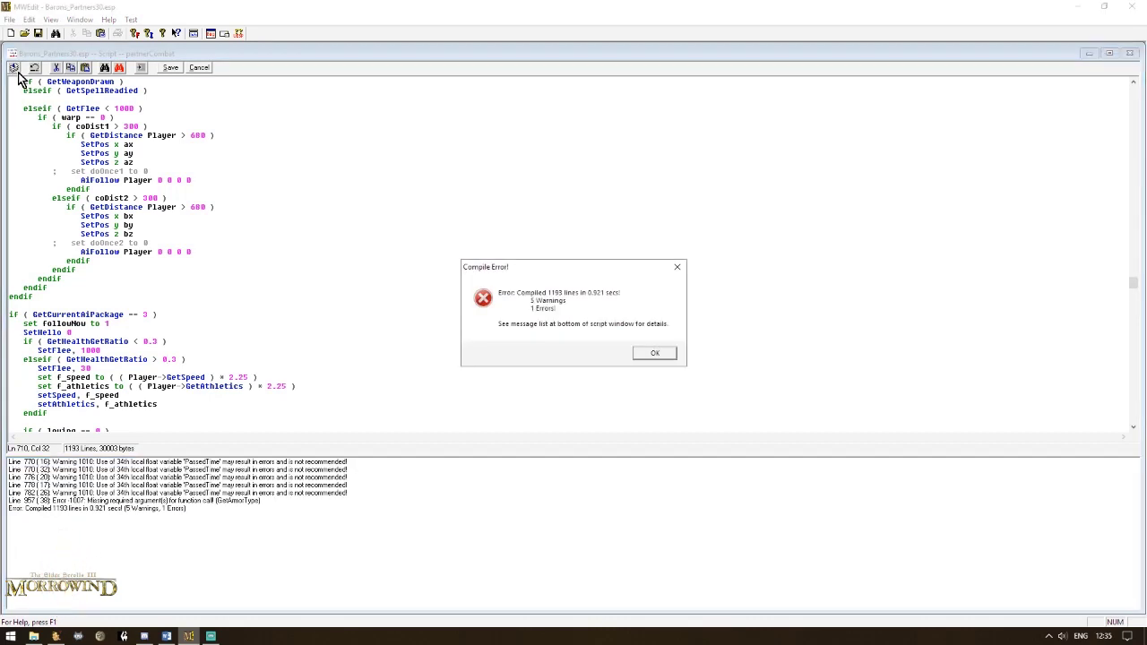
click(653, 354)
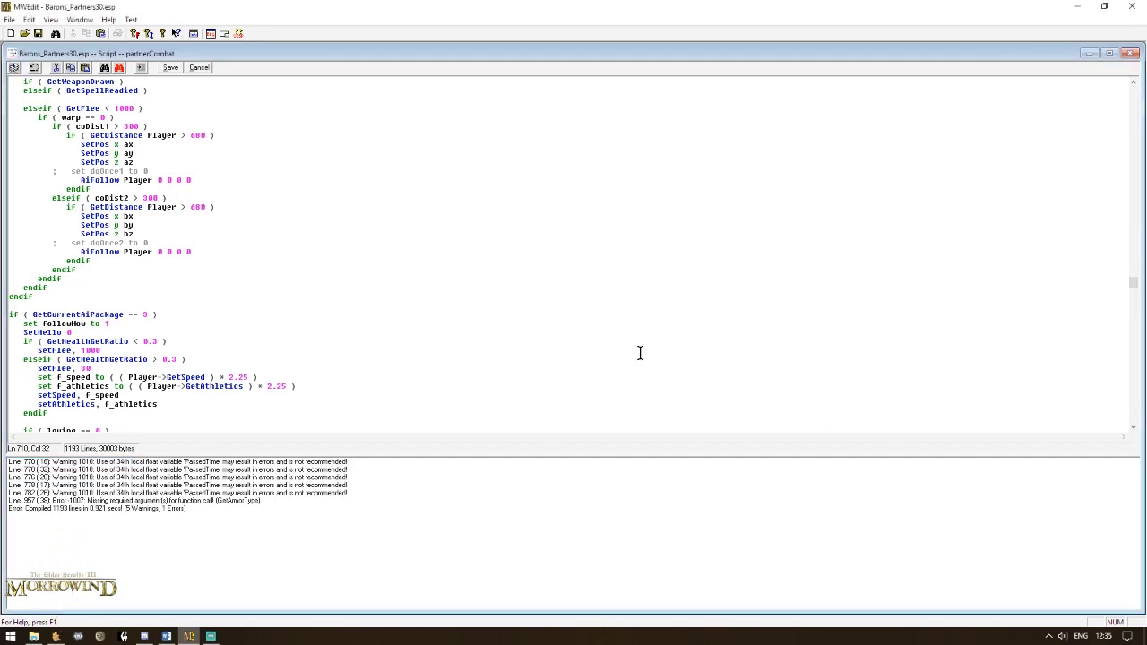
Step: Insert the declaration "float UNUSED2" between the CurrentTime and PassedTime declarations to shift the 34th float variable
click(149, 464)
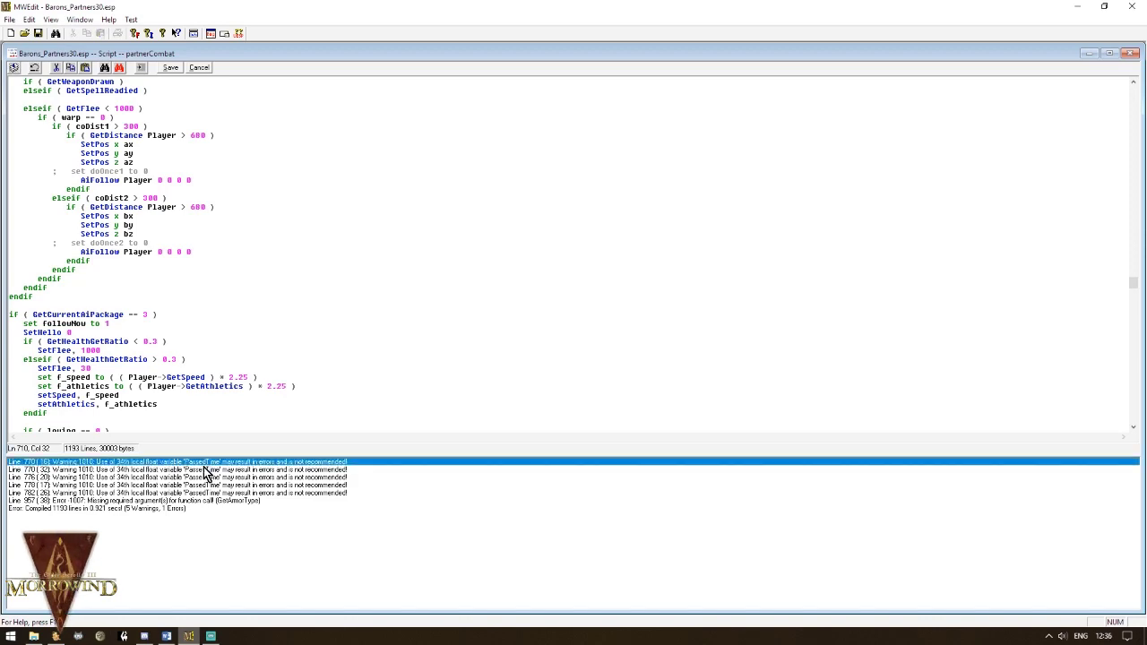
drag(1136, 285, 1131, 85)
scroll(91, 173, down, 1)
scroll(90, 173, down, 9)
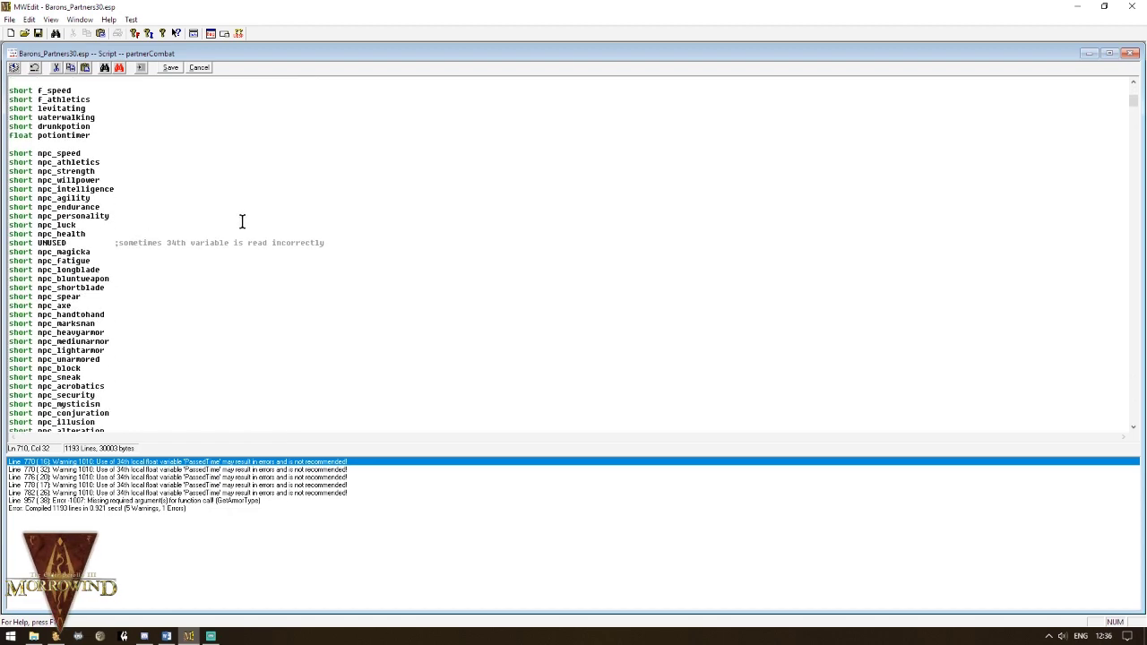
click(221, 240)
drag(331, 243, 33, 241)
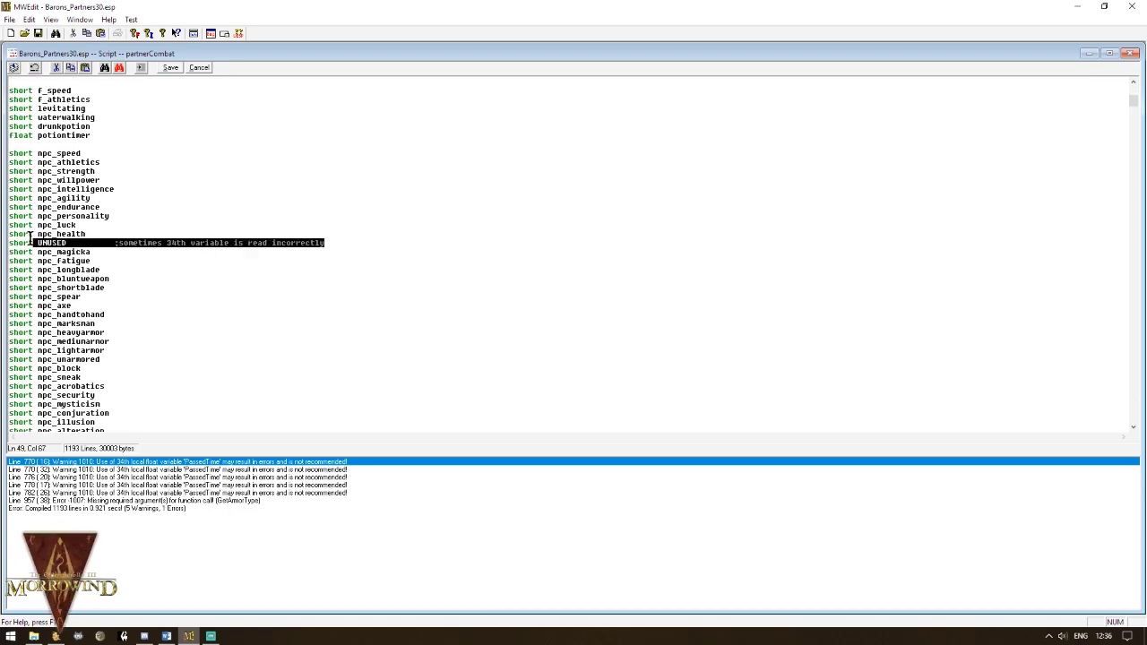
click(128, 266)
scroll(129, 268, down, 12)
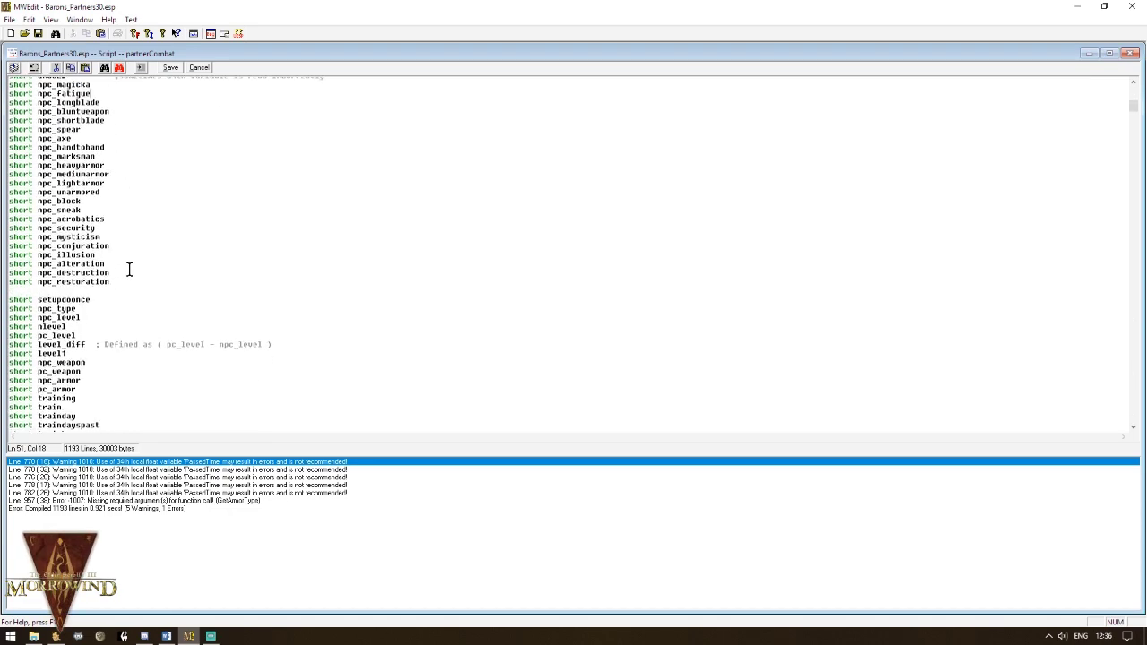
scroll(128, 269, down, 19)
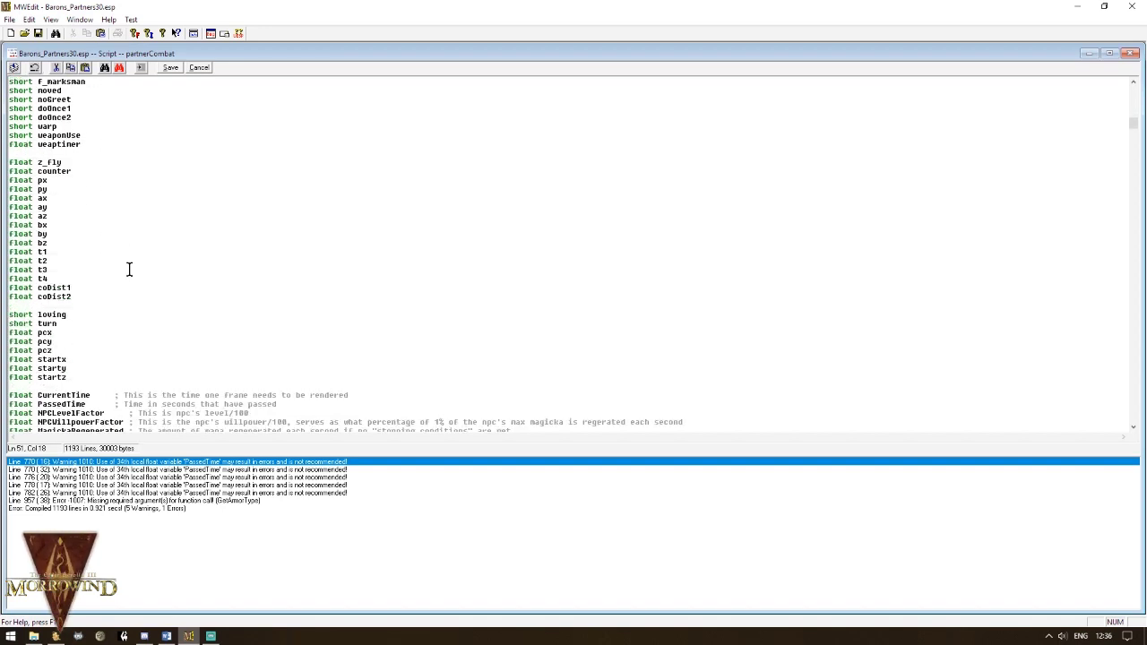
scroll(128, 269, down, 1)
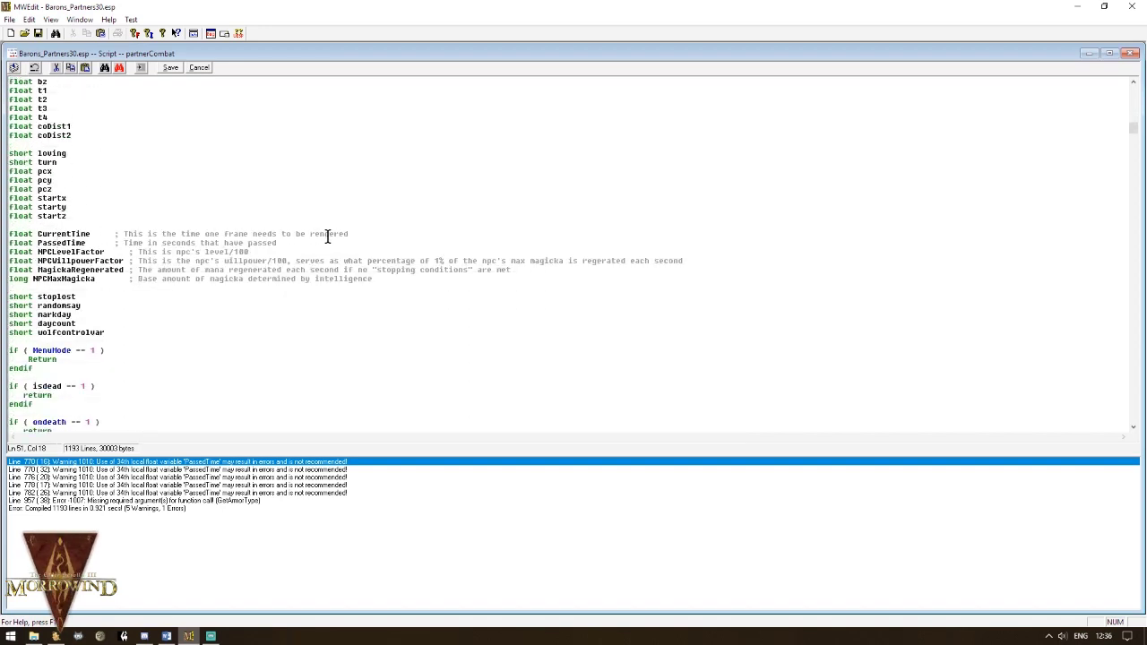
click(366, 232)
key(Return)
text(fl)
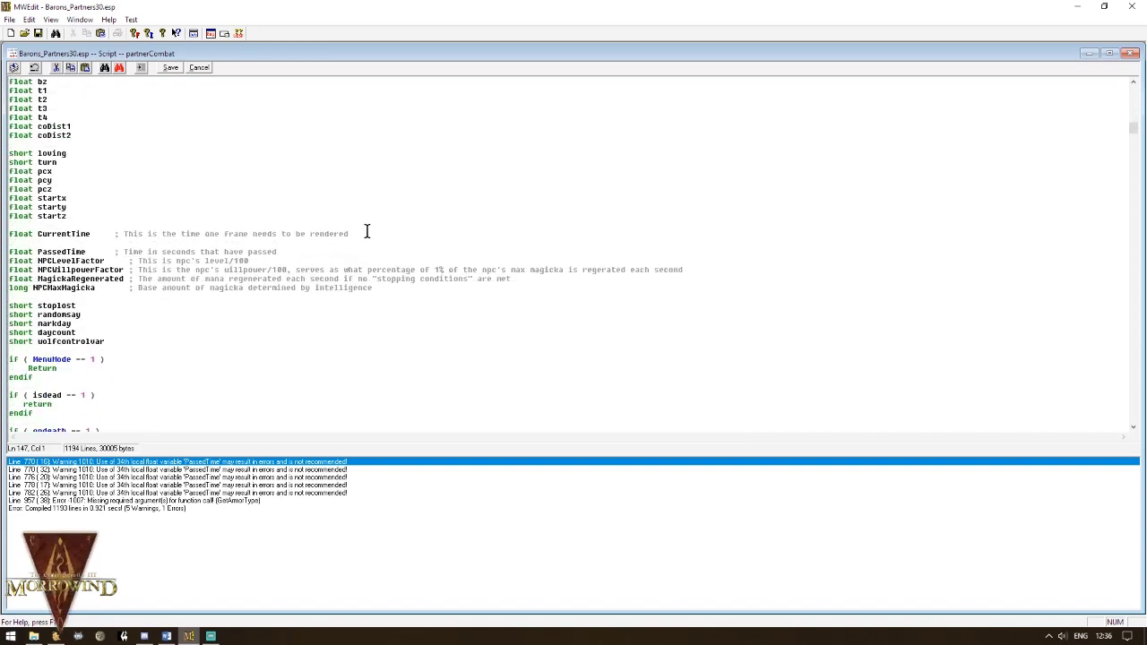
text(oat UNUSED2)
Step: Recompile the script and go to the line flagged for missing arguments in the GetArmorType call
click(14, 72)
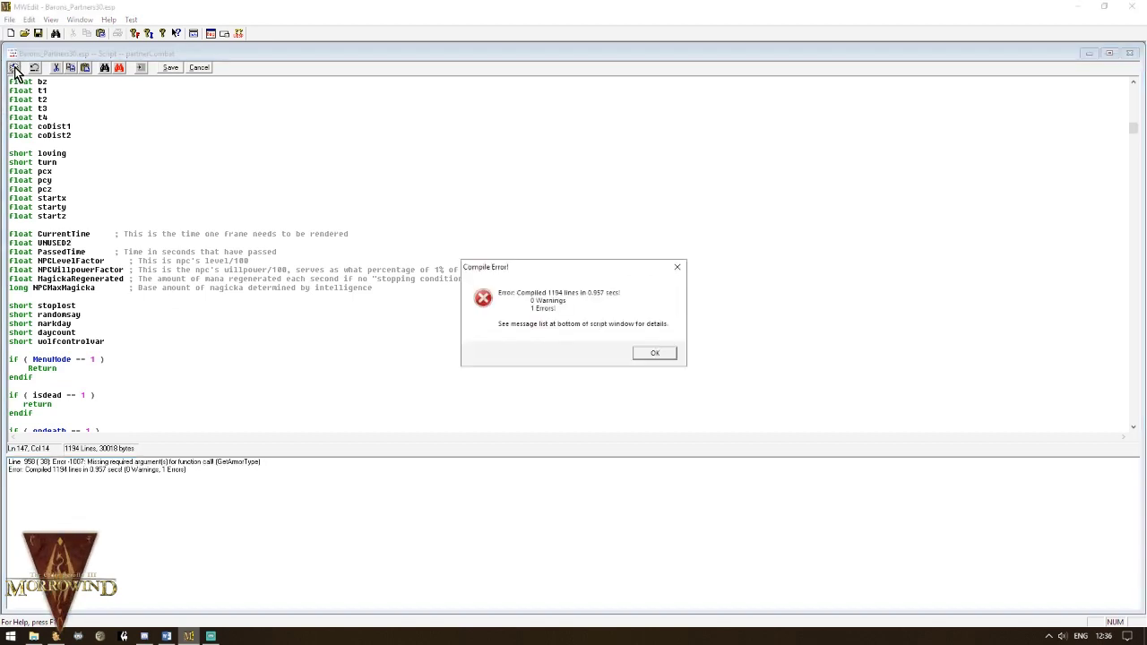
click(667, 353)
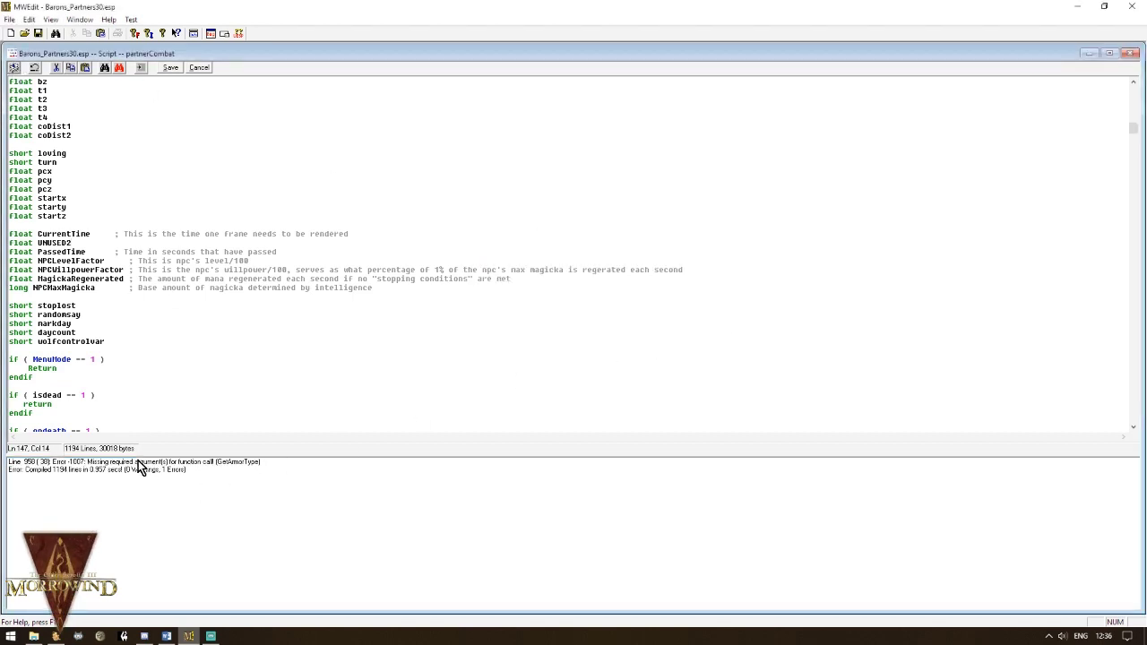
double_click(138, 460)
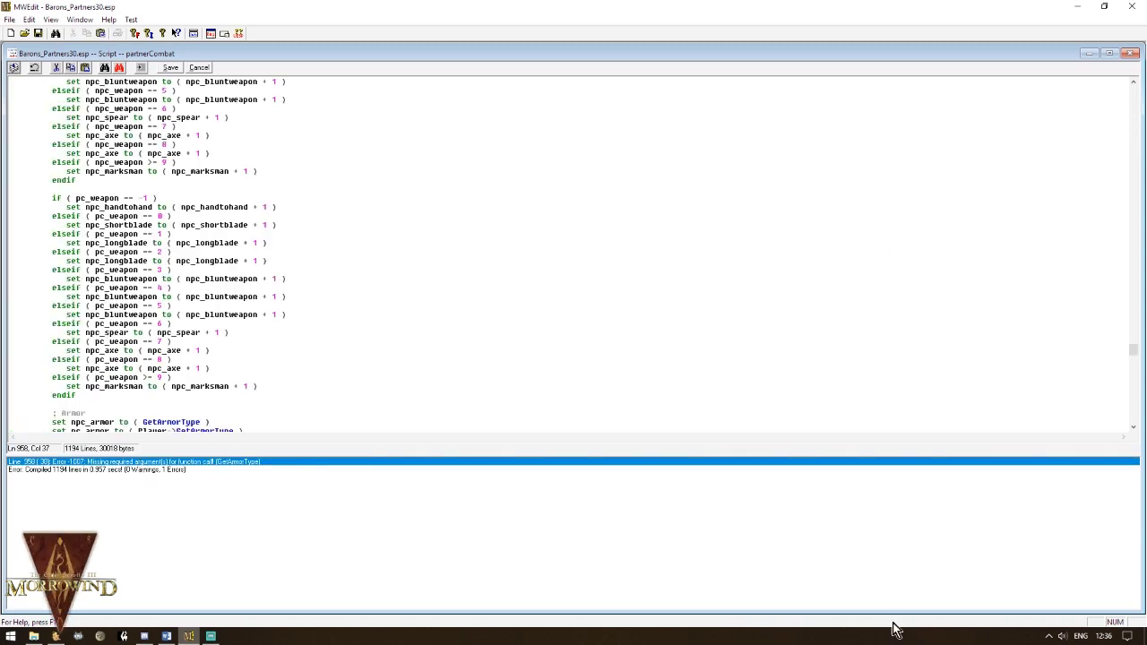
Step: Switch to the UESP Construction Kit commands page in the browser, look up GetArmorType, and examine its ArmorLocation values and usage example
click(56, 637)
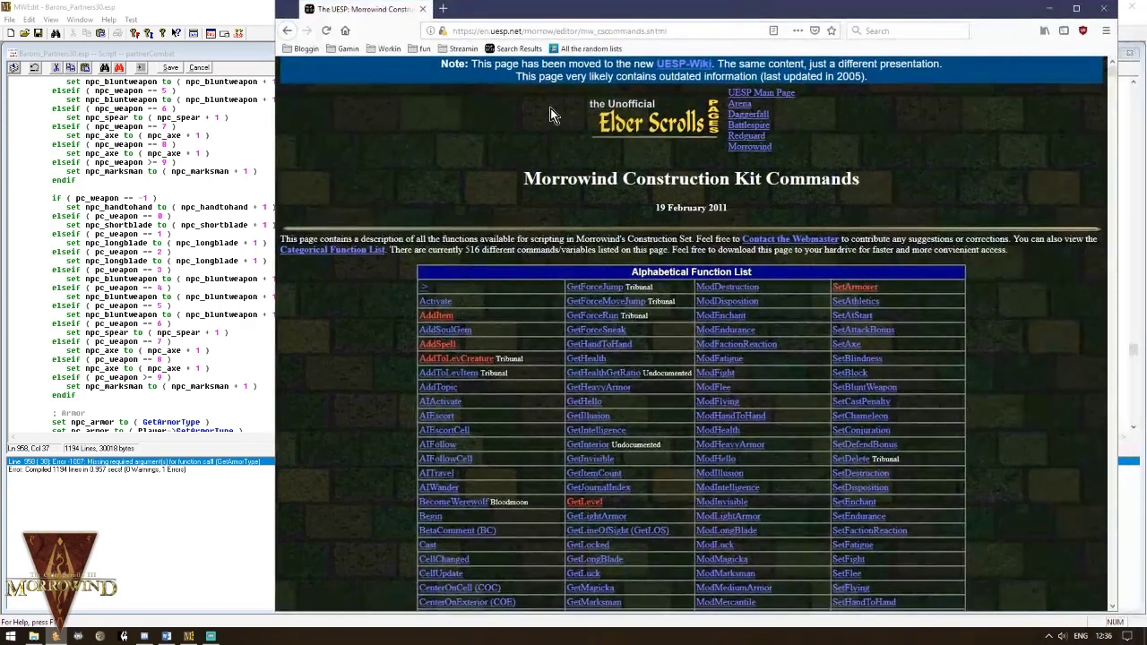
key(ctrl+f)
text(getarmo)
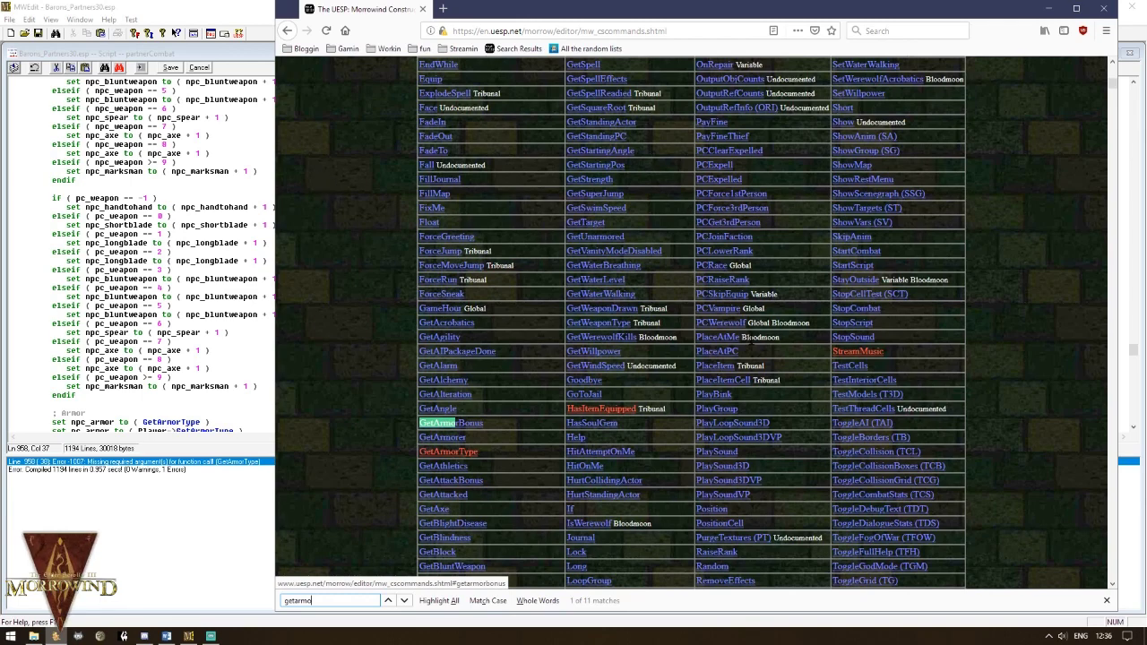
click(458, 451)
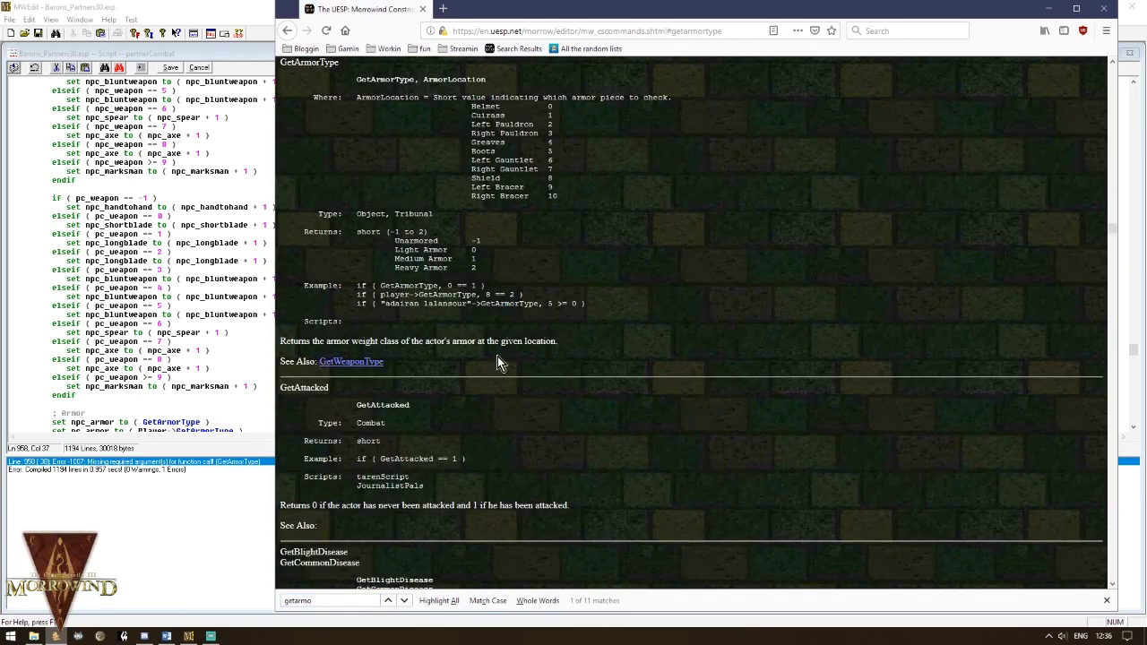
scroll(516, 326, up, 5)
ctrl+scroll(585, 351, up, 1)
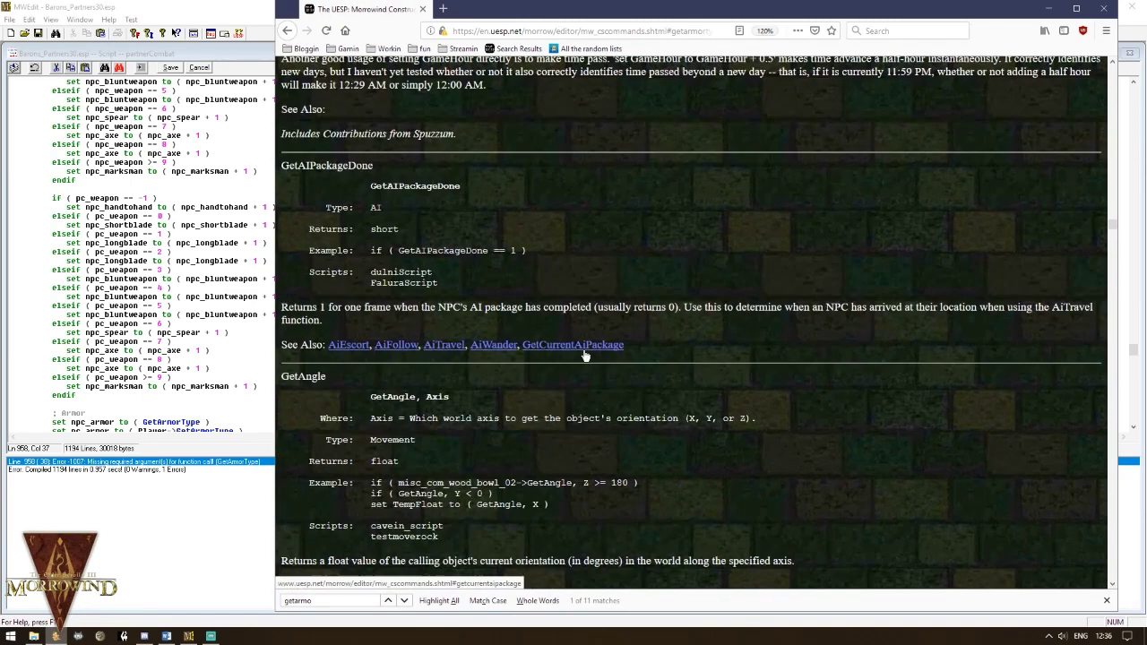
scroll(627, 323, down, 5)
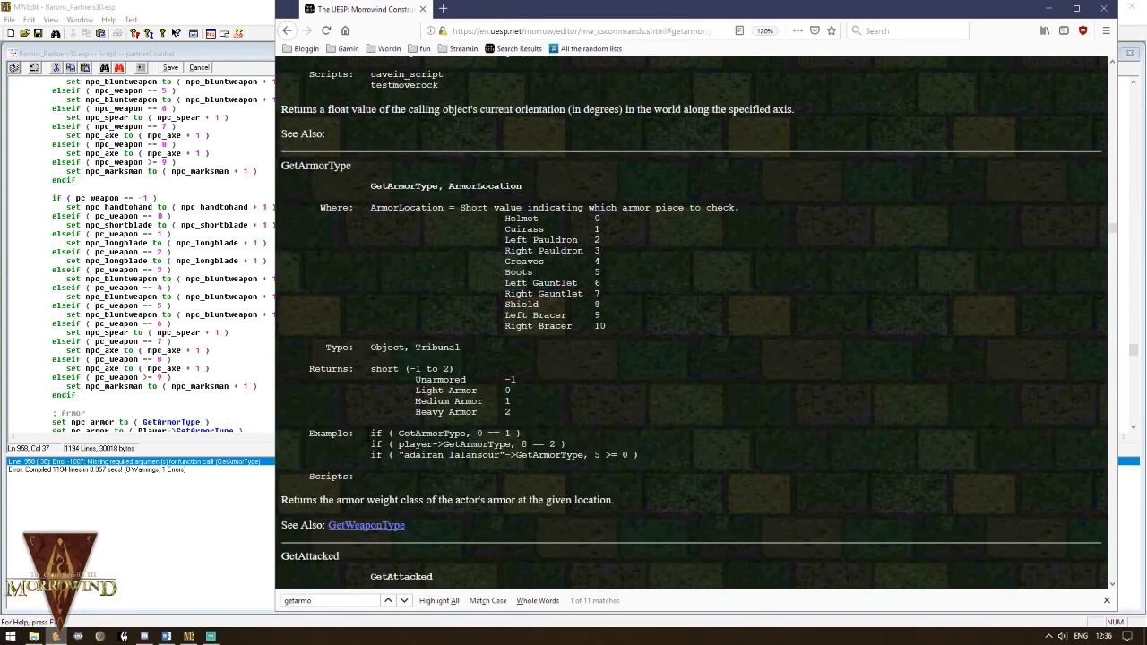
drag(370, 434, 467, 434)
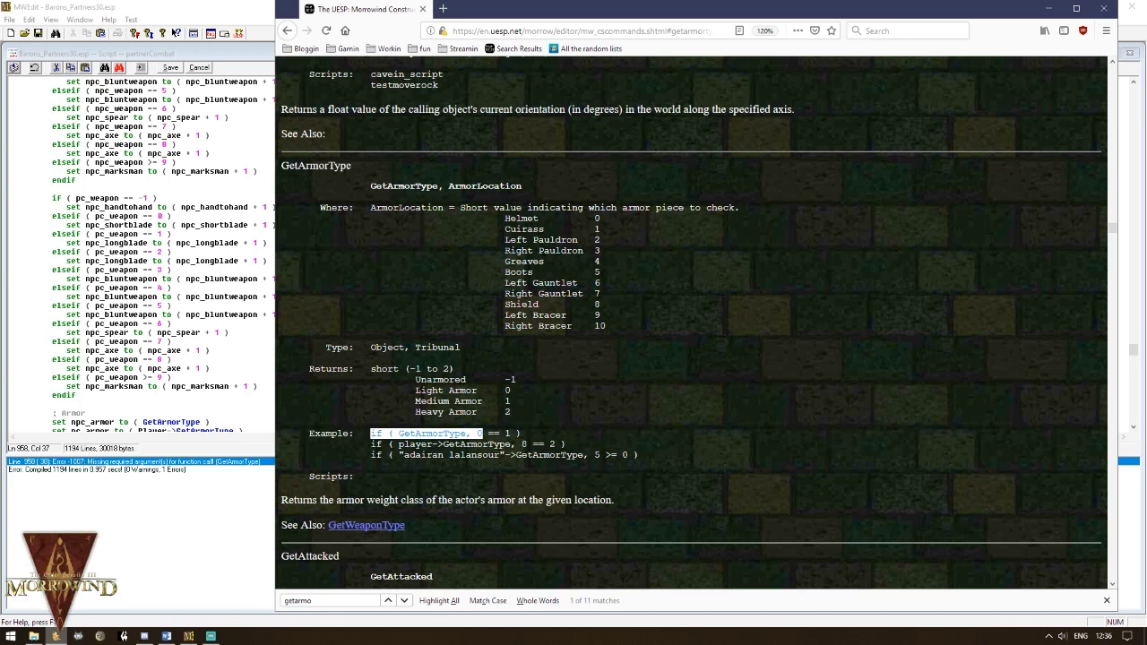
drag(500, 229, 636, 227)
Step: Back in MWEdit, add the argument ", 1" to both GetArmorType calls in the npc_armor and pc_armor lines
click(221, 485)
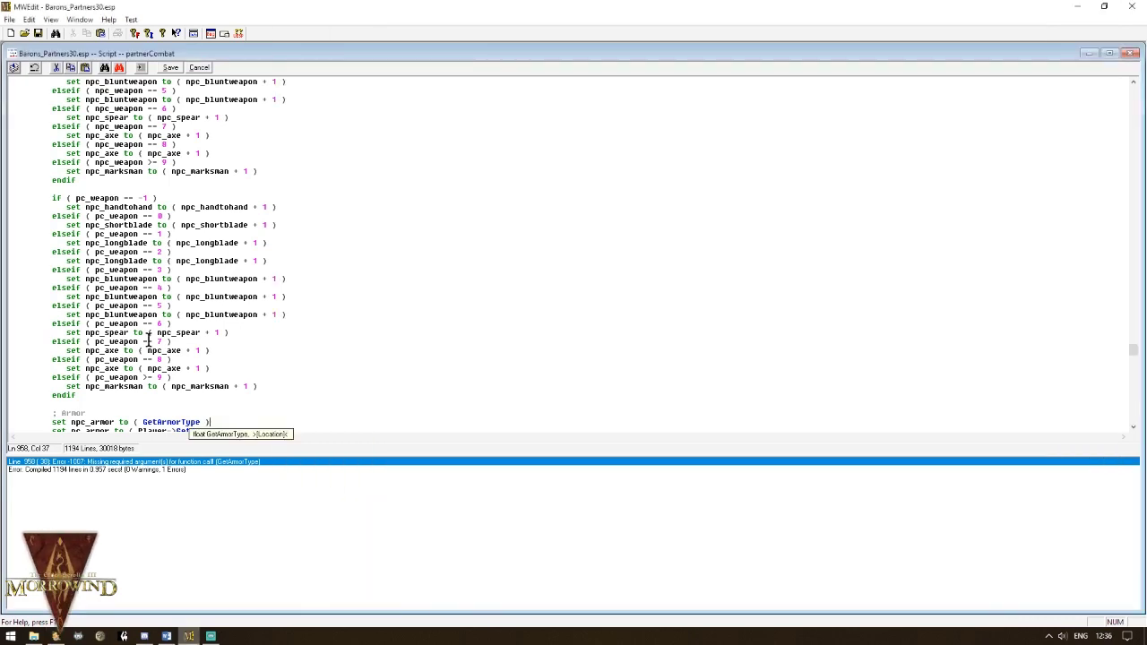
scroll(353, 330, down, 3)
click(199, 340)
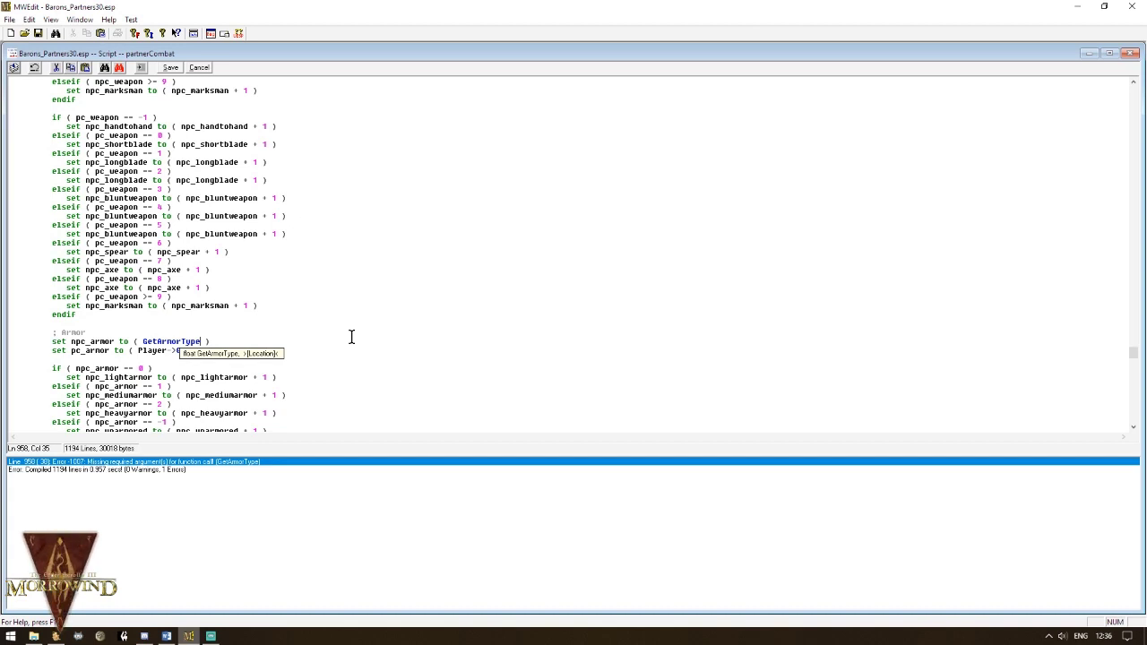
text(, 1)
key(Down)
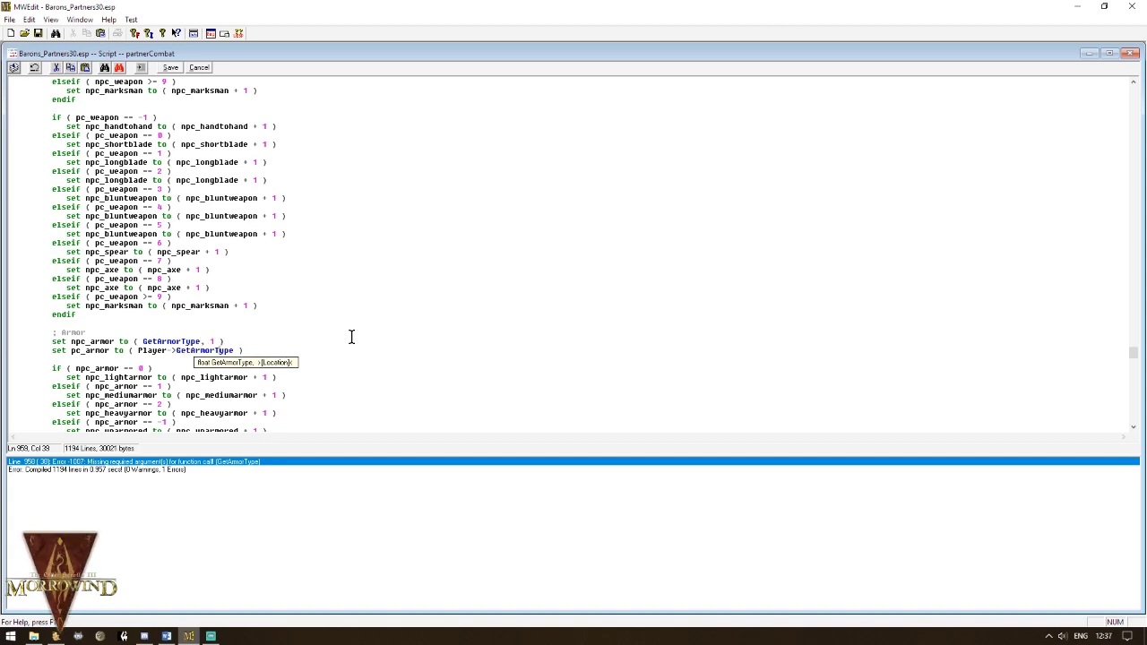
key(Right)
key(Right)
text(, 1)
Step: Recompile the partnerCombat script, reformat its indentation and save it
click(14, 68)
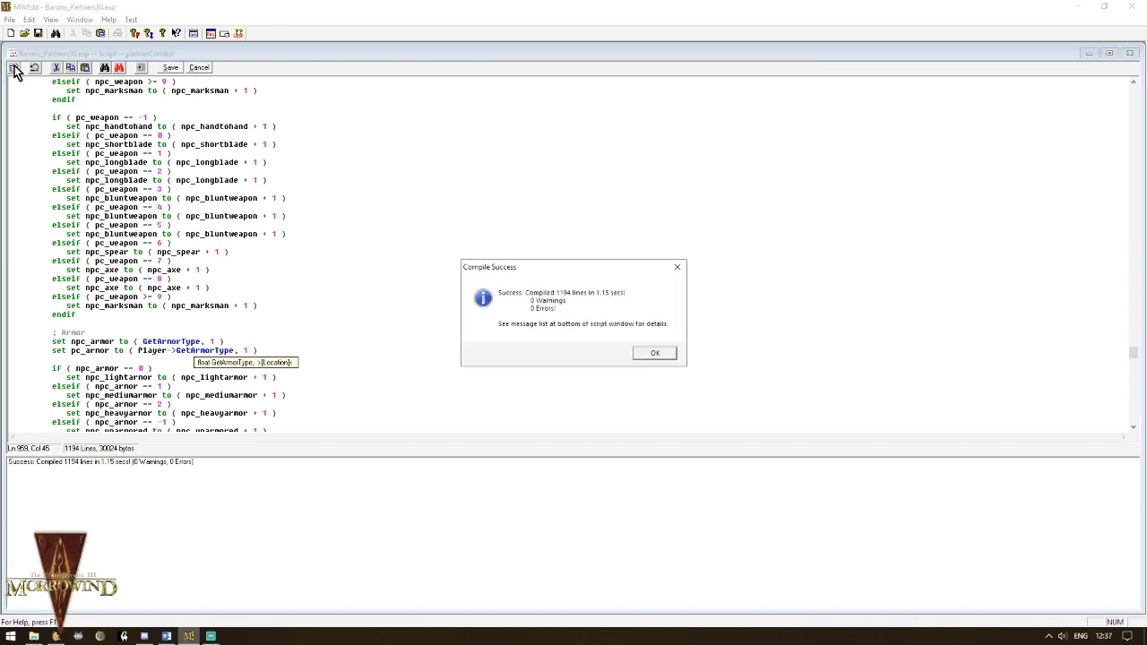
click(652, 354)
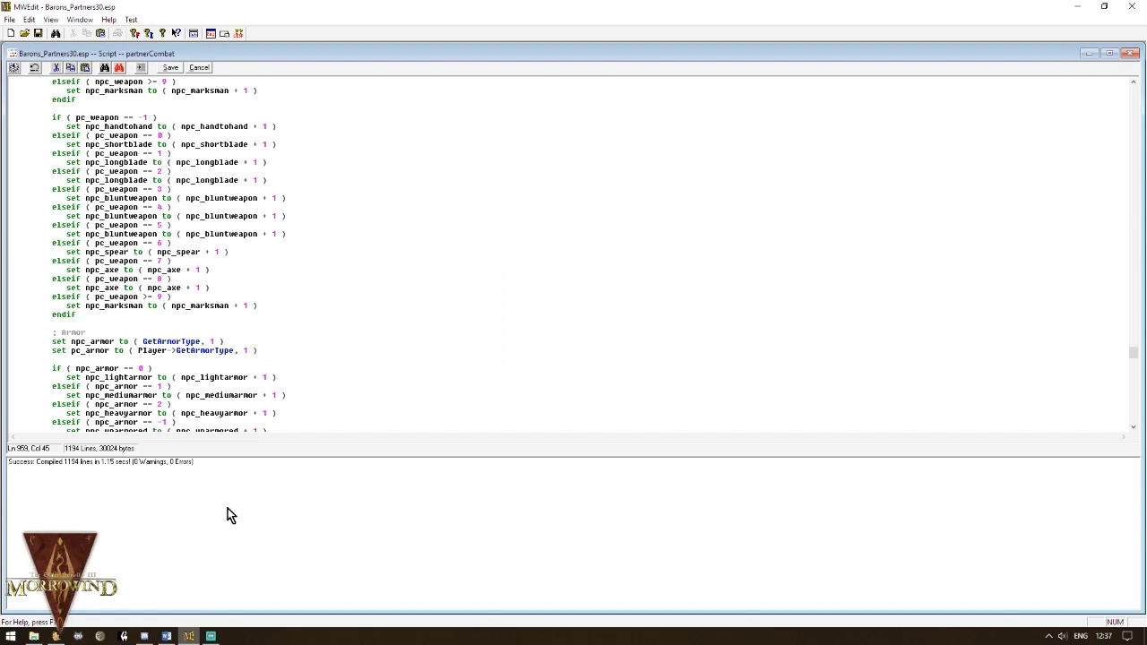
click(136, 69)
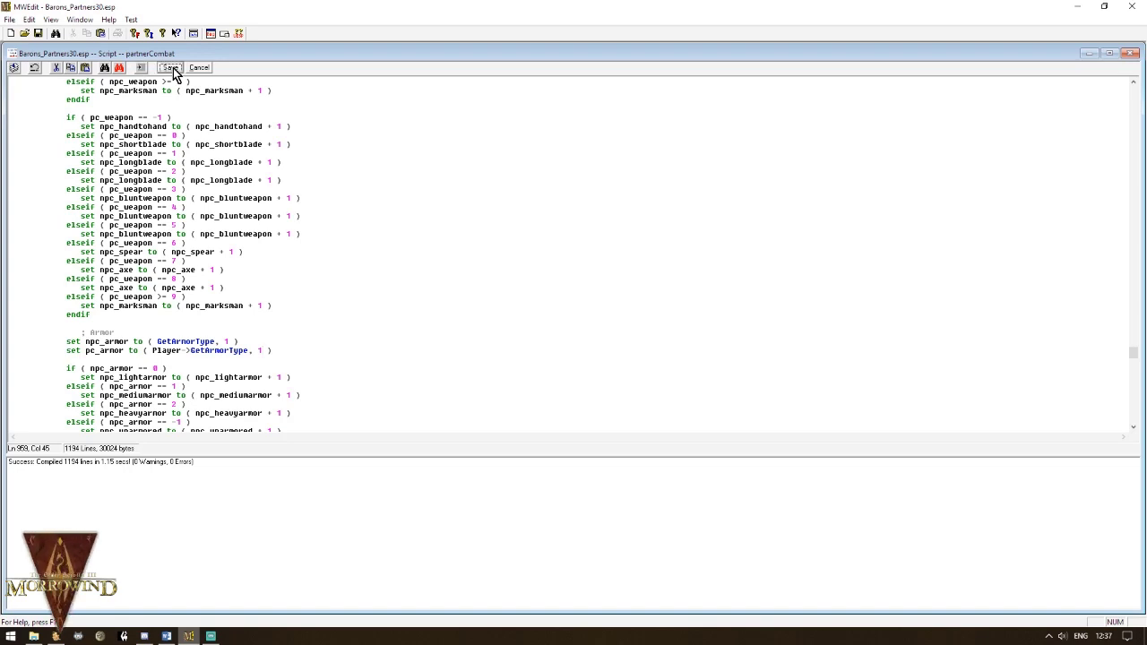
click(171, 68)
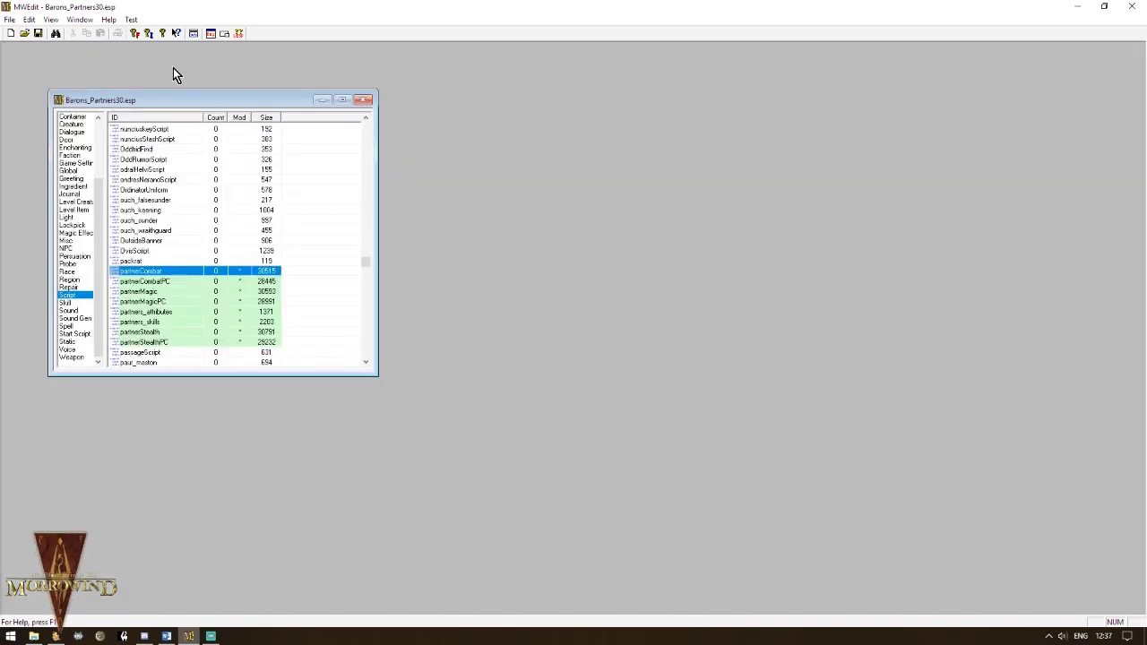
Step: Go through the other modified partner scripts in the script list, from partnerCombatPC down to partnerStealthPC
click(150, 282)
click(139, 292)
click(135, 302)
click(134, 311)
click(133, 321)
click(132, 332)
click(130, 343)
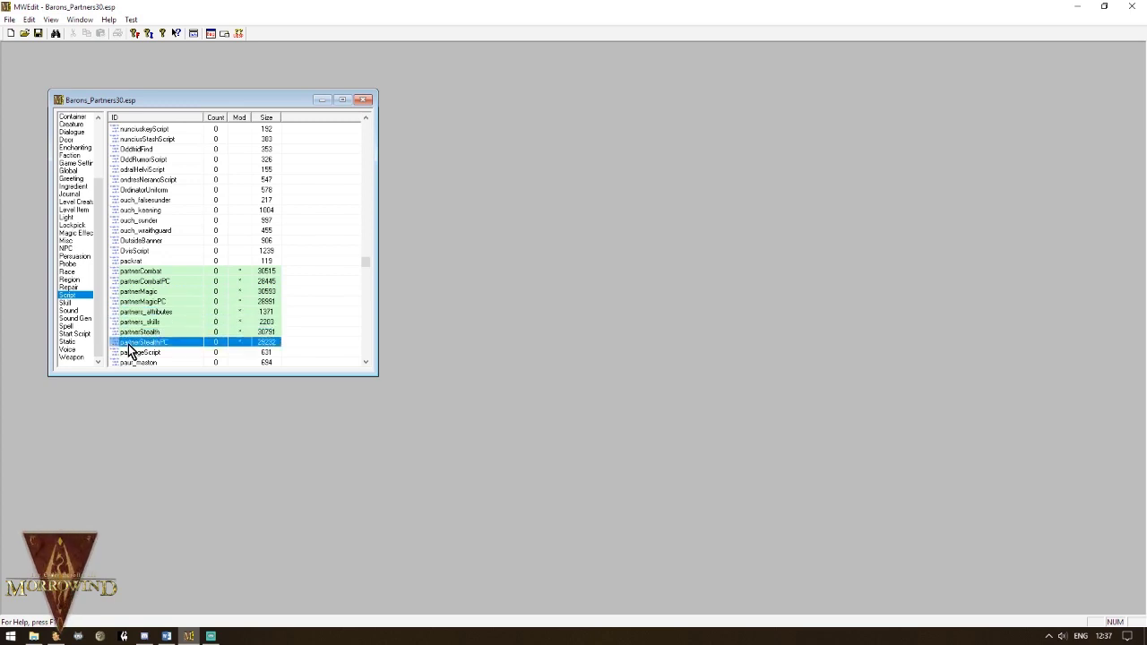
Step: Open the modified banditscript from the script list, compile it and save it
click(343, 99)
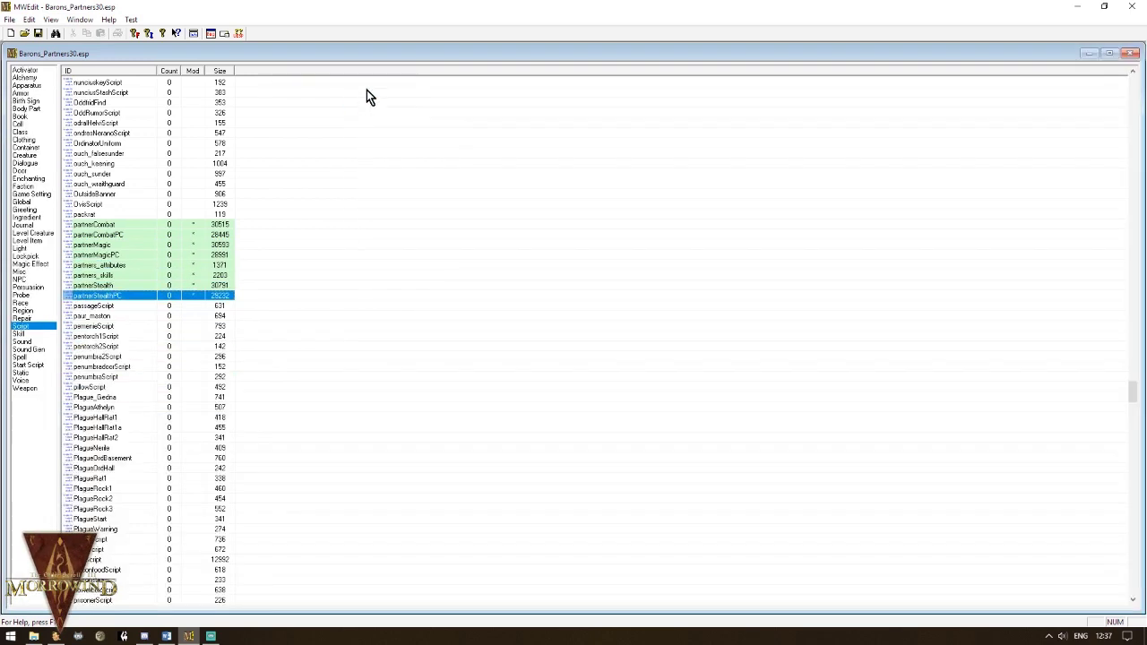
scroll(315, 210, up, 15)
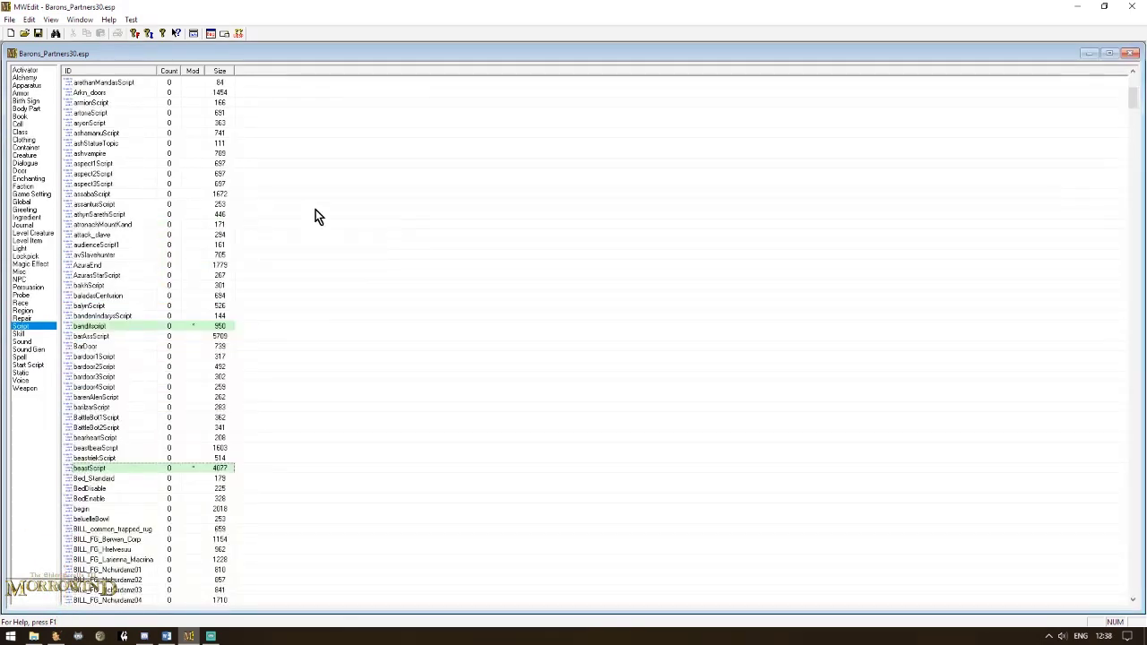
double_click(96, 327)
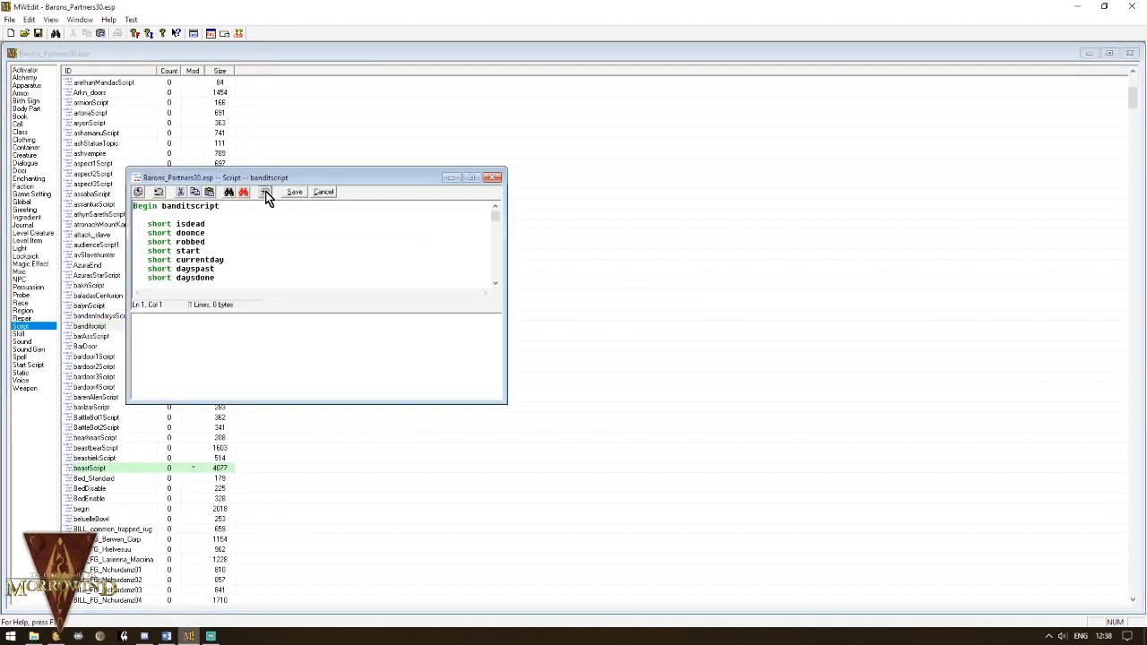
click(139, 192)
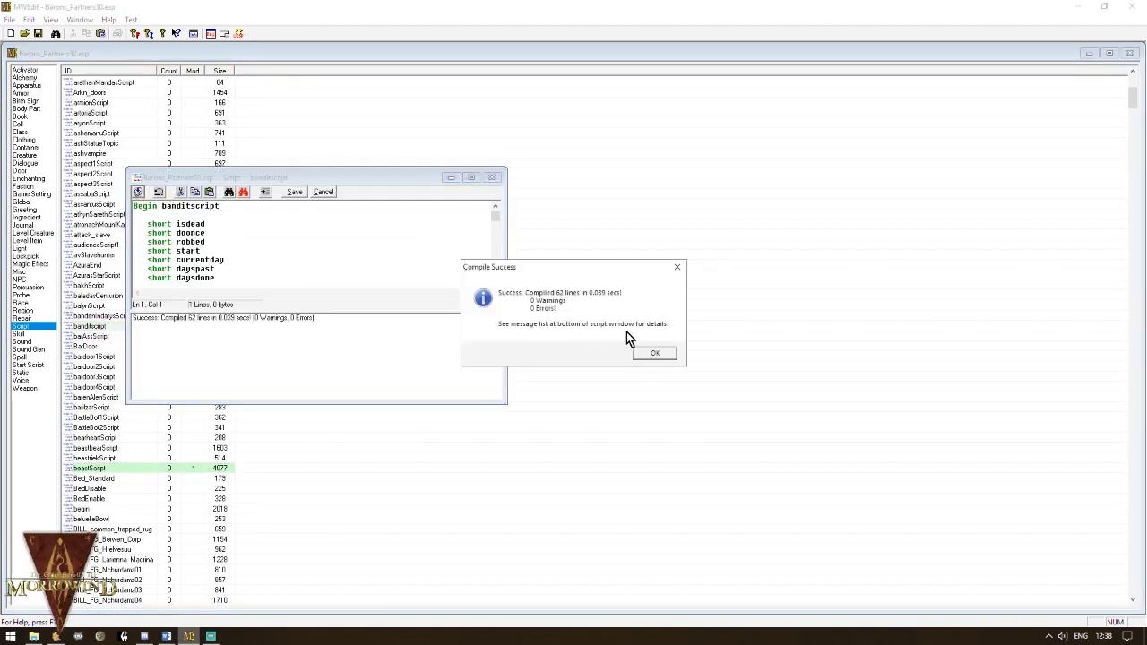
click(649, 355)
click(295, 192)
Step: Open beastScript in a maximized window, reformat its indentation and compile it
double_click(99, 346)
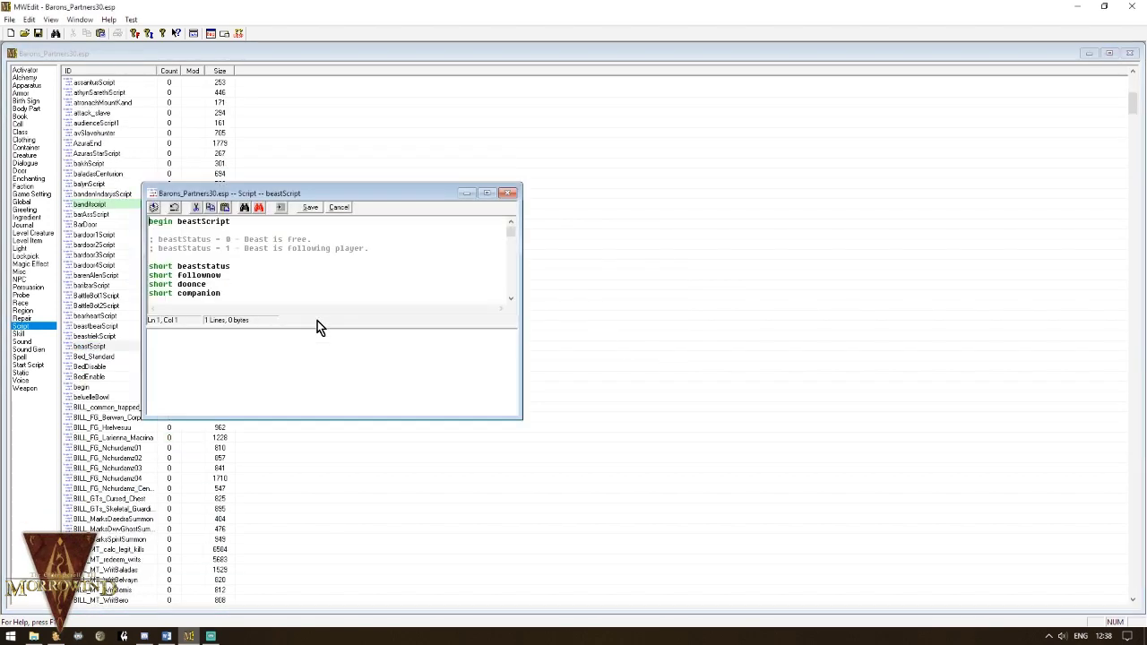
click(487, 193)
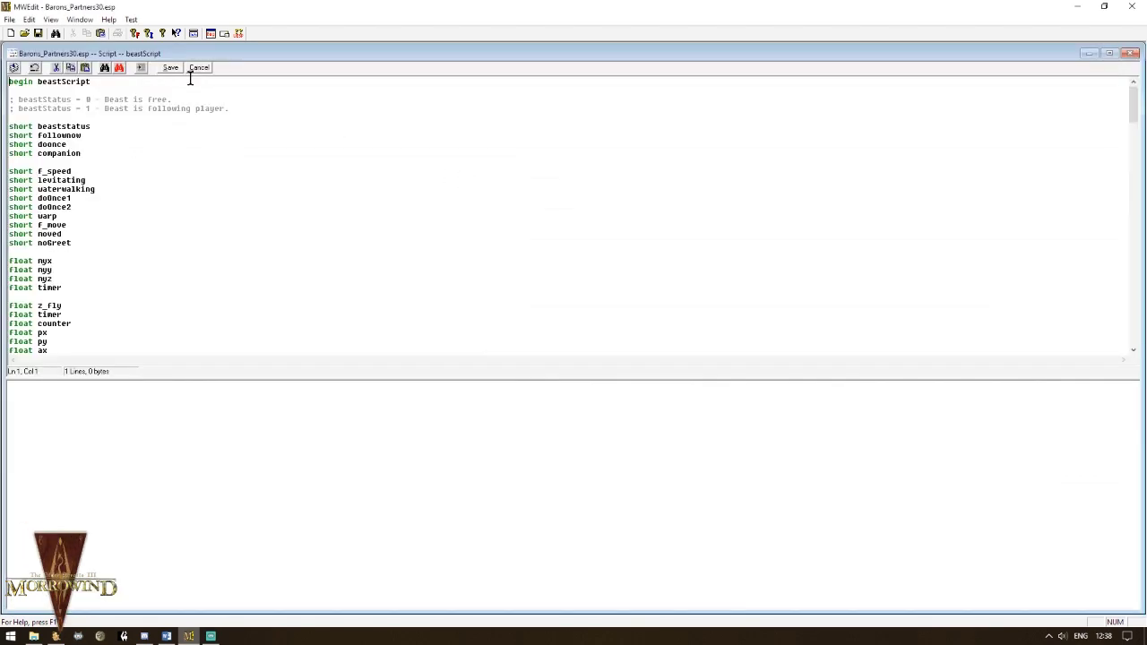
click(141, 69)
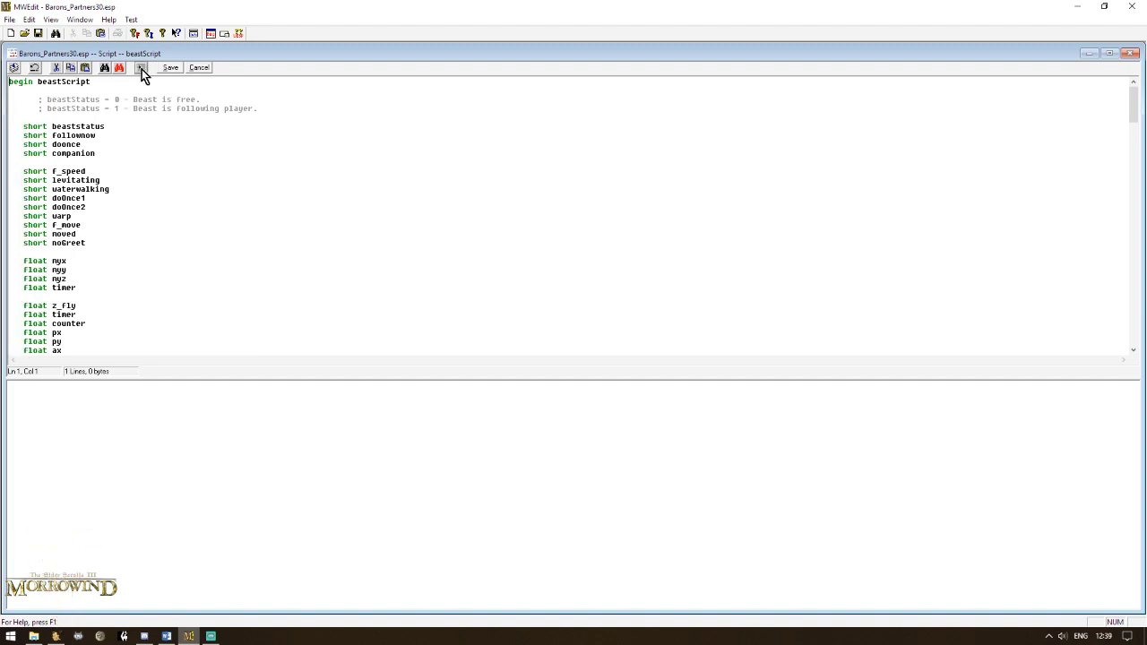
click(14, 68)
click(652, 354)
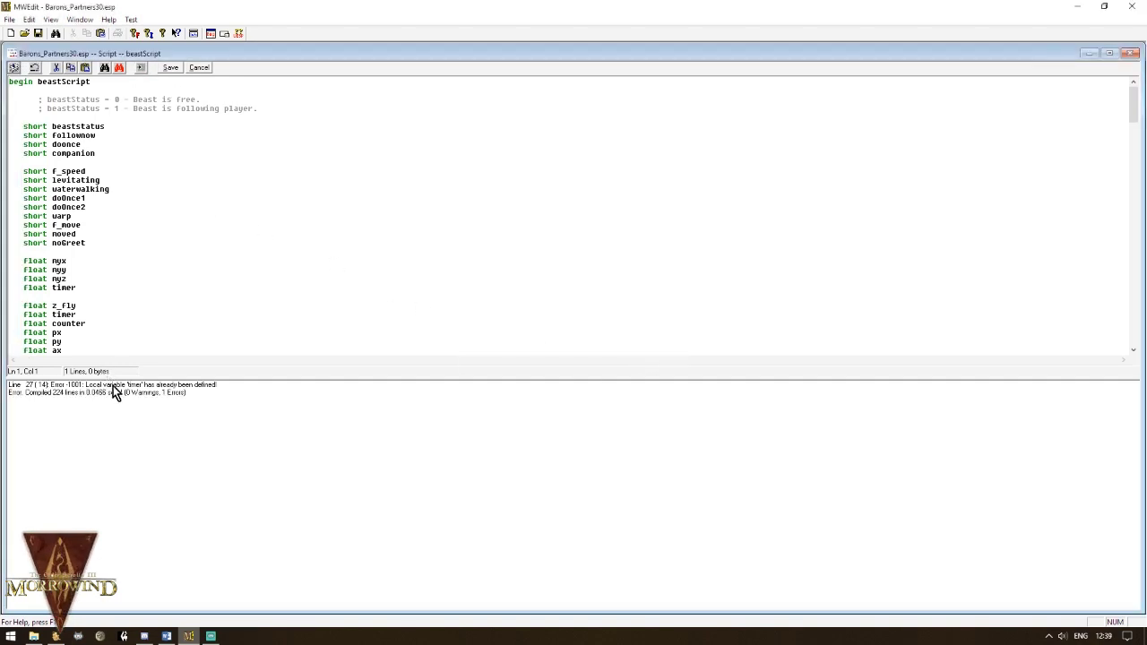
Step: Delete the duplicate "float timer" declaration between z_fly and counter in beastScript and recompile the script
double_click(112, 385)
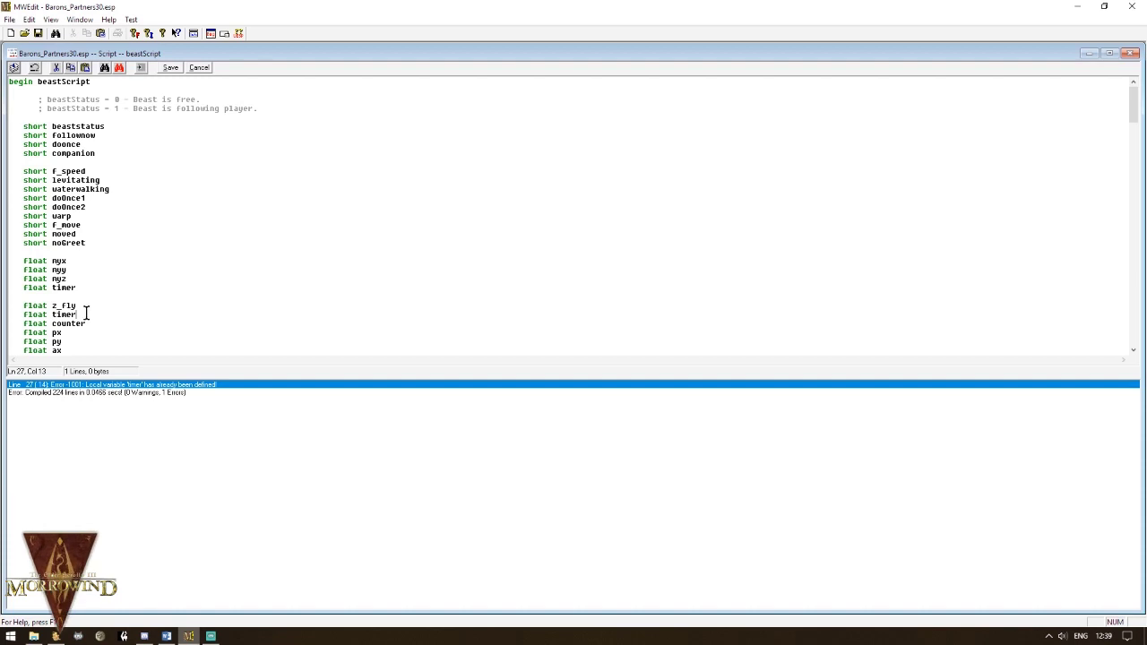
drag(87, 313, 3, 314)
key(Delete)
key(Delete)
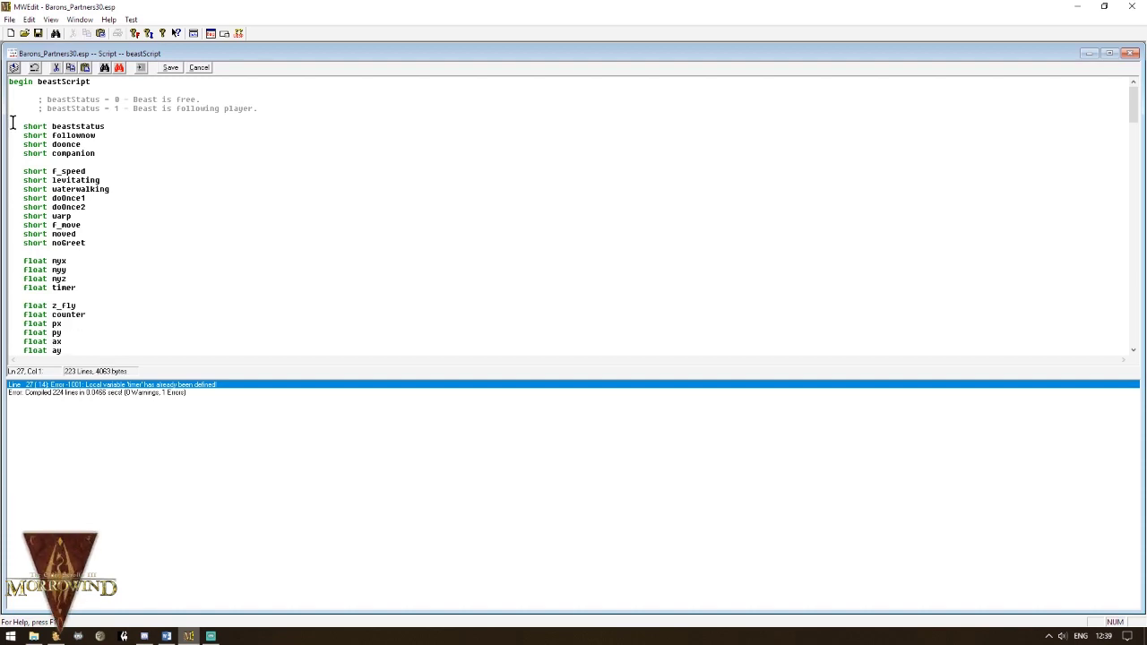
click(13, 67)
click(657, 356)
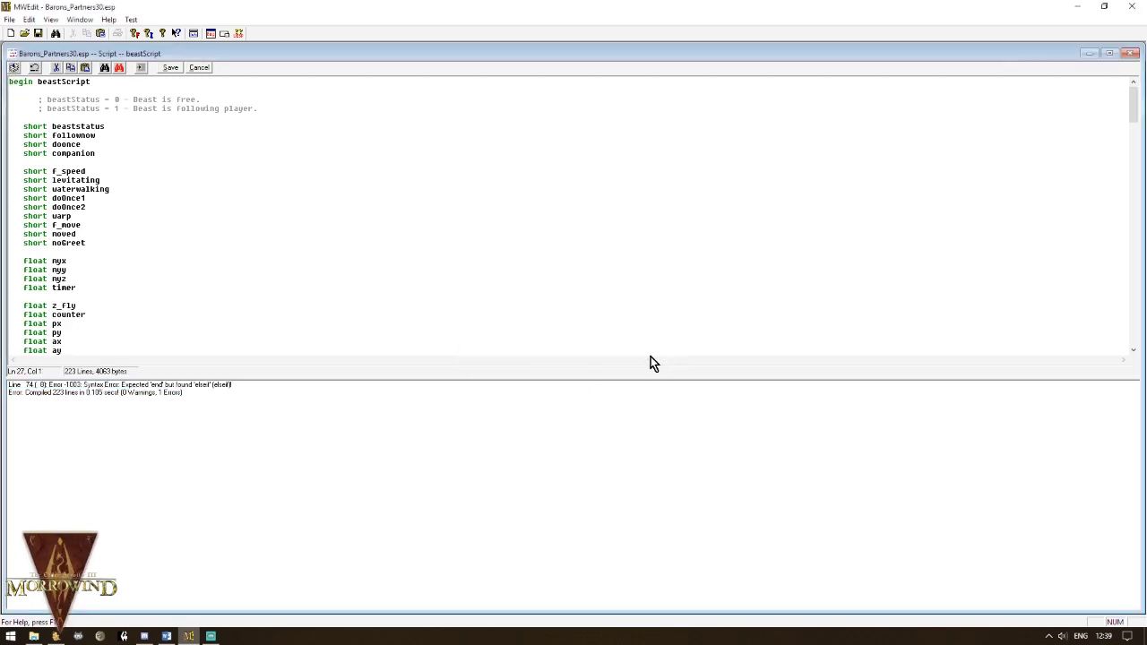
Step: Remove the extra endif directly above the "elseif ( GetCurrentAIPackage != 3 )" line in the FOLLOW MODE section
double_click(169, 385)
scroll(137, 270, down, 3)
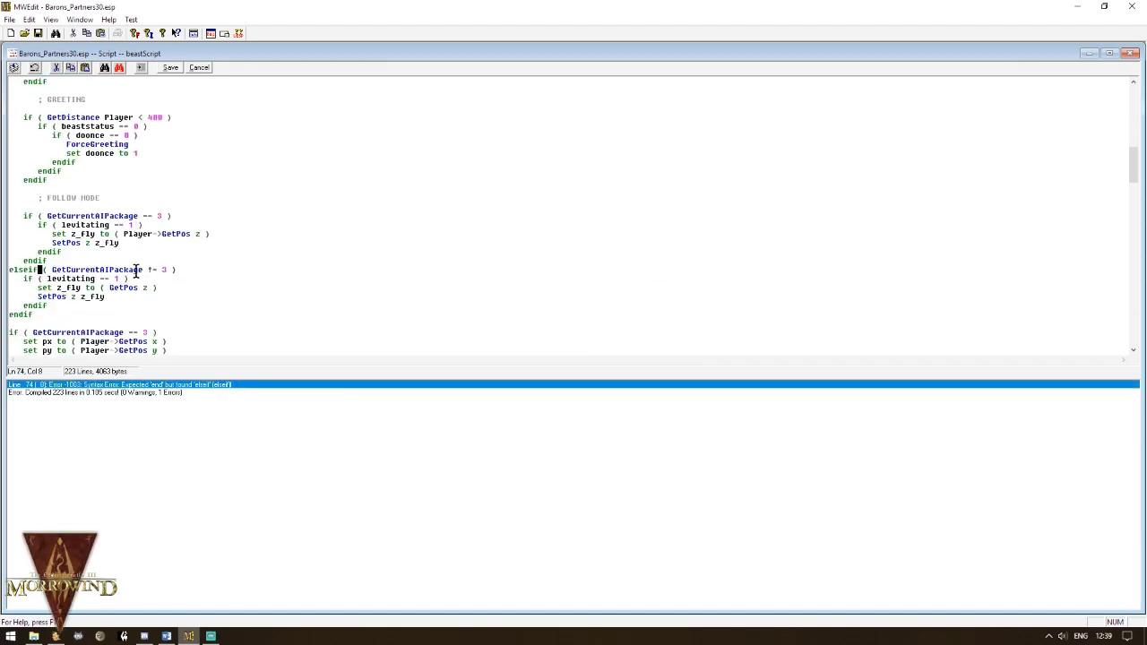
click(24, 216)
key(shift+Home)
key(BackSpace)
key(Delete)
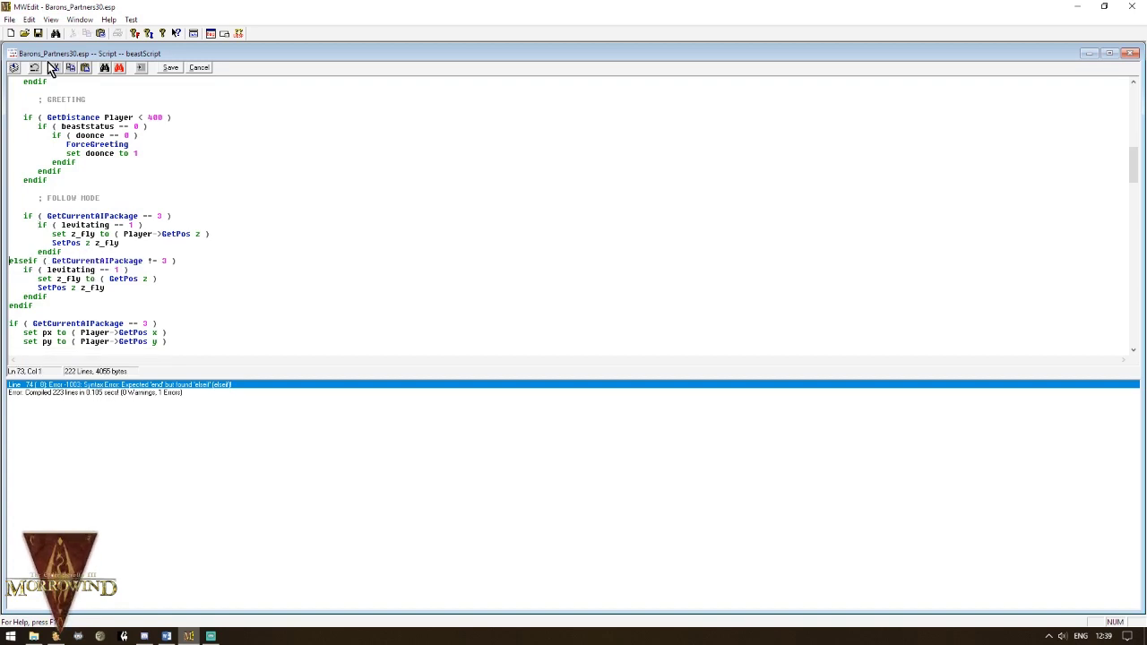
Step: Reformat the indentation of beastScript and recompile it
click(140, 68)
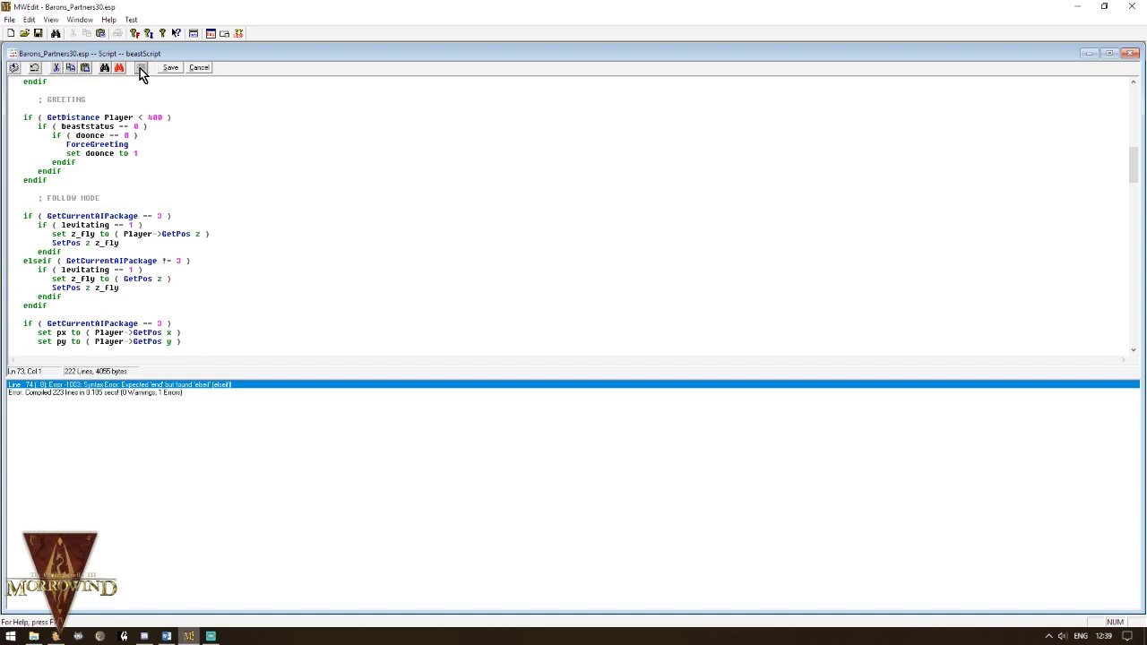
click(14, 69)
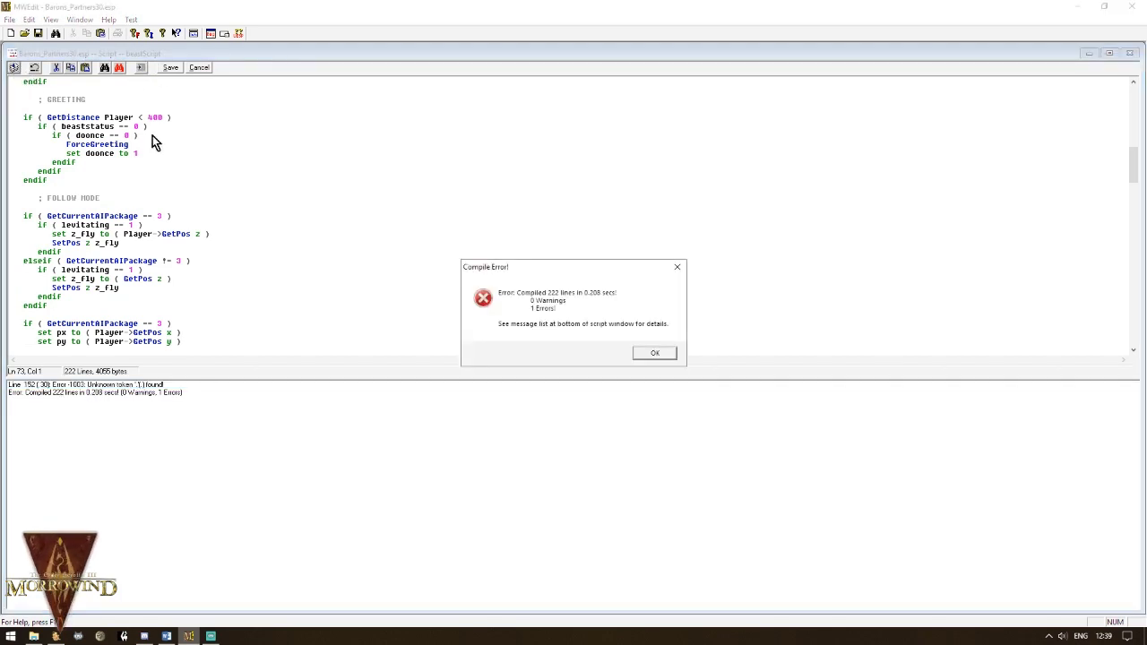
click(645, 351)
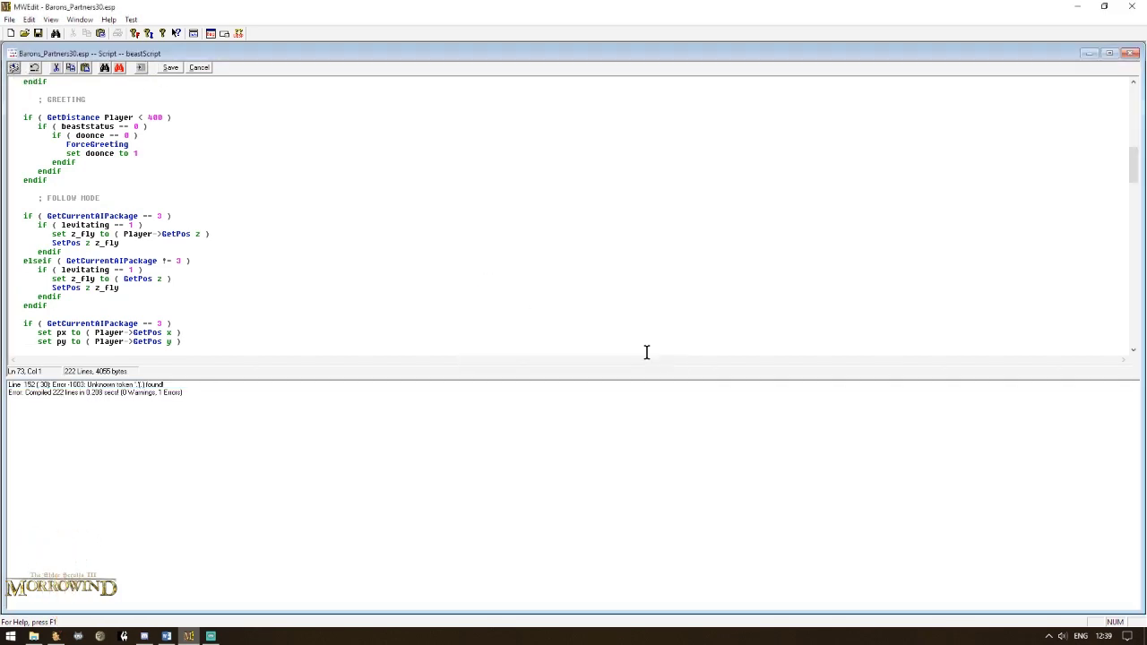
Step: Change .3 to 0.3 in both GetHealthGetRatio conditions of beastScript, then recompile and save the script
double_click(137, 386)
scroll(166, 305, down, 3)
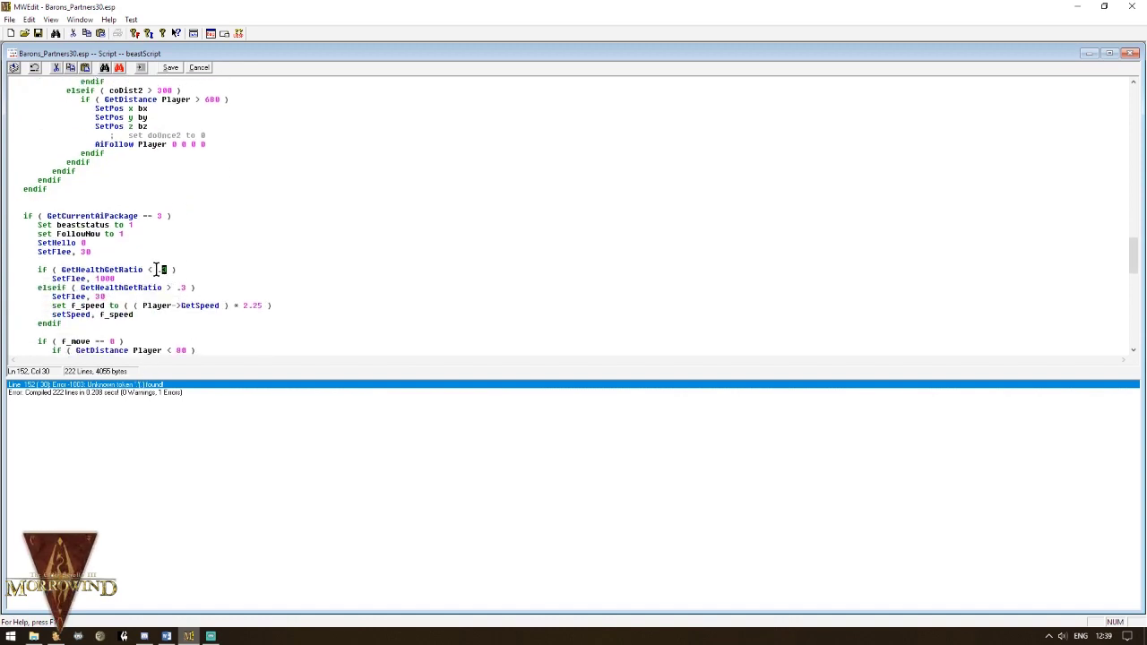
click(156, 269)
text(0)
text(0)
click(13, 68)
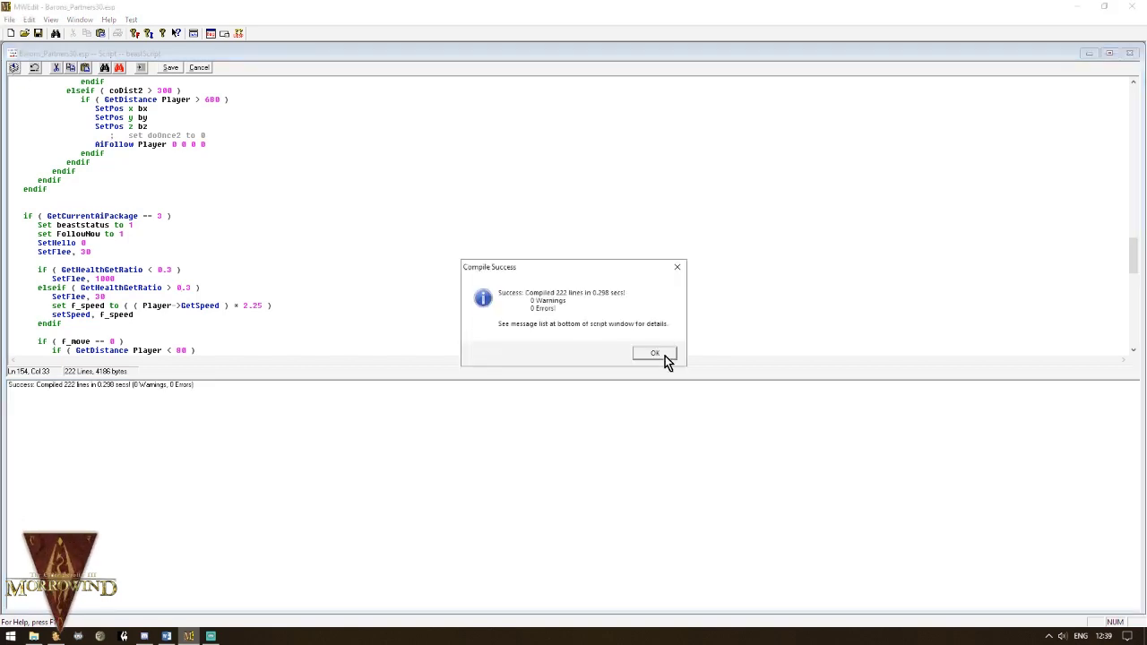
click(653, 354)
click(170, 68)
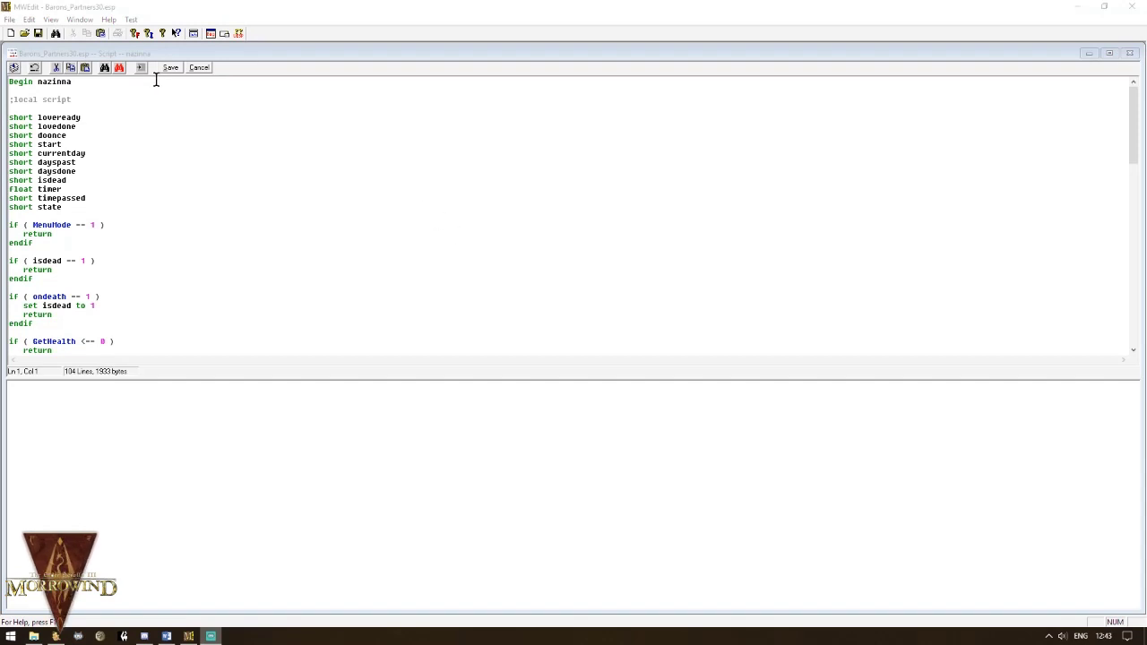
Step: Reformat the nazinna script's indentation, compile it and go to the line flagged with the error
click(141, 68)
click(13, 68)
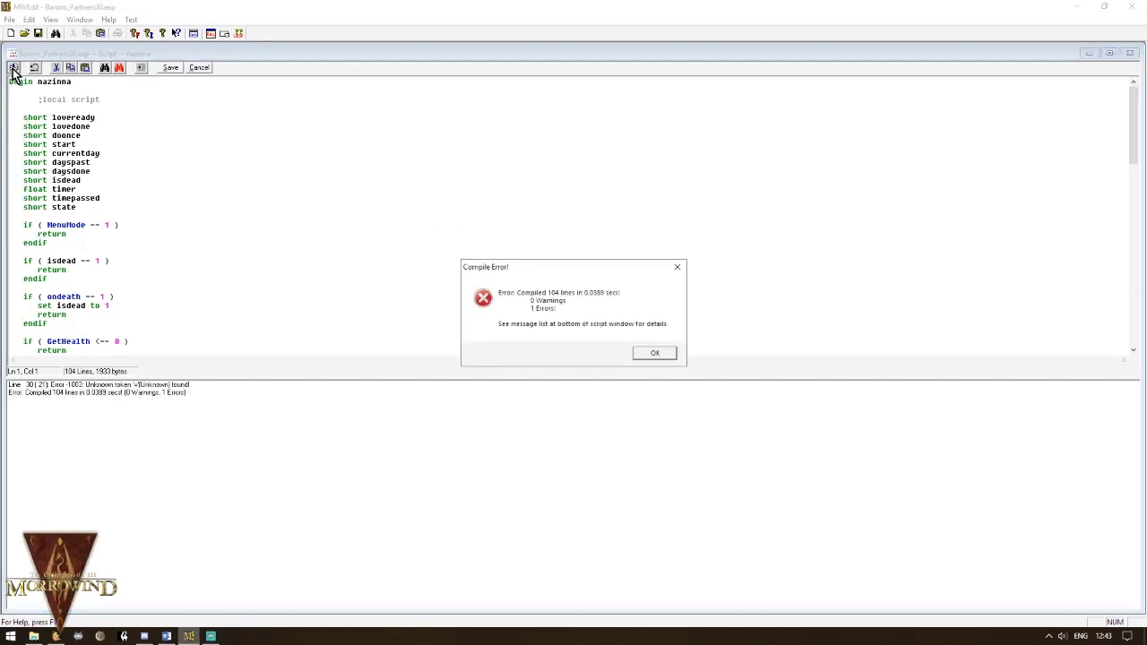
click(654, 354)
double_click(172, 387)
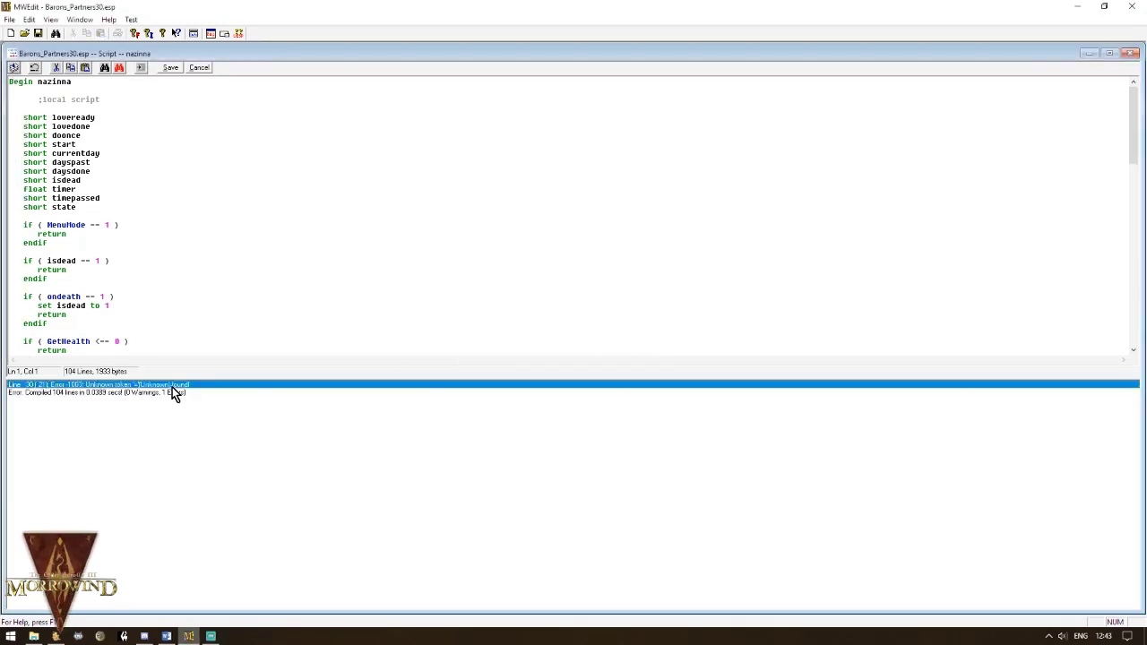
Step: Correct the comparison operator in nazinna's GetHealth condition to <= and recompile the script
click(117, 323)
click(114, 342)
key(BackSpace)
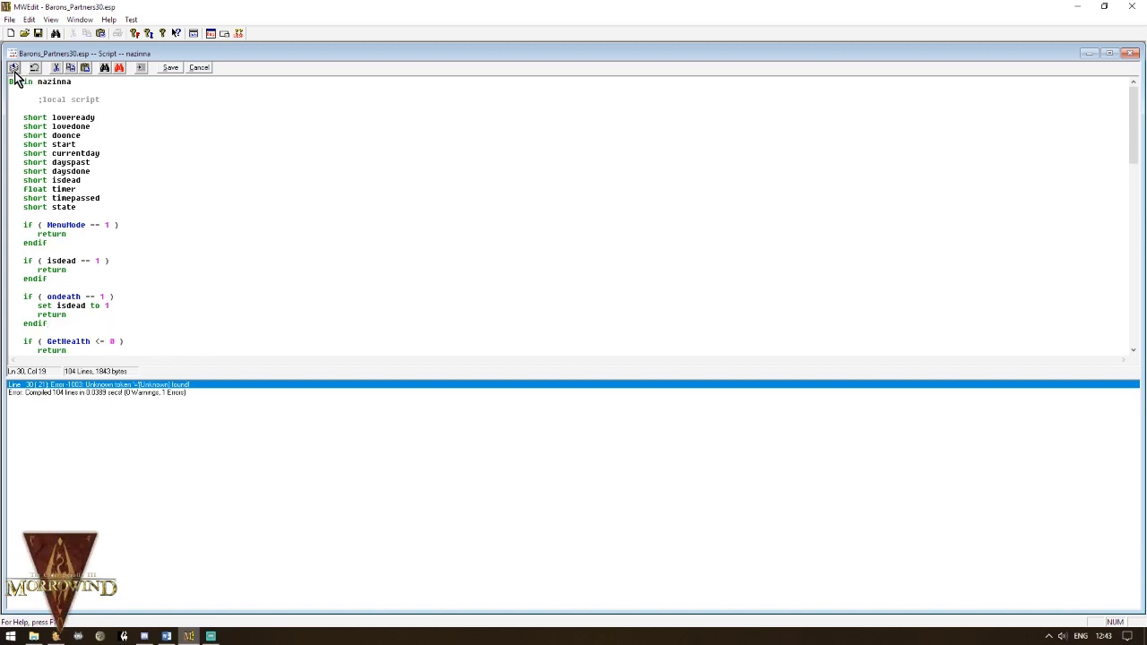
click(14, 68)
click(657, 353)
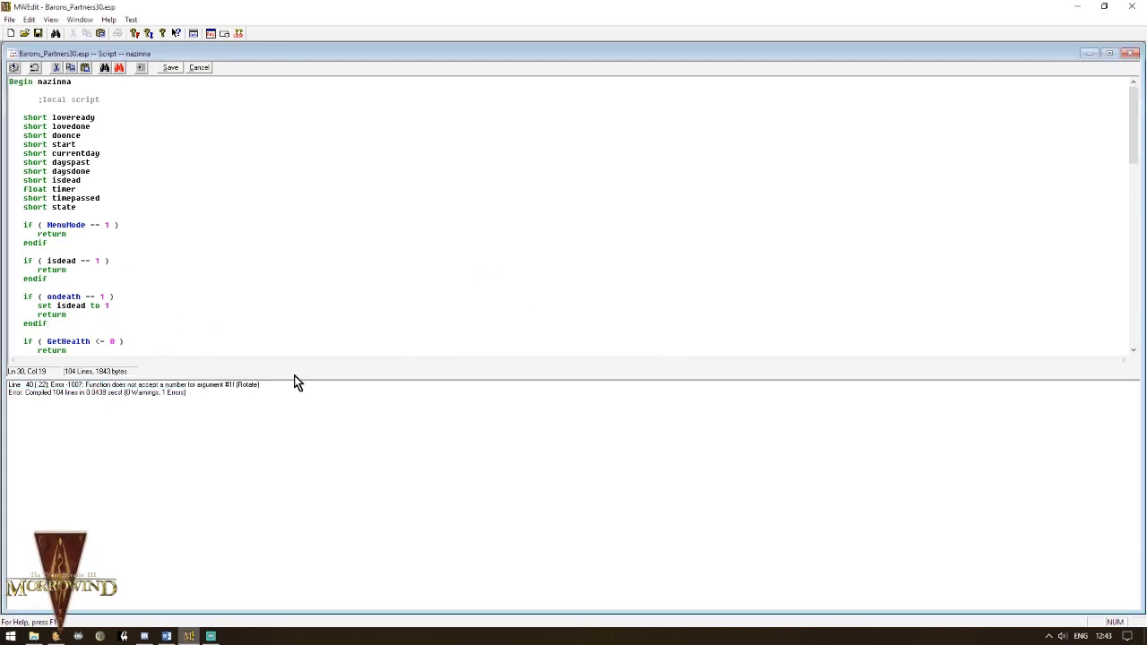
Step: Go to the flagged Player->Rotate line in nazinna, replace its first argument with x and recompile the script
double_click(200, 385)
scroll(166, 324, down, 2)
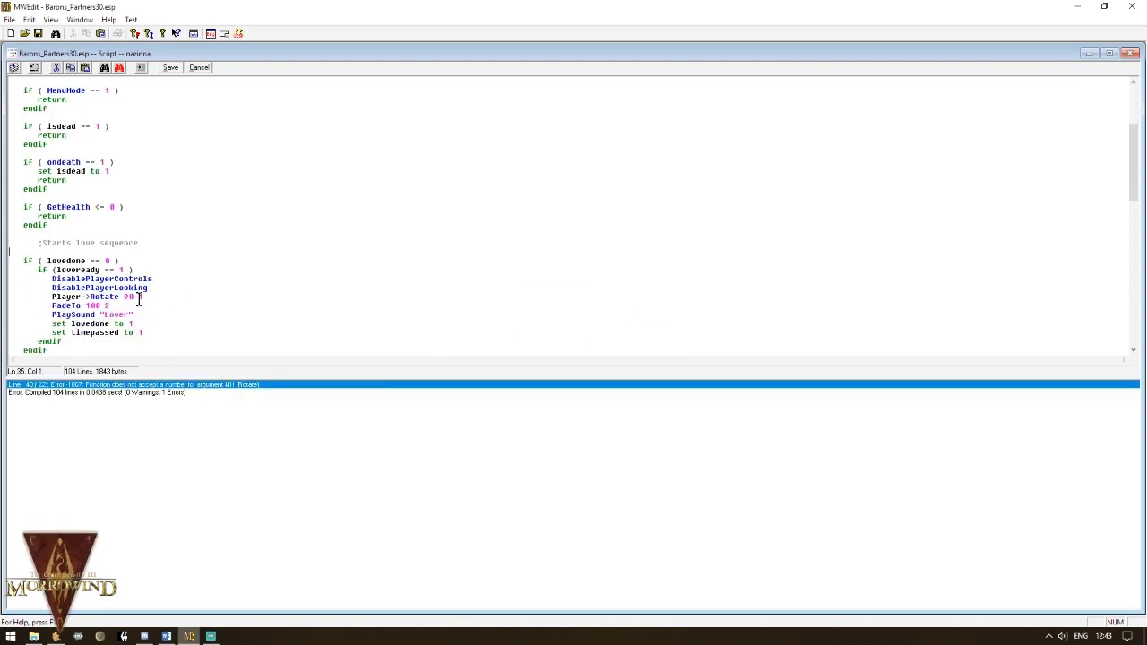
double_click(130, 297)
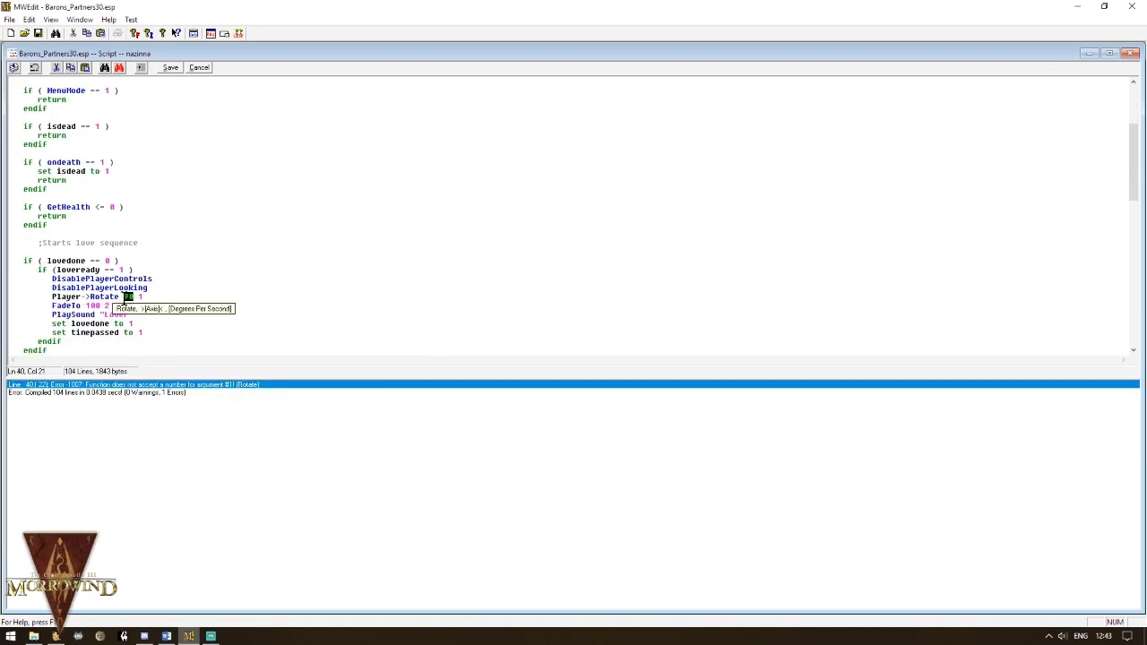
text(x)
click(17, 70)
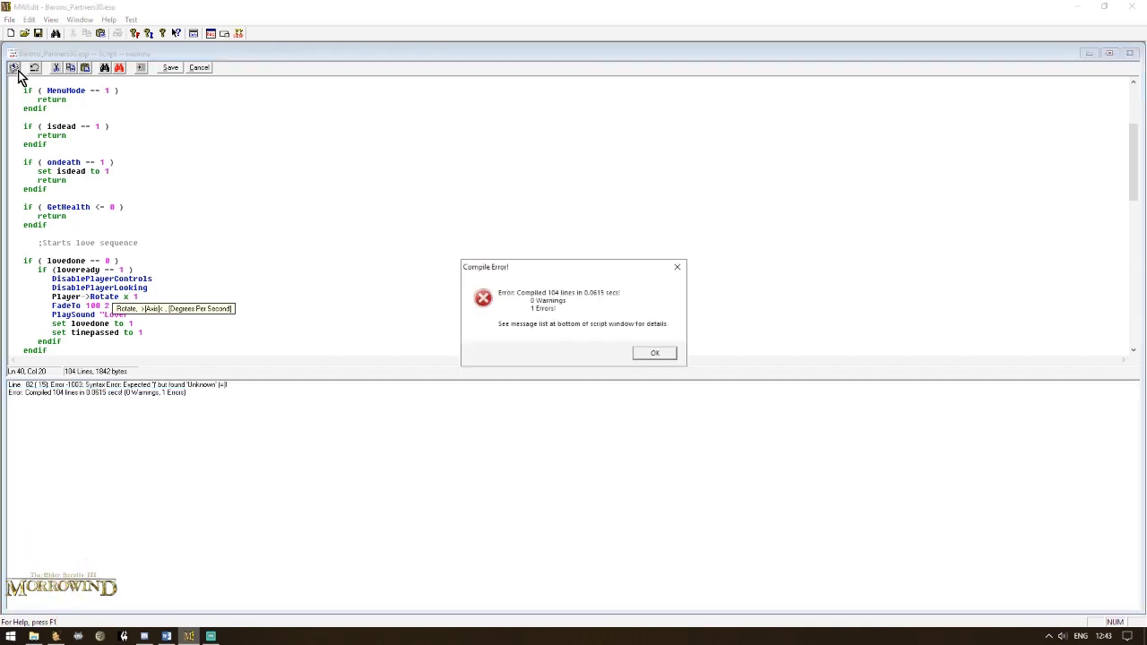
click(654, 354)
Step: Correct the flagged day counter setup condition in nazinna to start == 1 and recompile the script
double_click(177, 386)
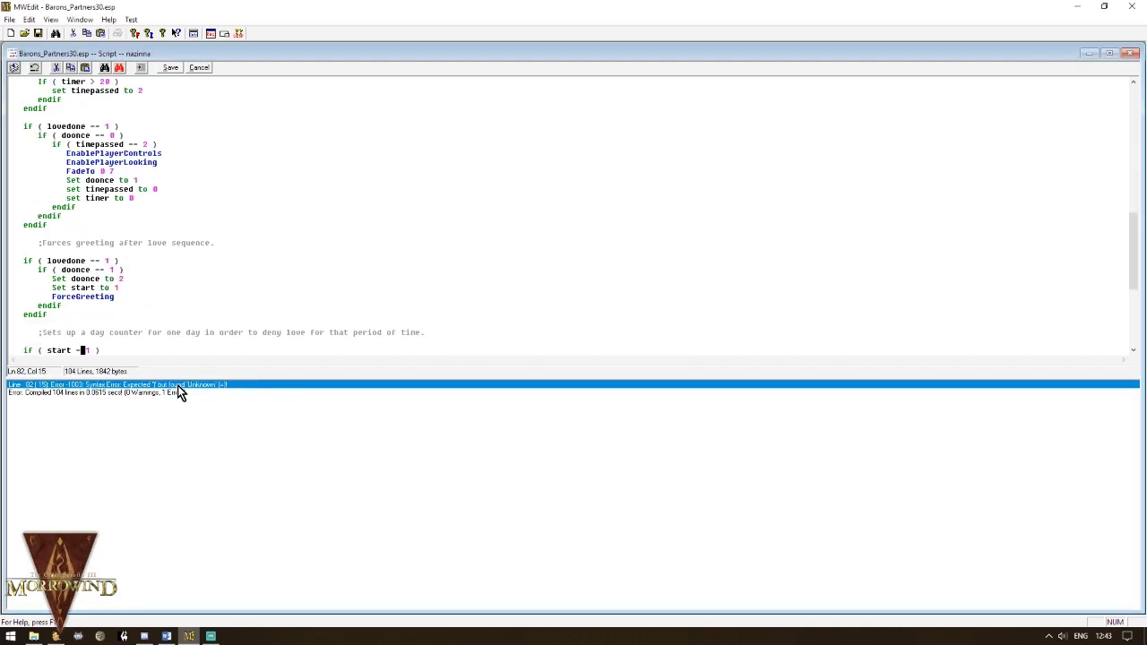
scroll(165, 297, down, 1)
scroll(165, 298, down, 3)
click(116, 262)
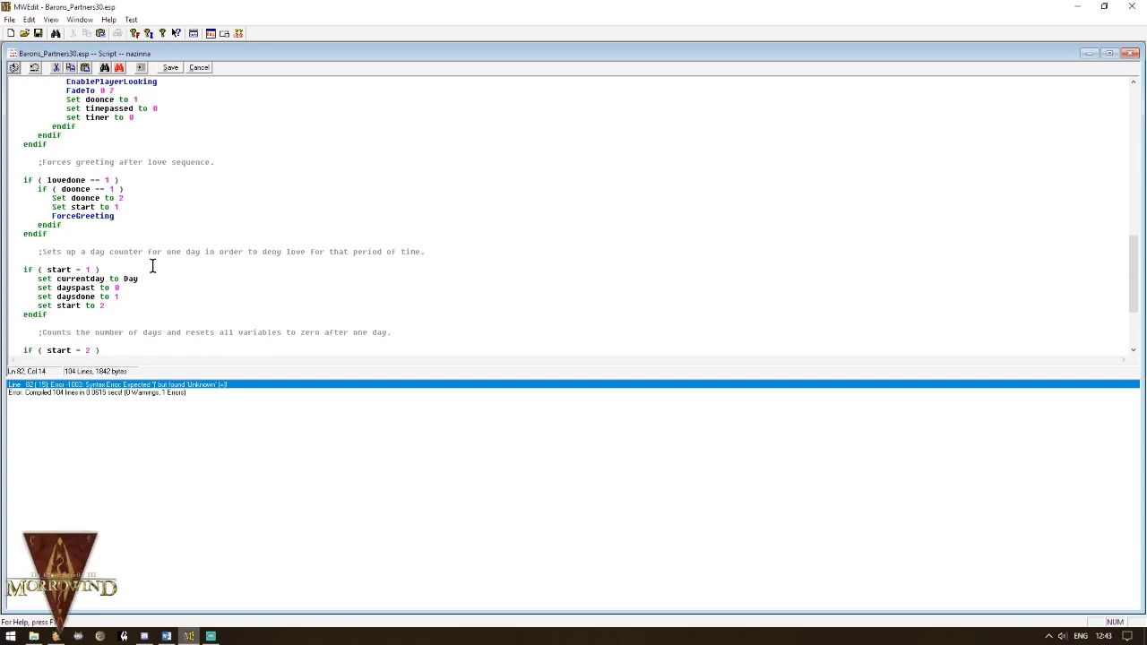
text(=)
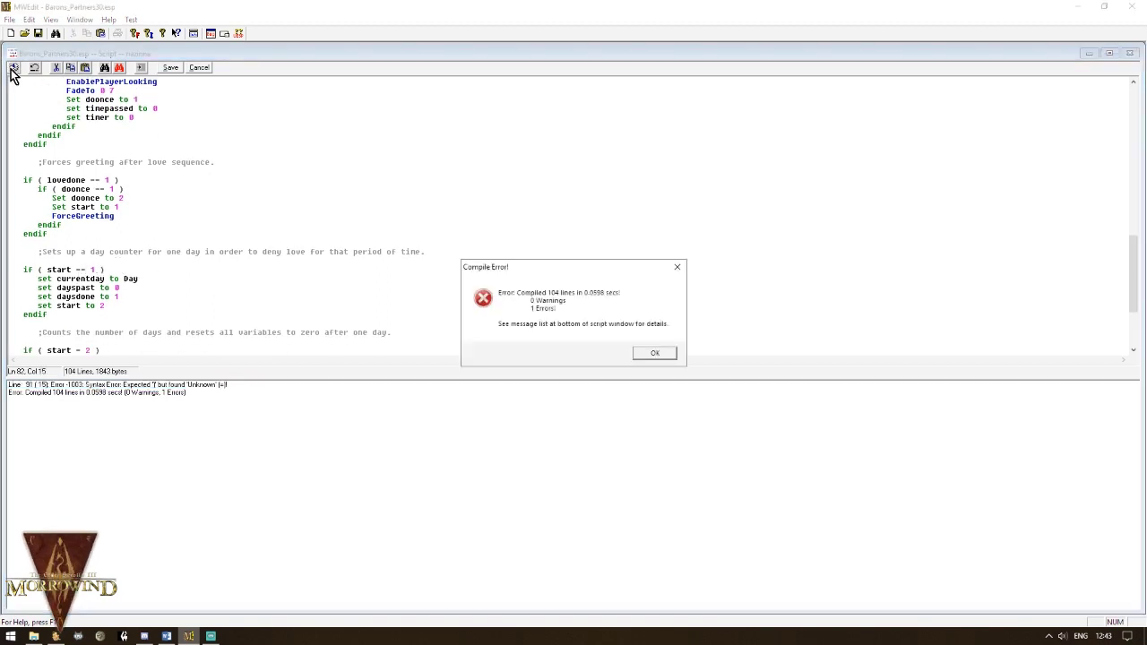
click(643, 352)
Step: Correct the condition below the day-counting comment to start == 2, then recompile and save nazinna
click(192, 388)
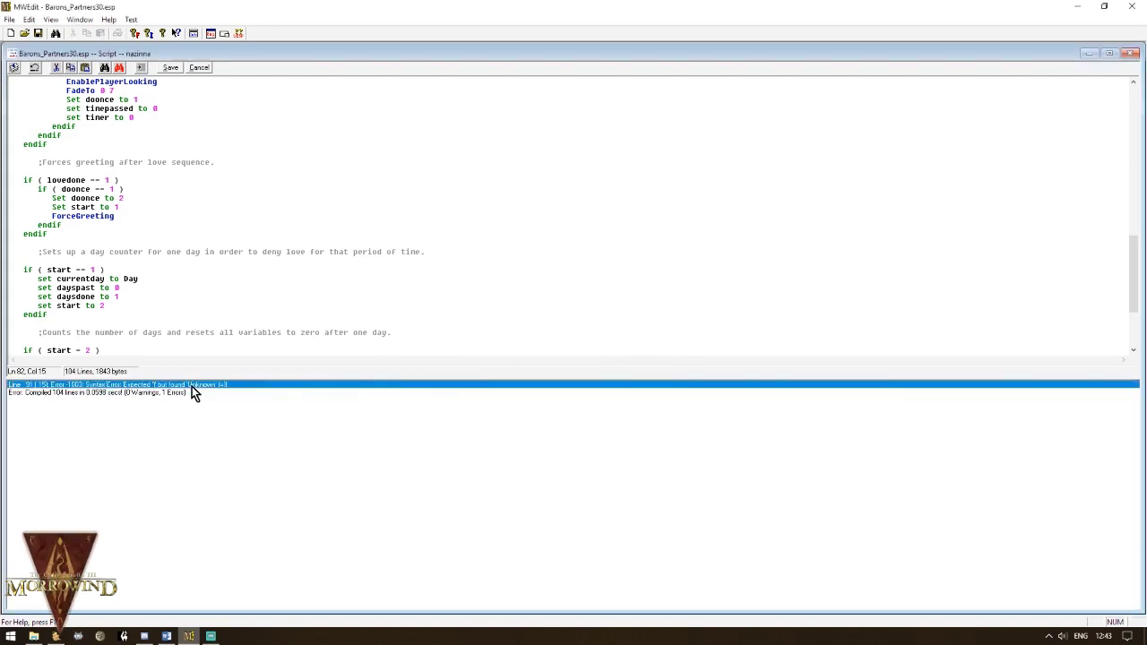
double_click(192, 387)
scroll(133, 299, down, 3)
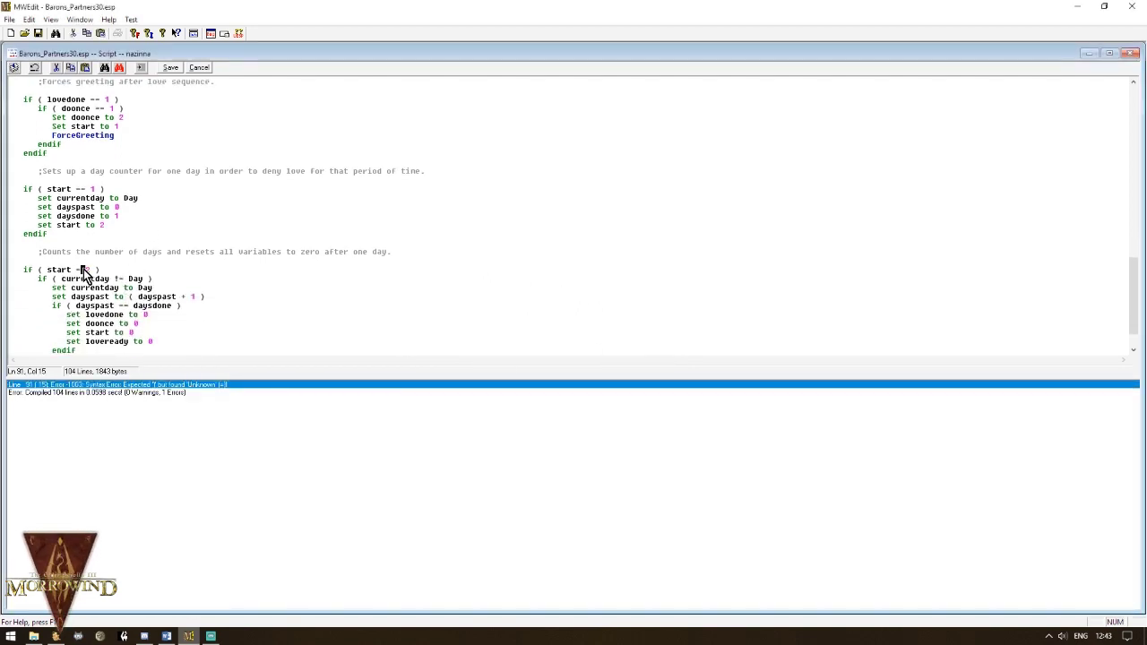
text(=)
click(13, 68)
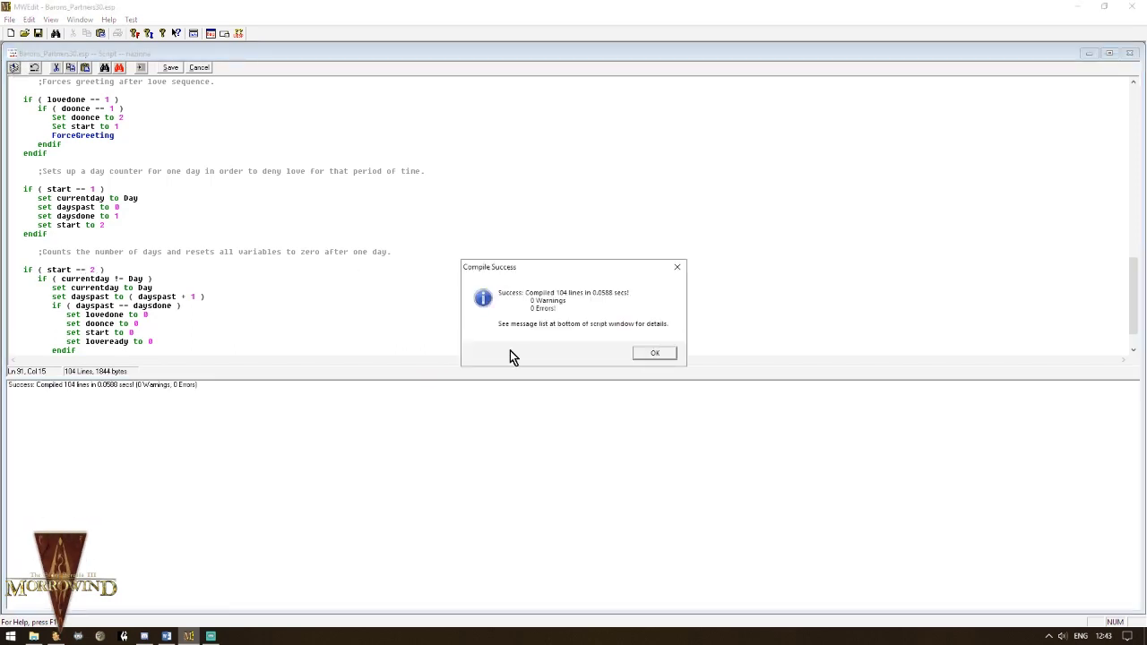
click(652, 352)
click(170, 68)
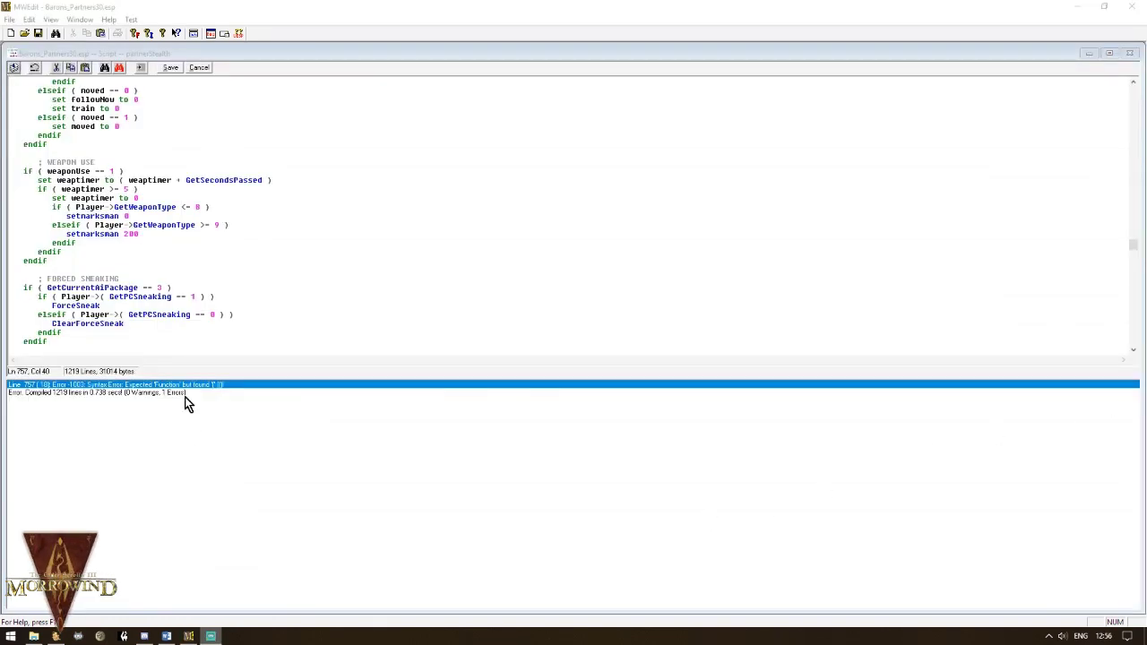
Step: Remove the extra parentheses around both GetPCSneaking comparisons in partnerStealth's FORCED SNEAKING section
click(115, 315)
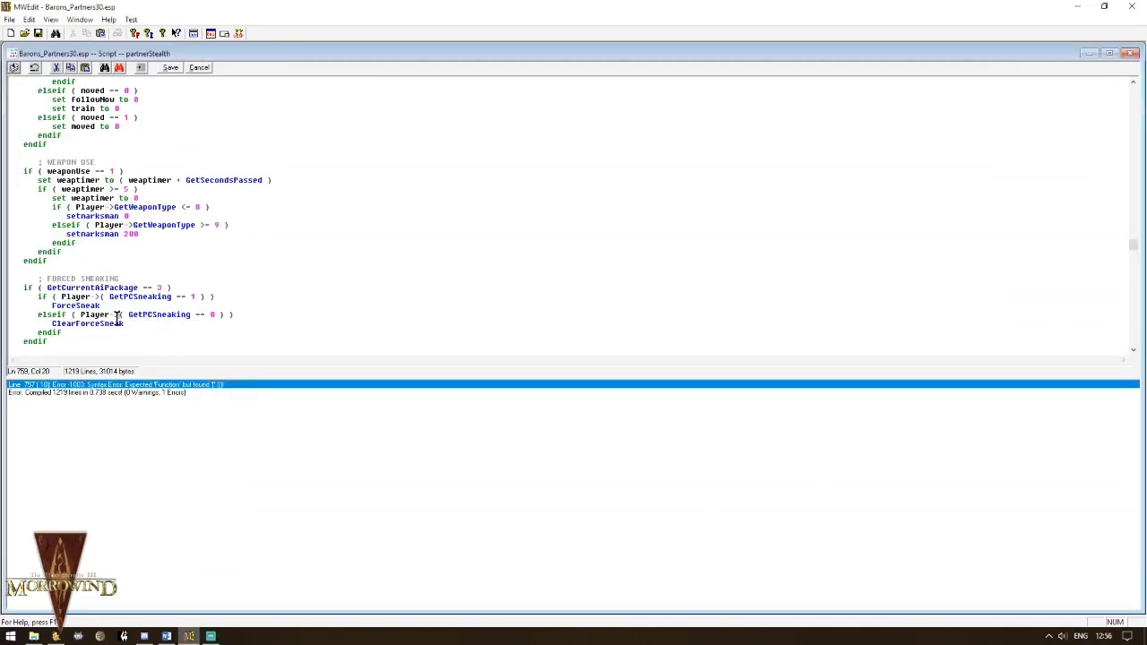
click(210, 297)
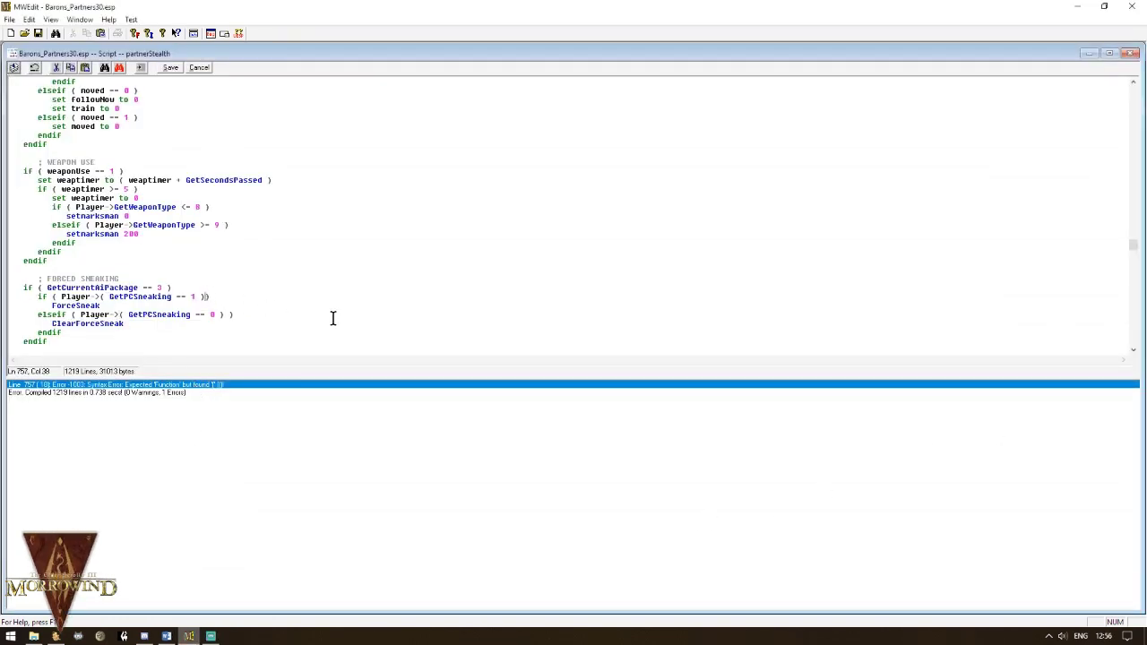
key(BackSpace)
click(110, 297)
key(BackSpace)
key(BackSpace)
click(227, 312)
key(BackSpace)
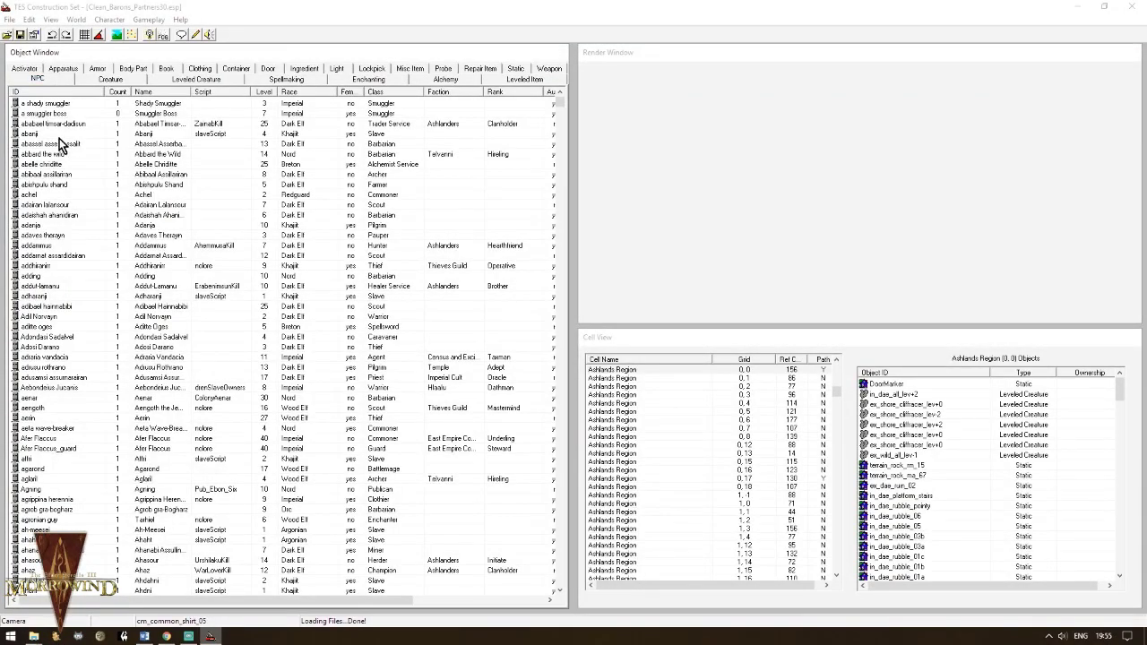
Step: In TES Construction Set, create a new NPC with the ID aa_MyComp and fill in the character's name
right_click(59, 141)
click(79, 145)
text(aa)
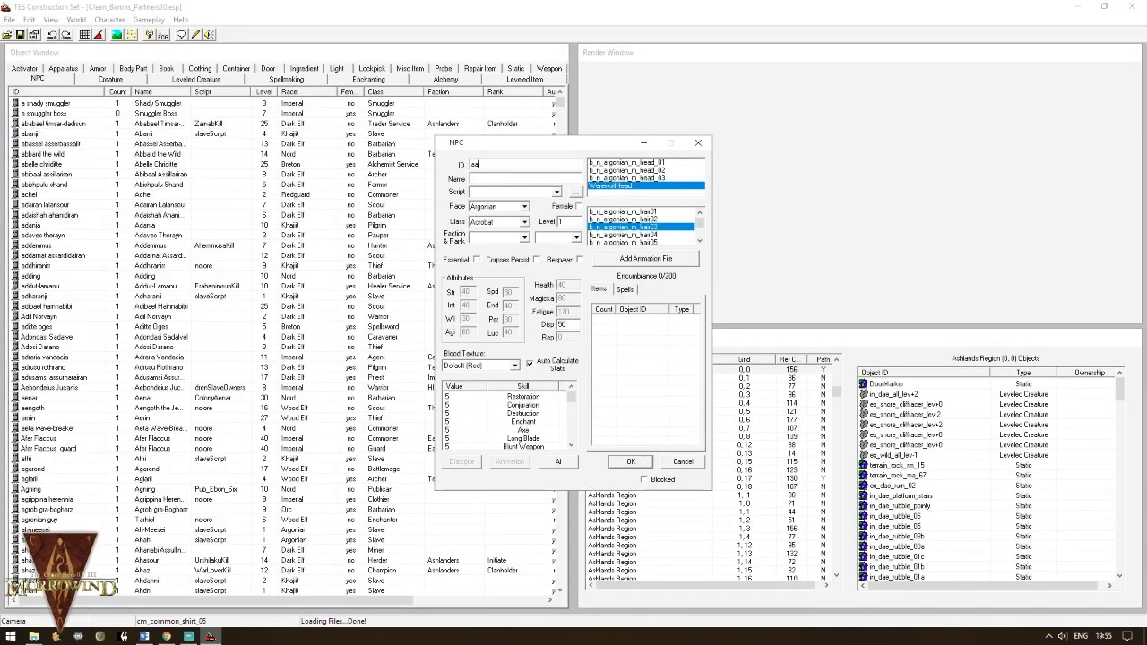
text(_Mol)
click(473, 180)
text(George)
Step: Set the new NPC's race to Breton and class to Noble
click(503, 207)
click(485, 226)
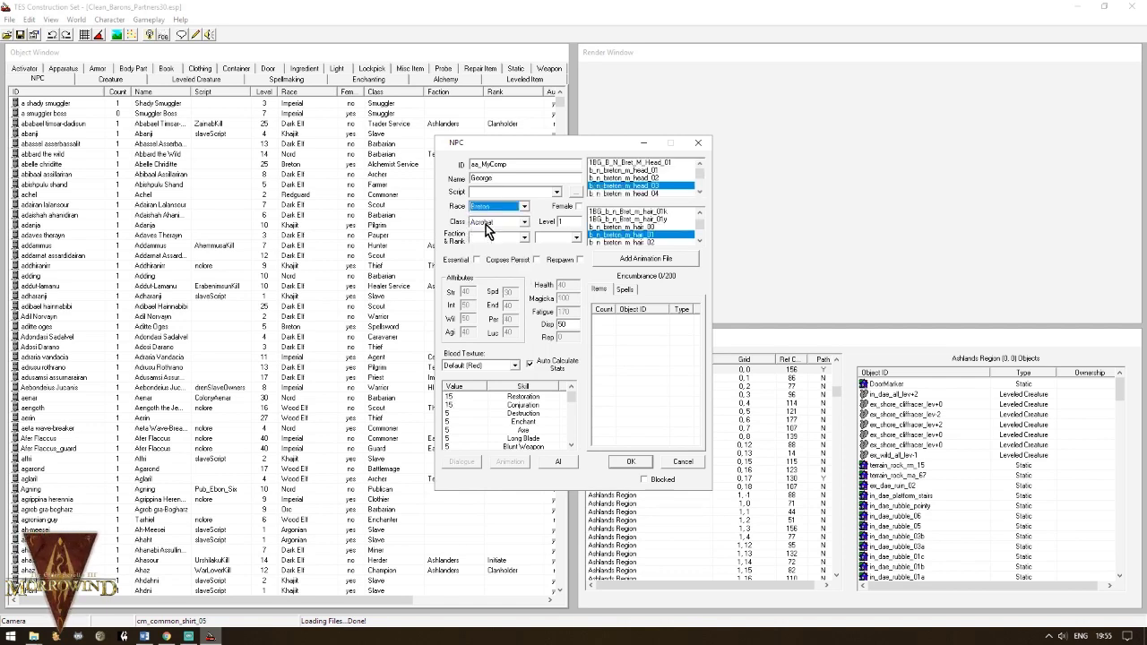
click(486, 224)
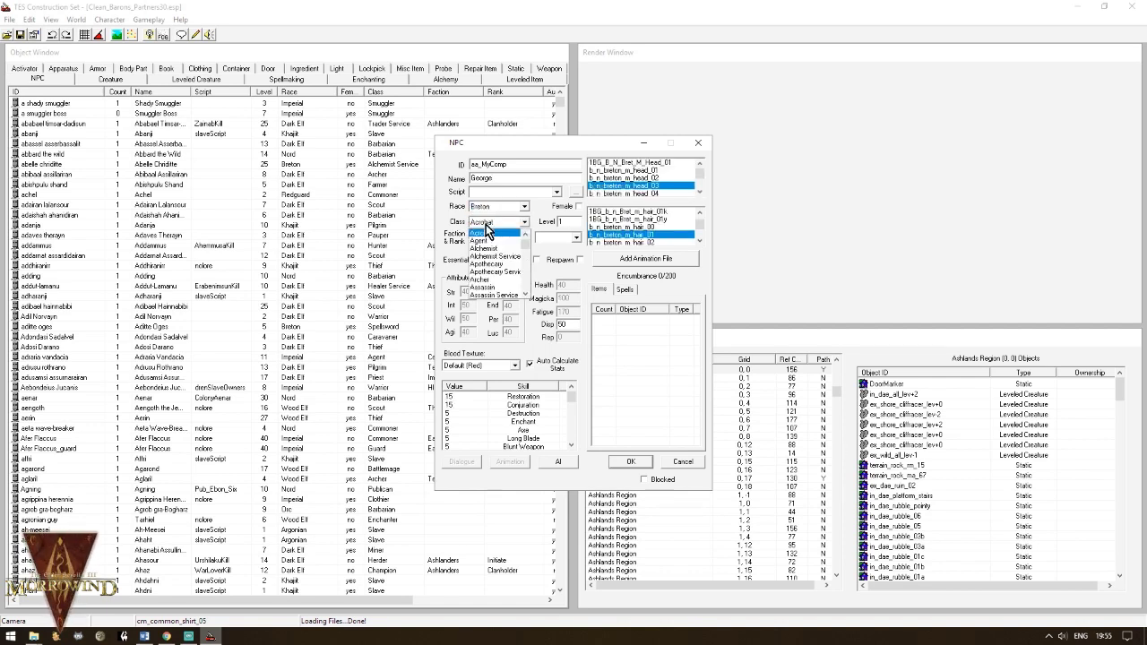
text(no)
key(Return)
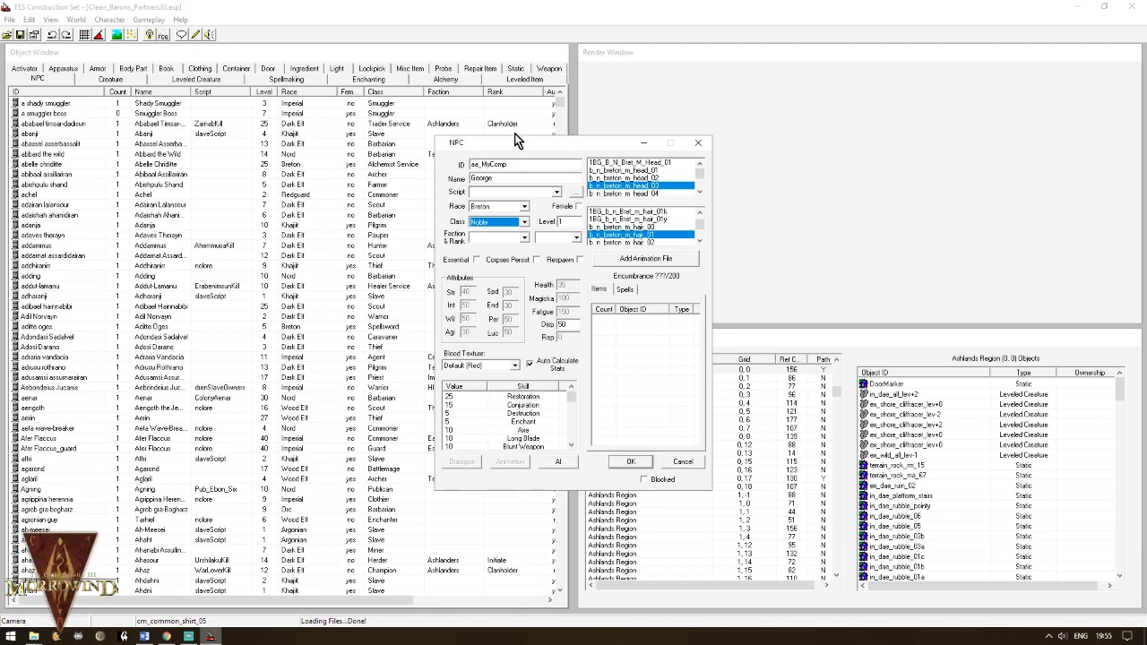
Step: Add the regular steel boots, cuirass, both gauntlets, greaves, helm, both pauldrons and steel_shield to the NPC's items
drag(512, 141, 651, 20)
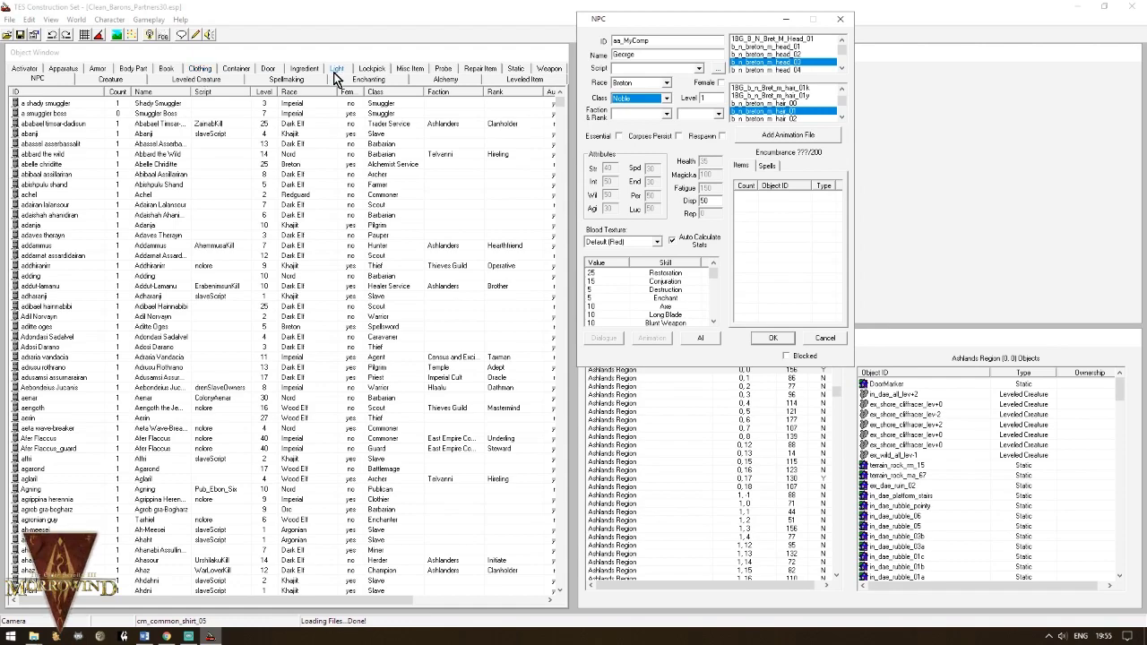
click(100, 69)
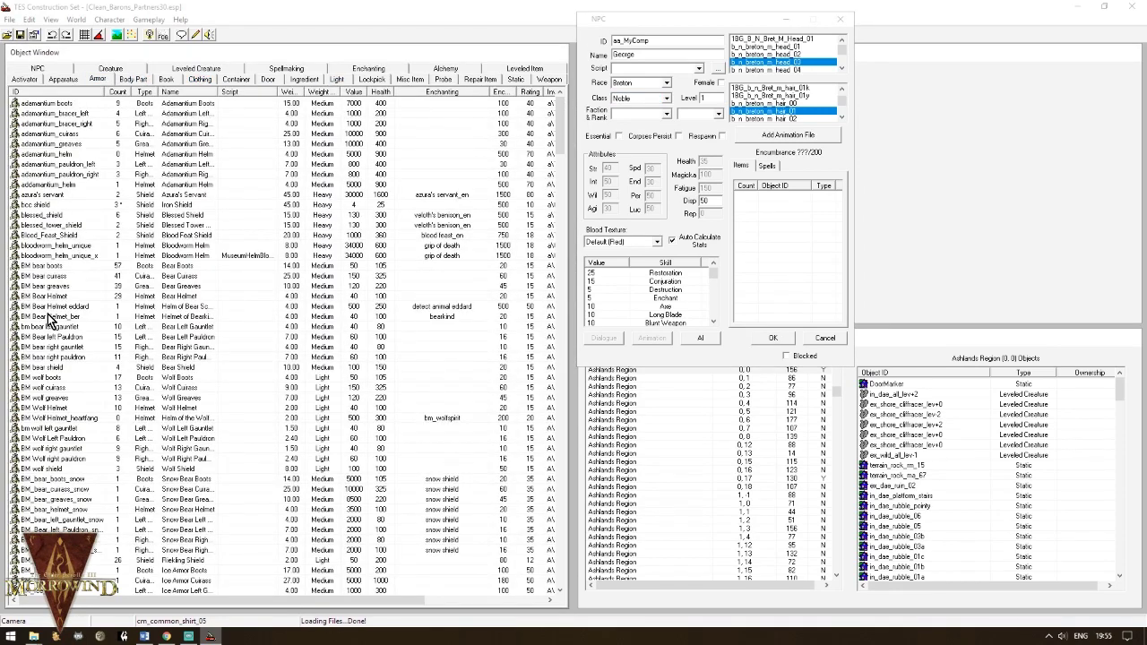
click(50, 316)
text(steel)
scroll(49, 318, down, 1)
scroll(51, 318, down, 14)
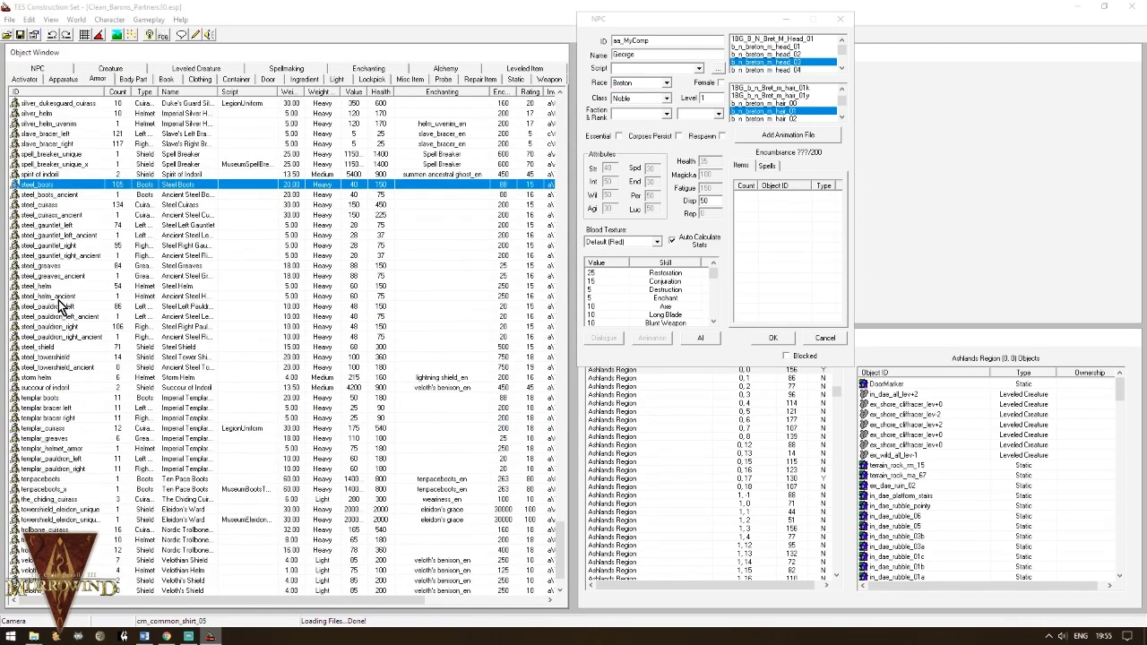
ctrl+click(41, 153)
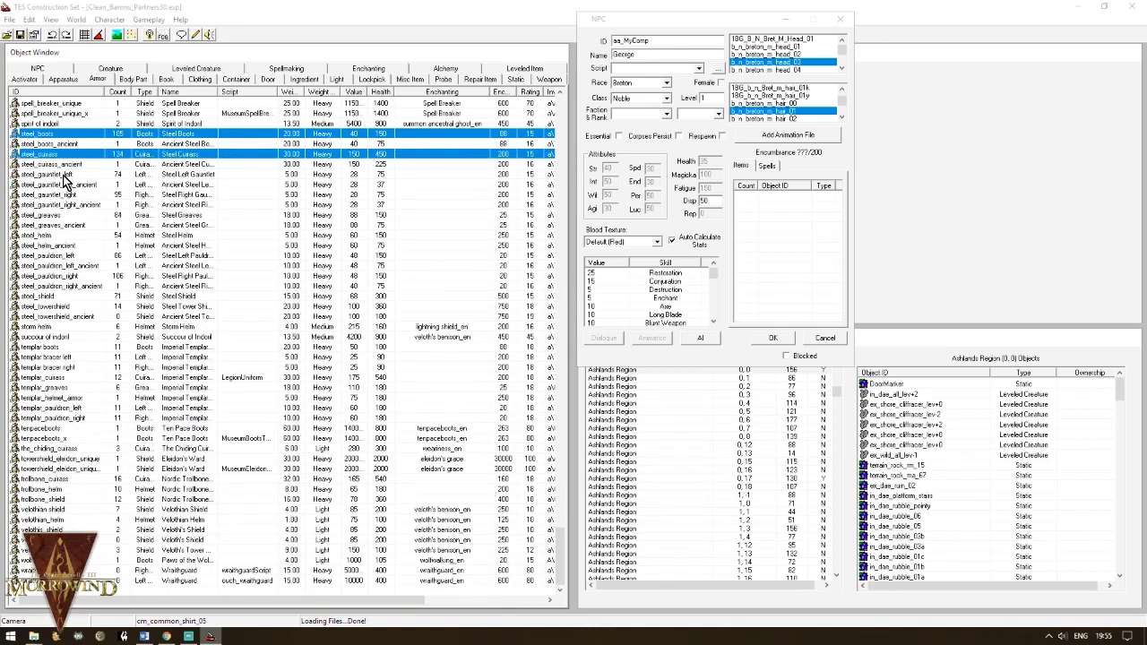
ctrl+click(65, 174)
ctrl+click(62, 195)
ctrl+click(55, 215)
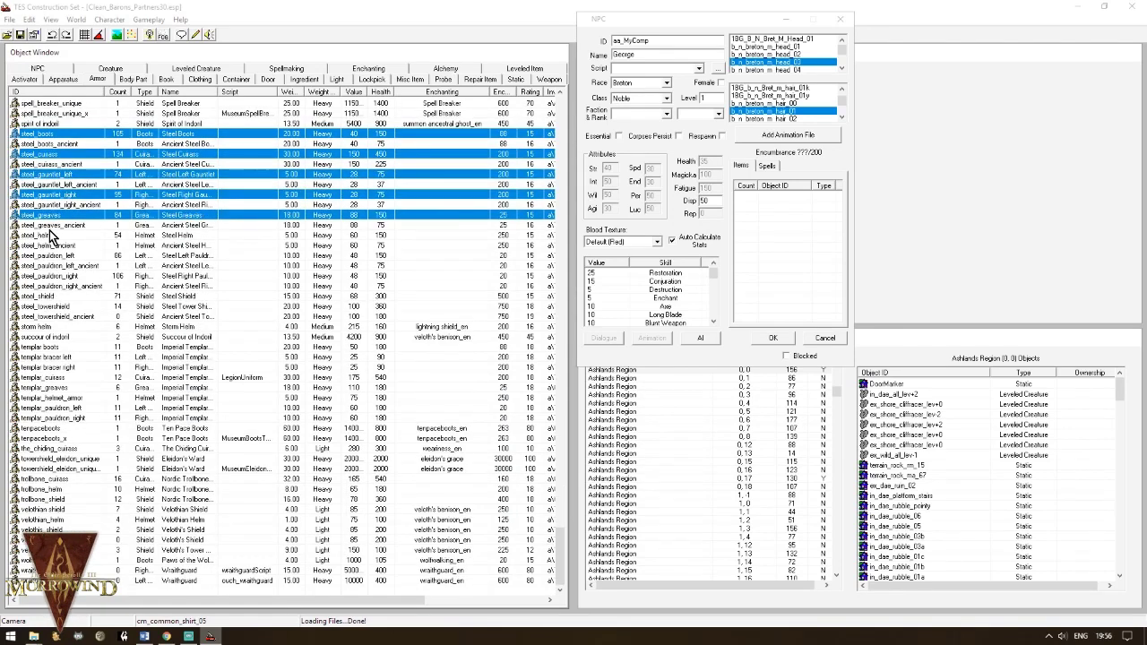
ctrl+click(54, 235)
ctrl+click(67, 257)
ctrl+click(57, 276)
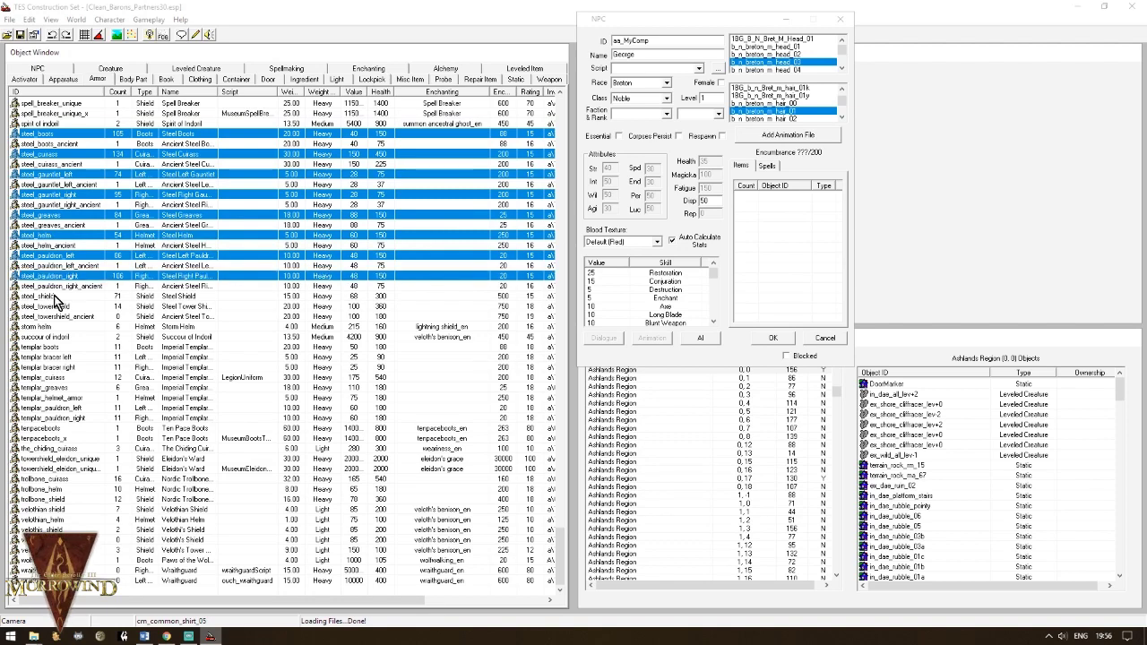
ctrl+click(54, 297)
ctrl+click(73, 307)
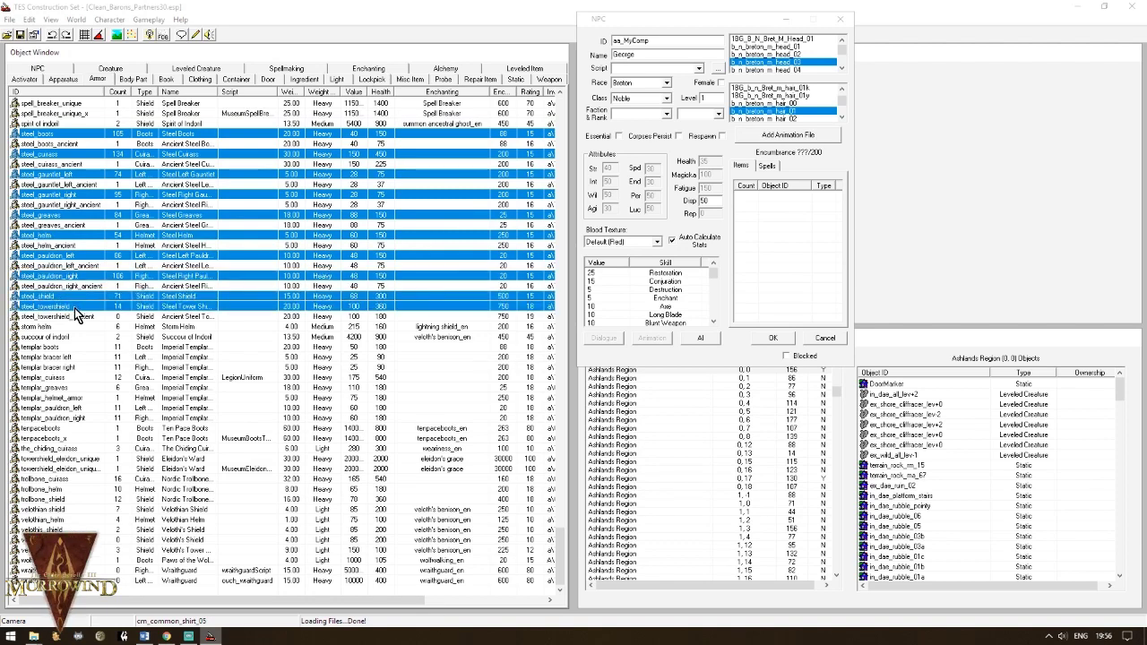
mouse_move(77, 303)
ctrl+mouse_down()
mouse_move(77, 599)
mouse_move(77, 296)
ctrl+mouse_up()
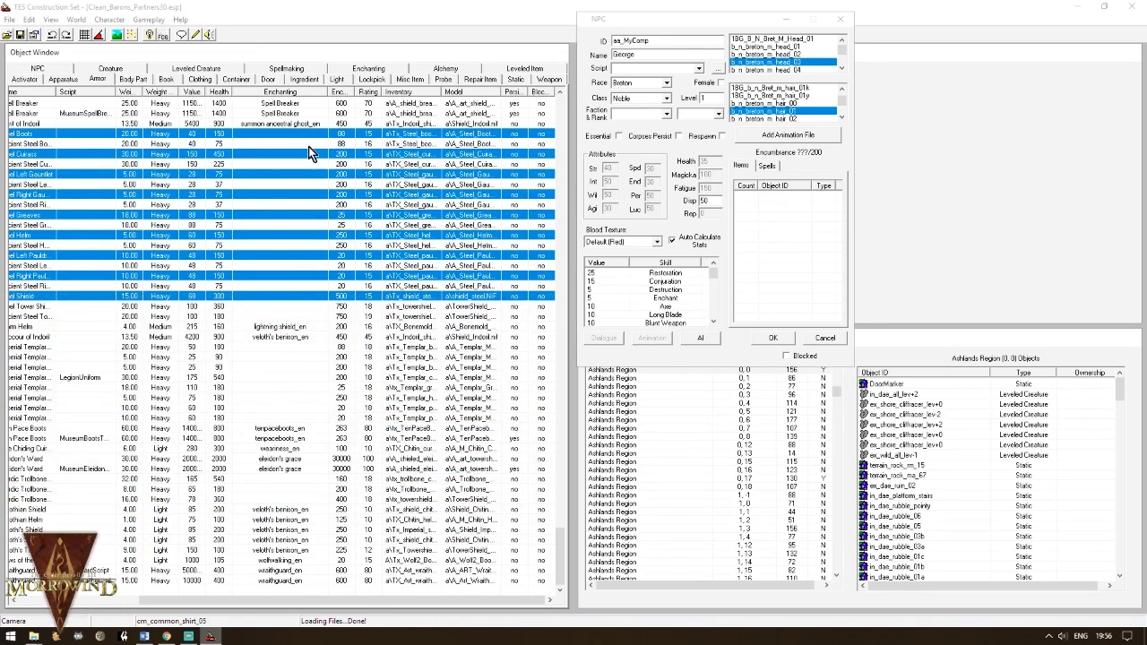
drag(318, 133, 792, 261)
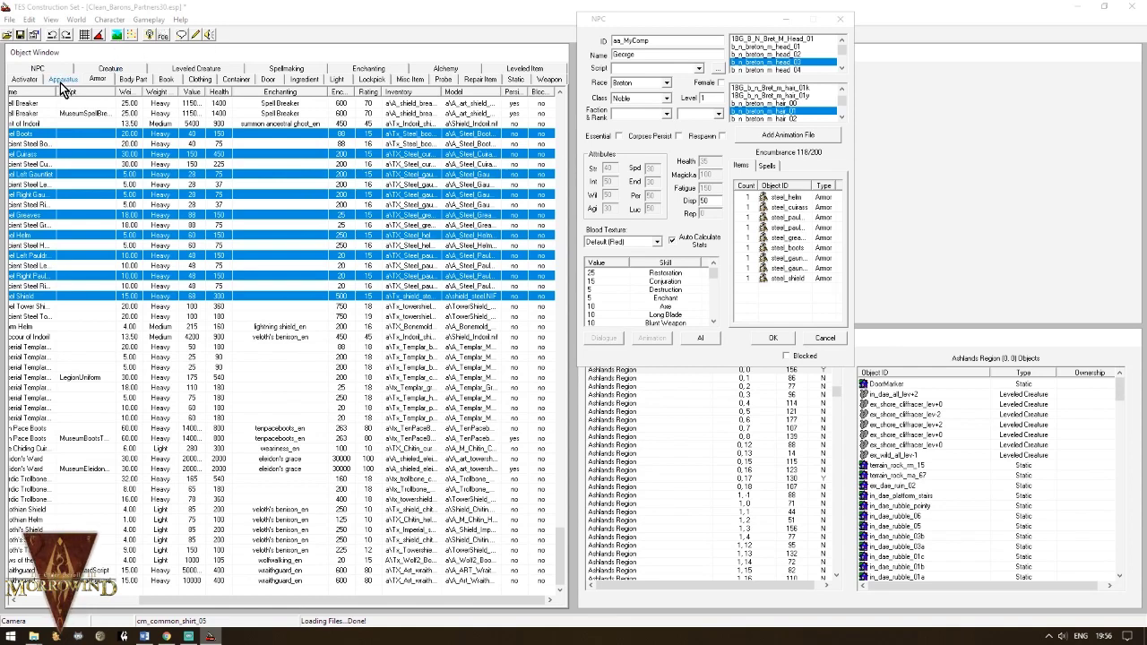
Step: Sort the weapons by name and add the silver shardsword to the NPC's items
click(543, 83)
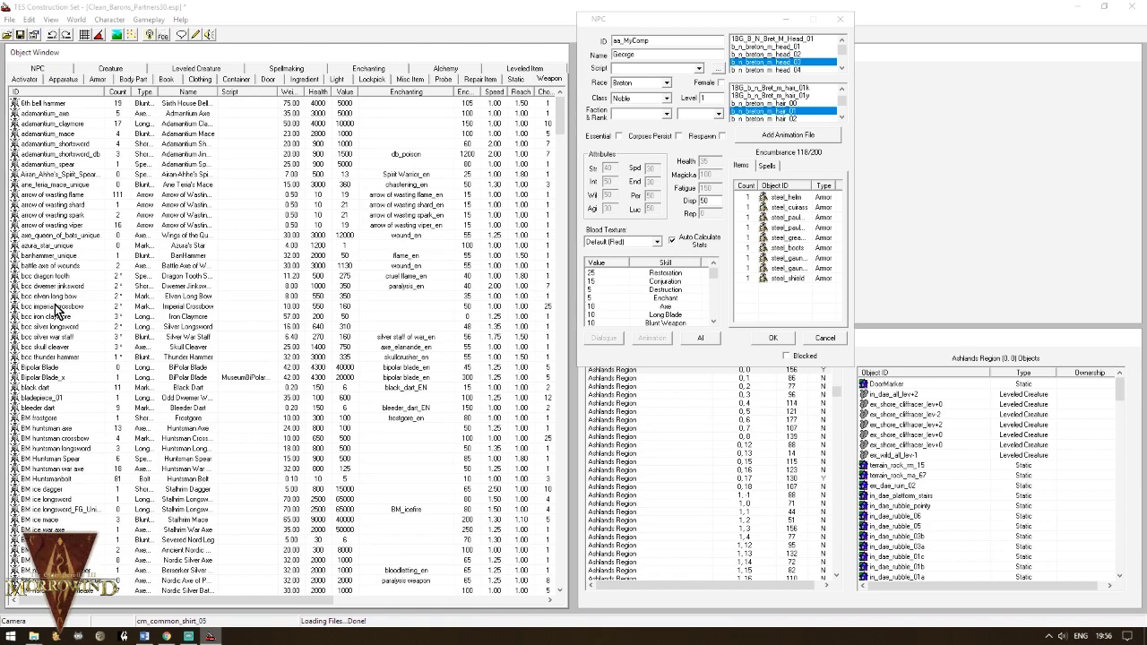
scroll(54, 380, down, 14)
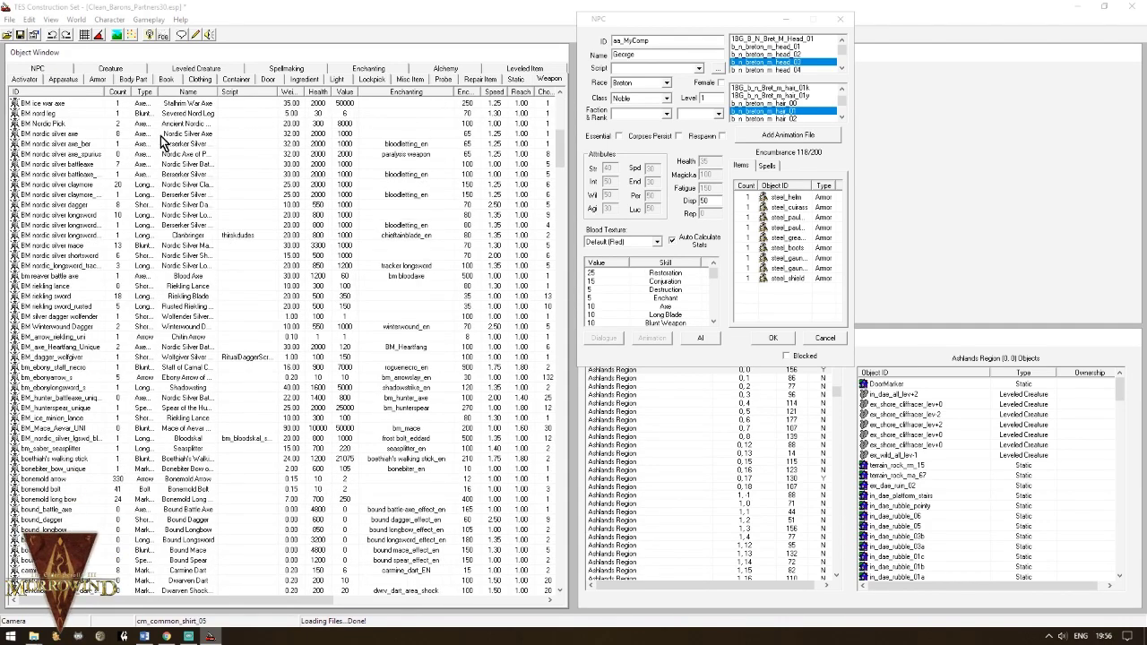
click(188, 91)
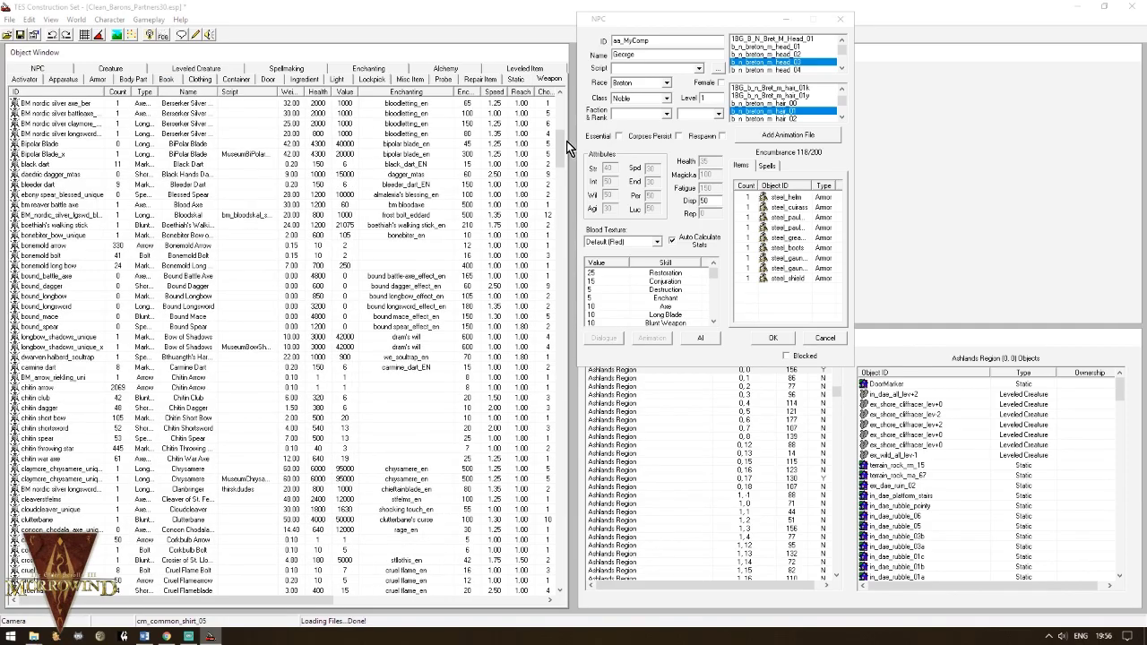
drag(561, 146, 577, 437)
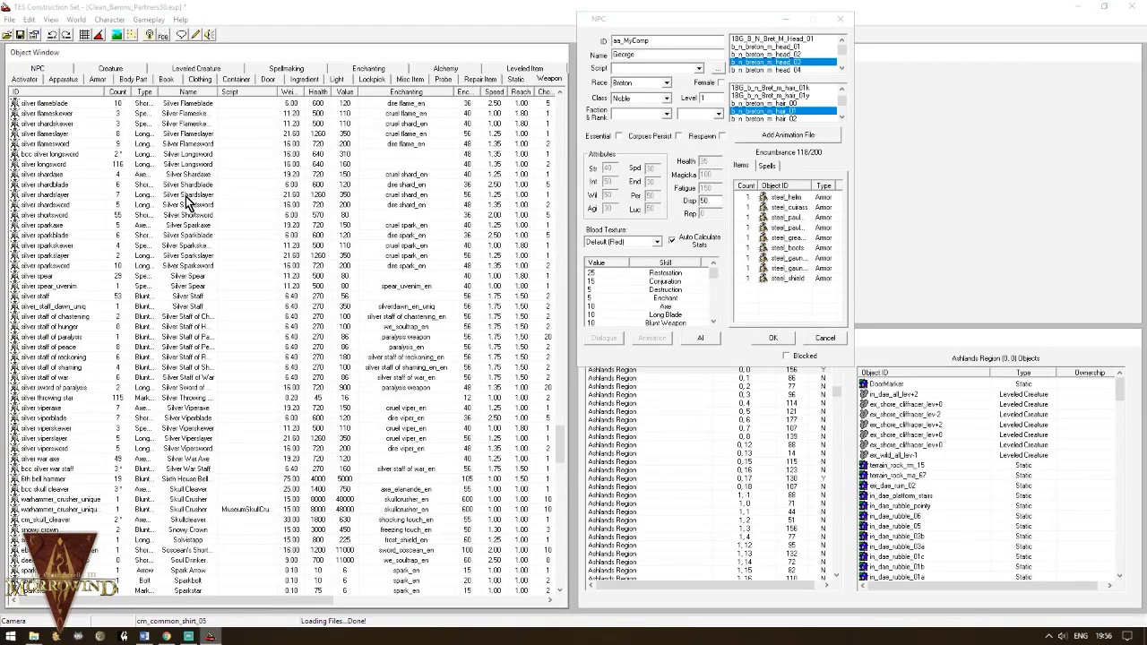
click(44, 206)
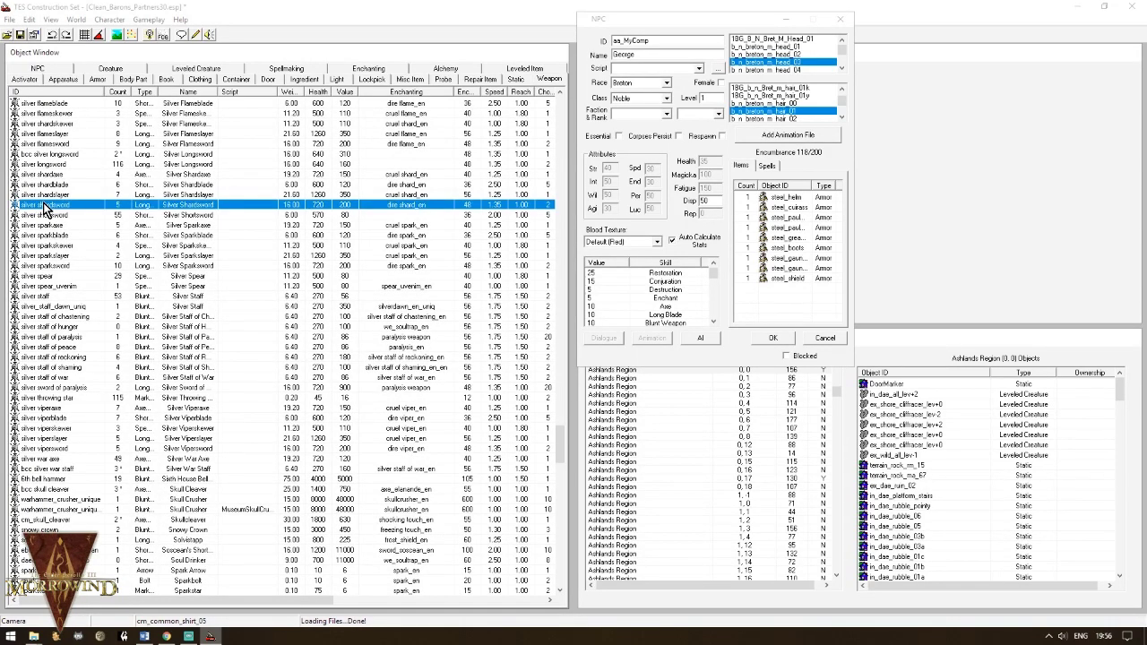
drag(44, 205, 789, 304)
Step: Set the NPC's script to partnerCombat
click(629, 69)
key(p)
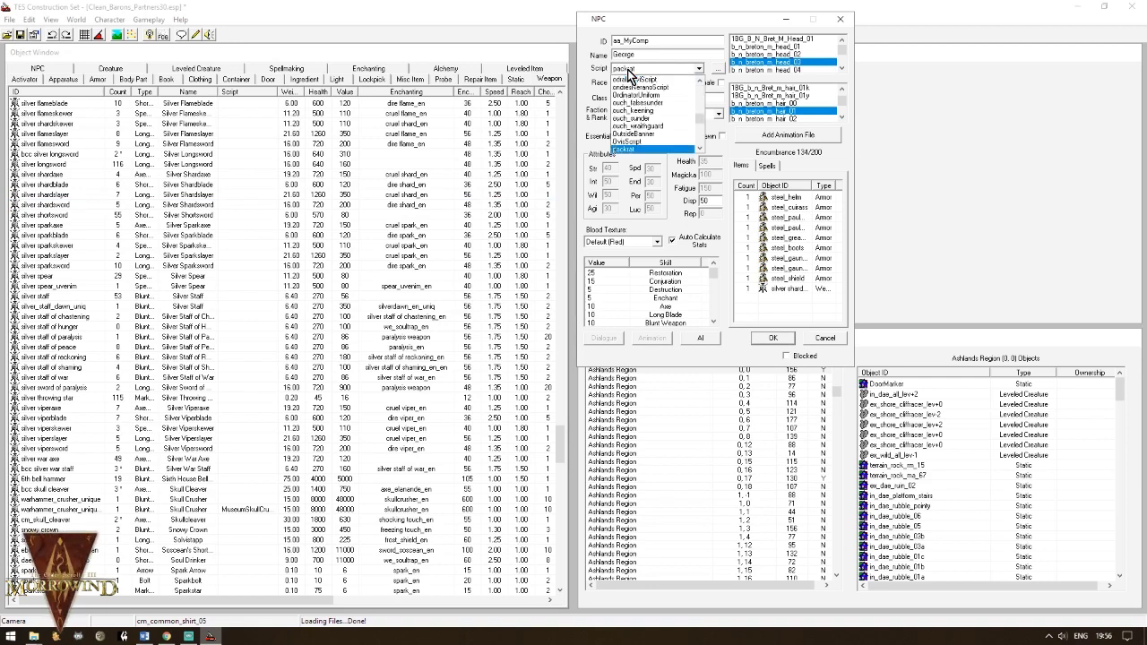
key(Down)
key(Down)
key(Down)
key(Down)
key(Down)
key(Down)
key(Down)
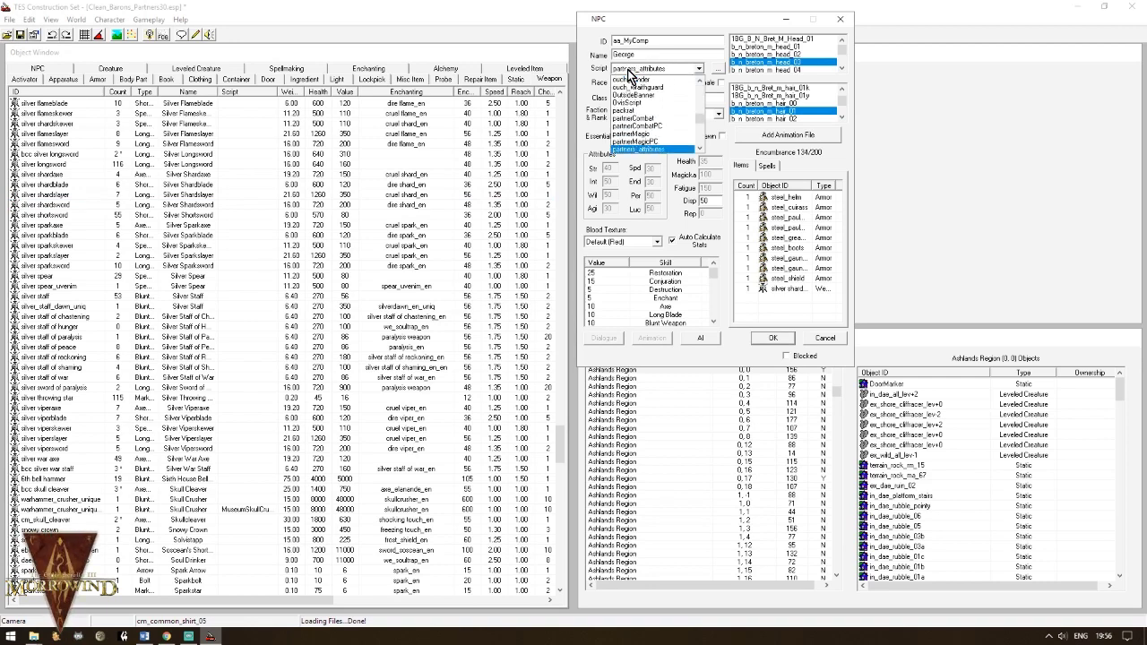
key(Down)
key(Down)
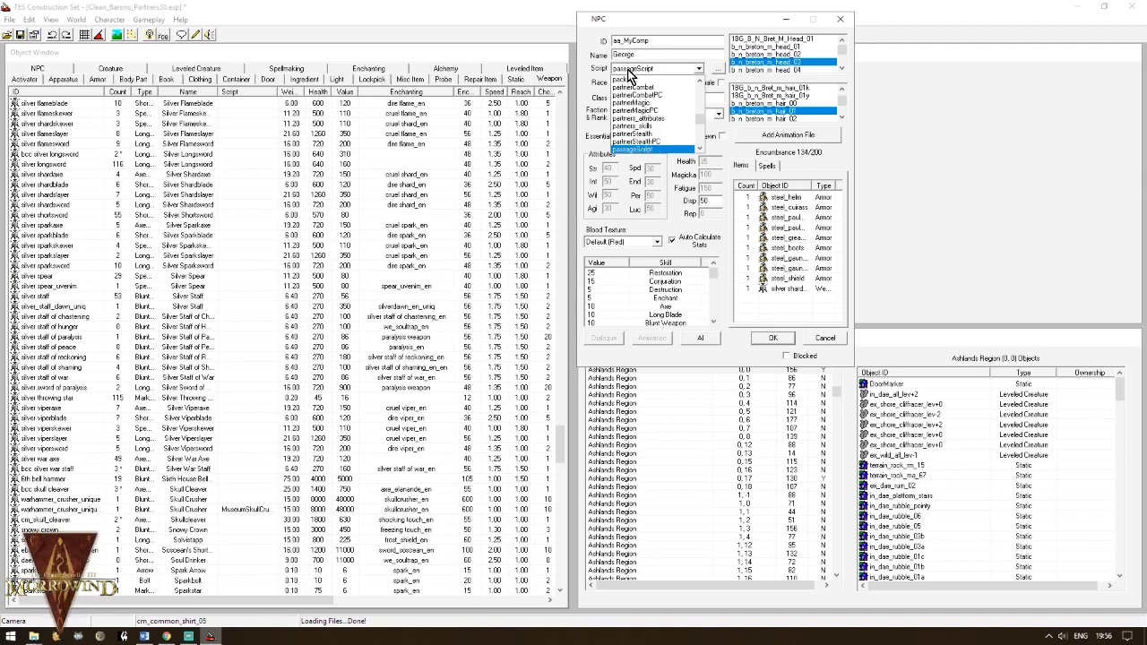
key(Down)
scroll(635, 88, up, 1)
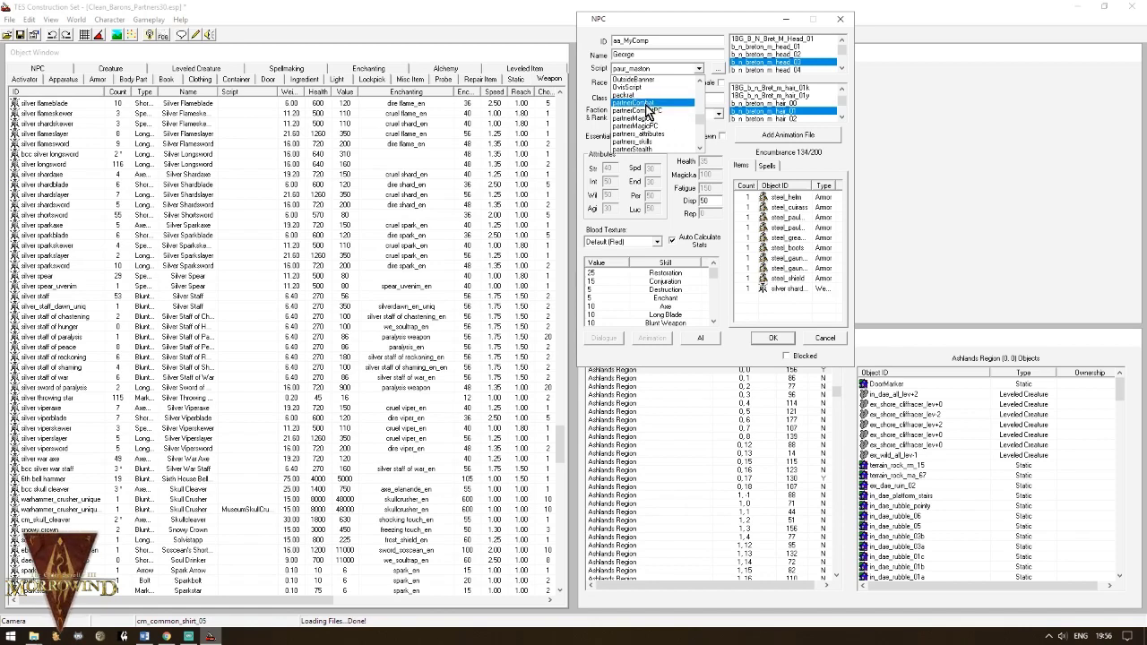
click(646, 104)
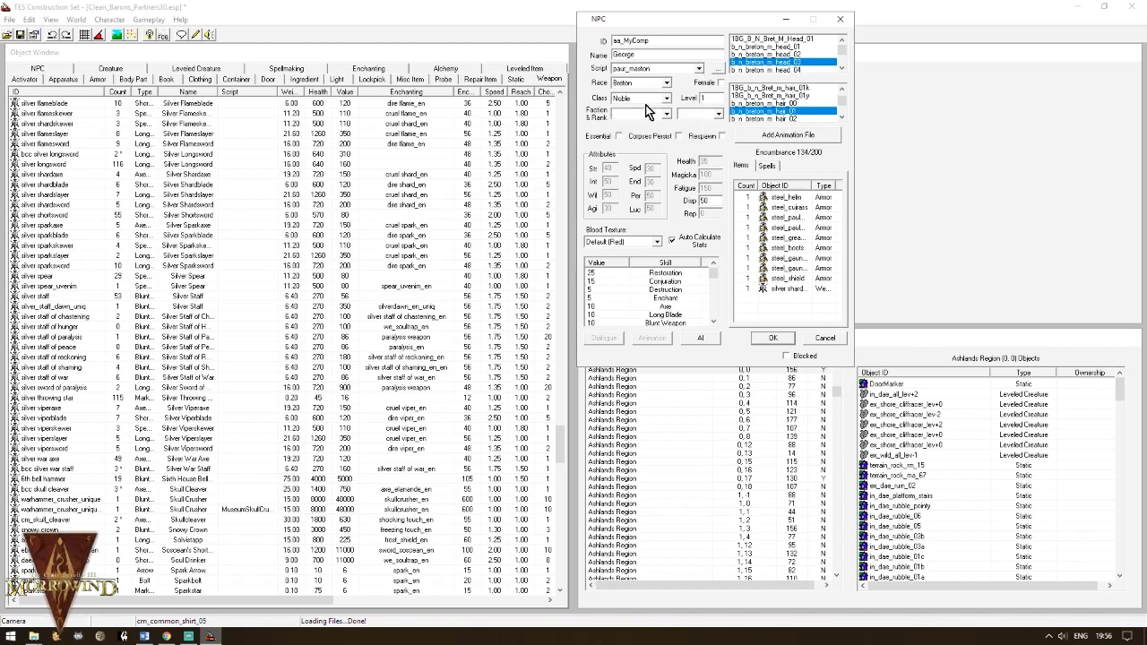
Step: Add the leveled item cm_npc_alignment_leveled to the NPC's items and check which alignment sheets it contains
click(507, 70)
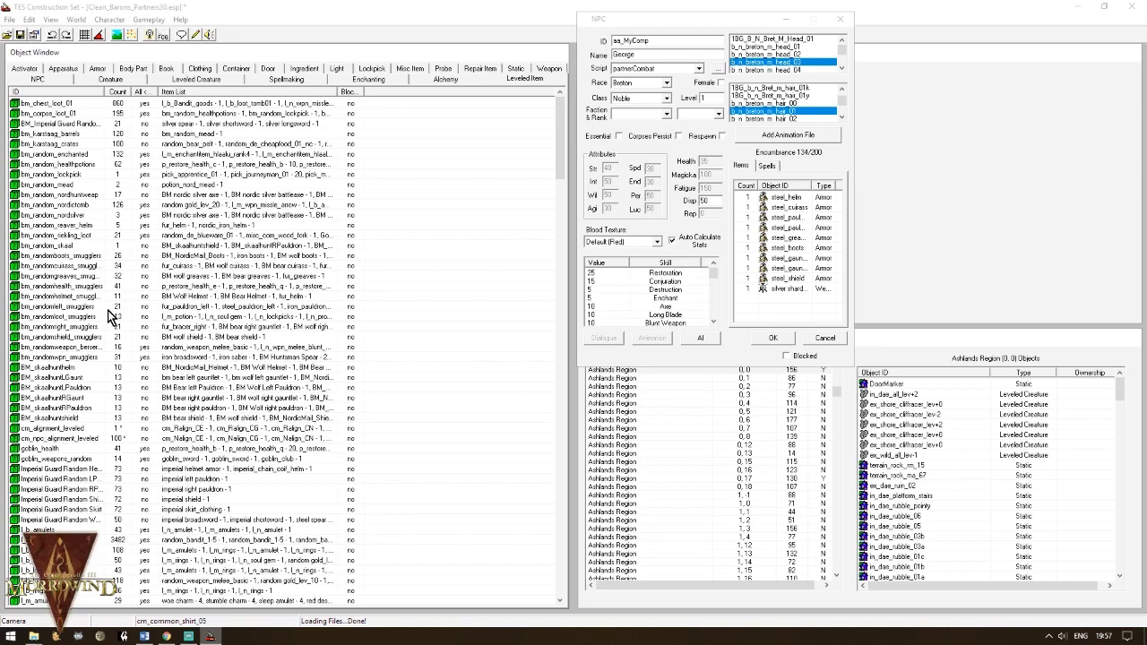
click(54, 439)
scroll(87, 421, down, 7)
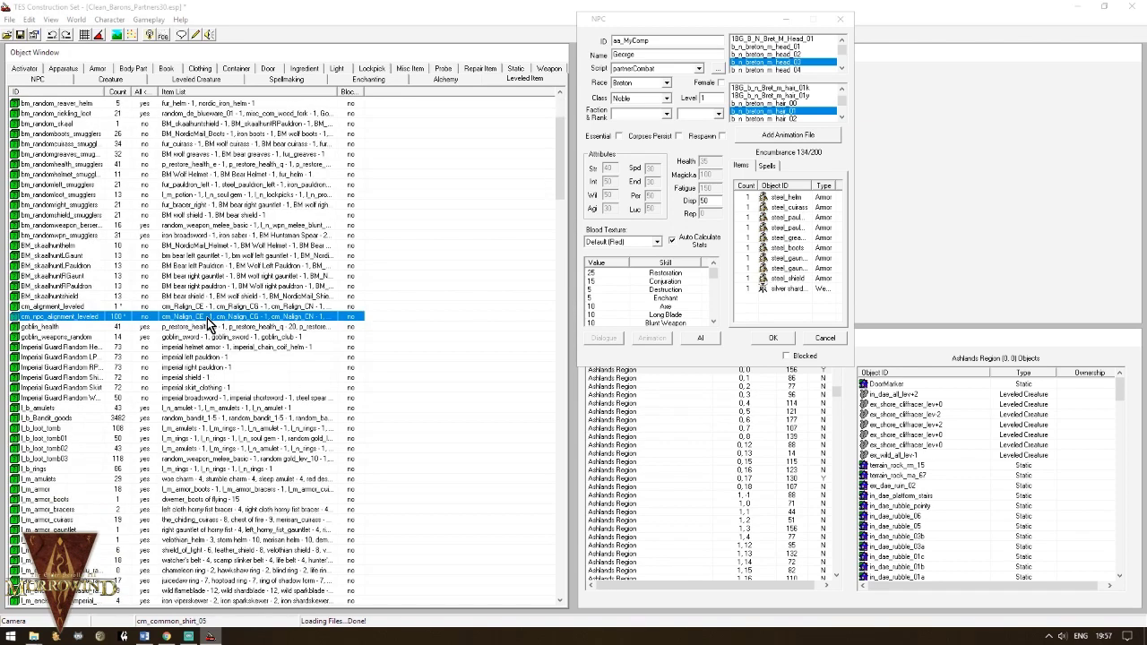
drag(255, 231, 766, 296)
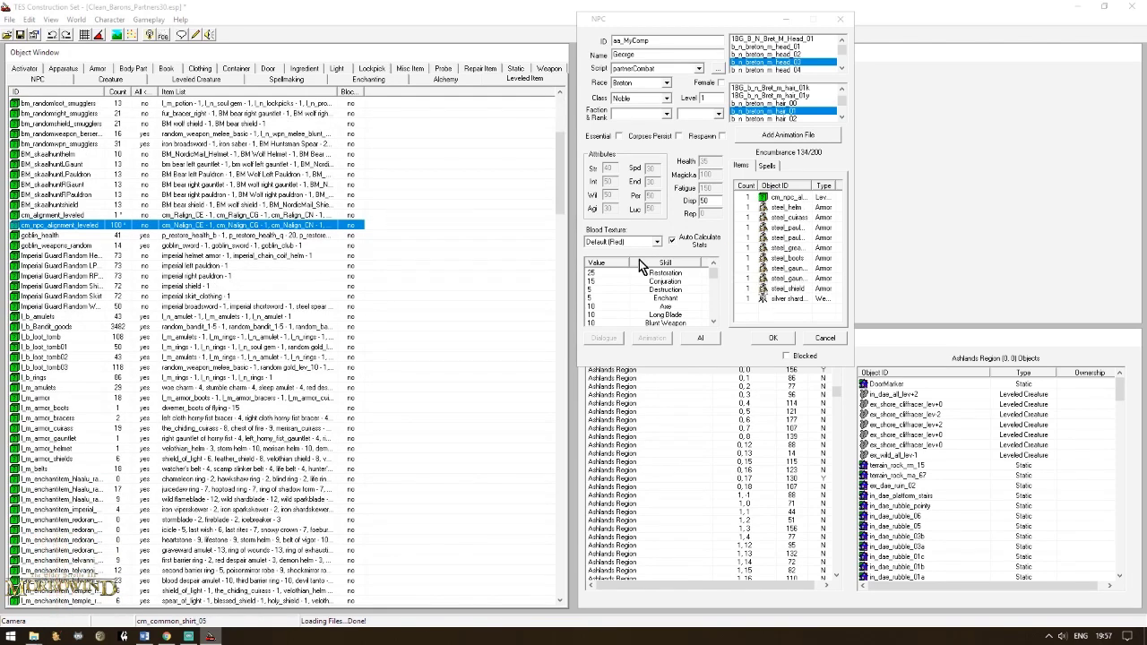
double_click(93, 227)
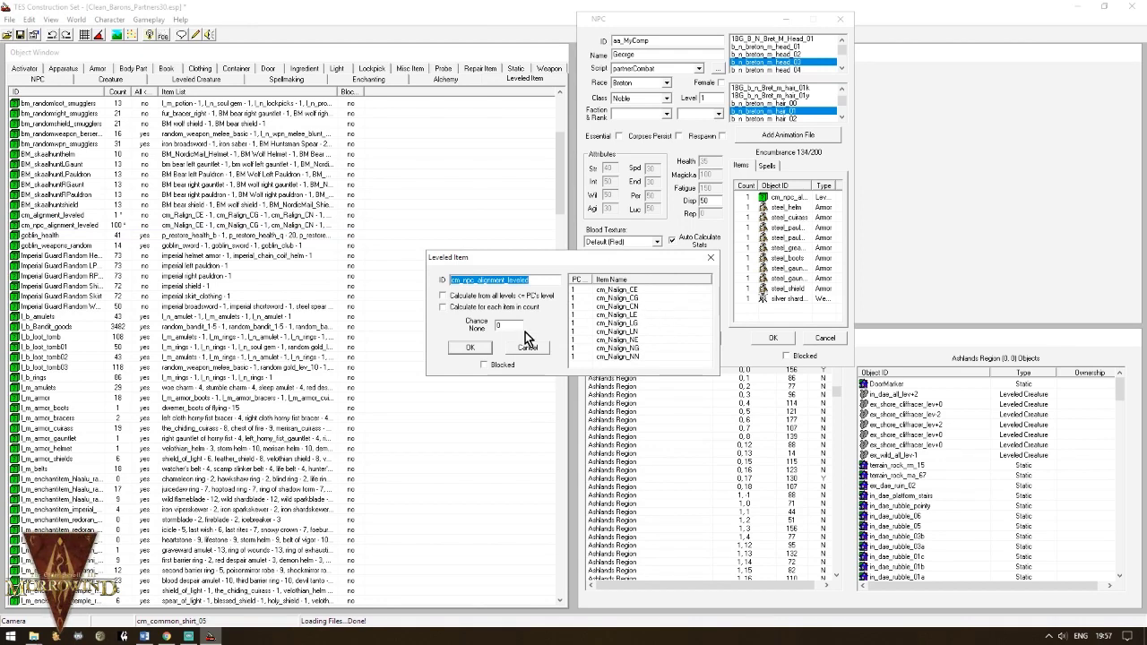
click(709, 256)
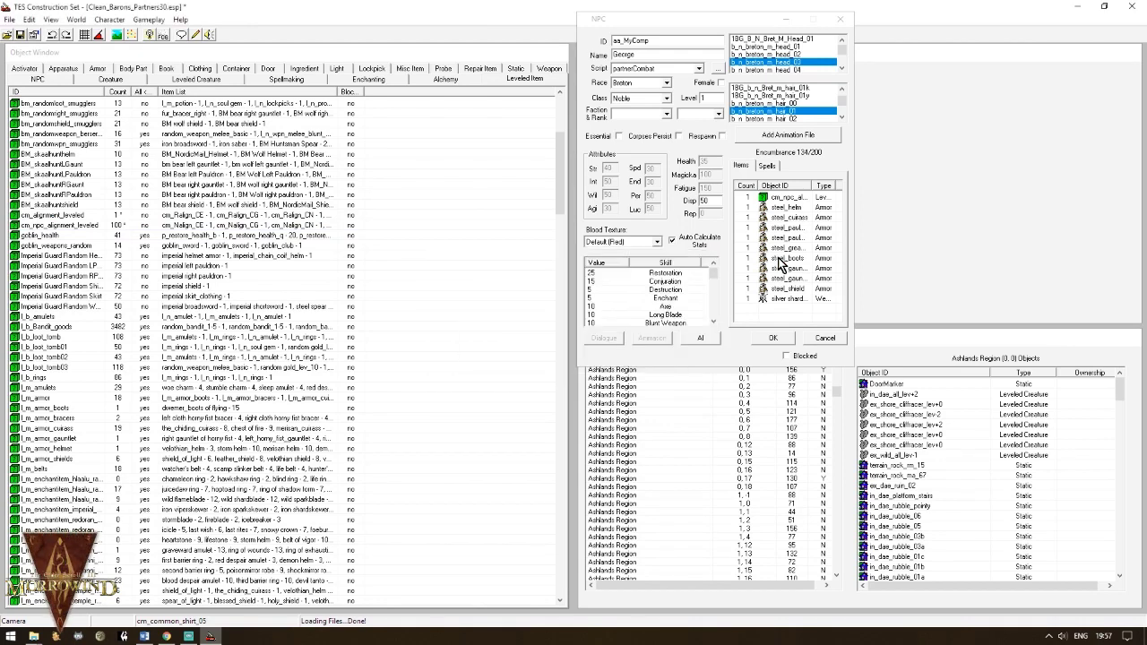
Step: Set the NPC's faction to Partners
click(633, 113)
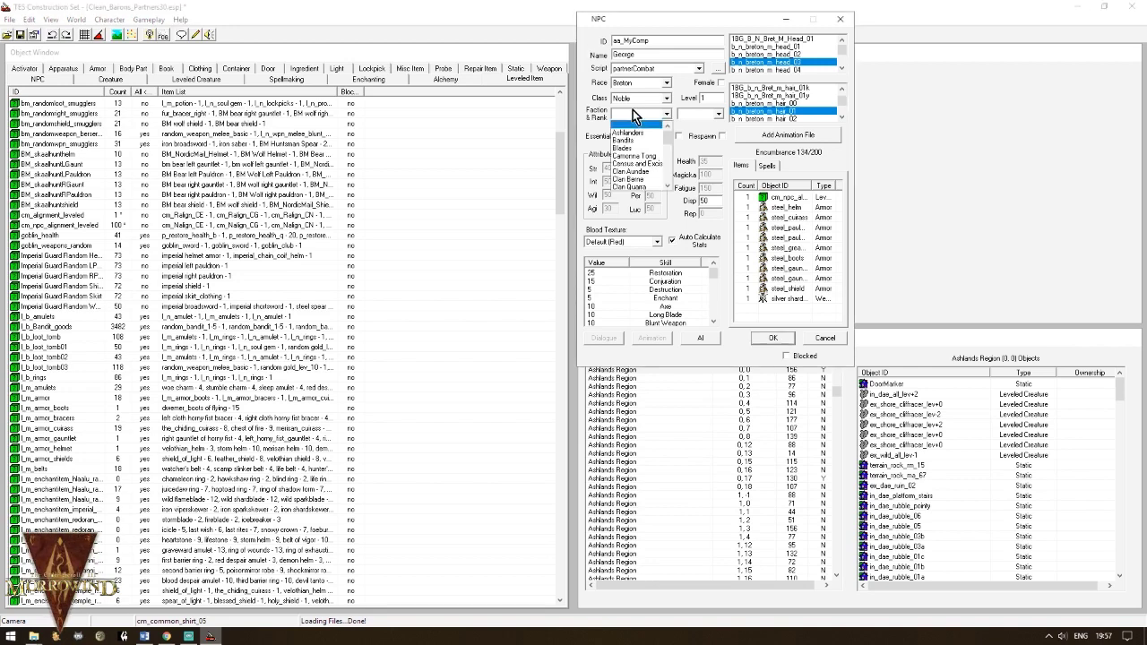
key(p)
key(Return)
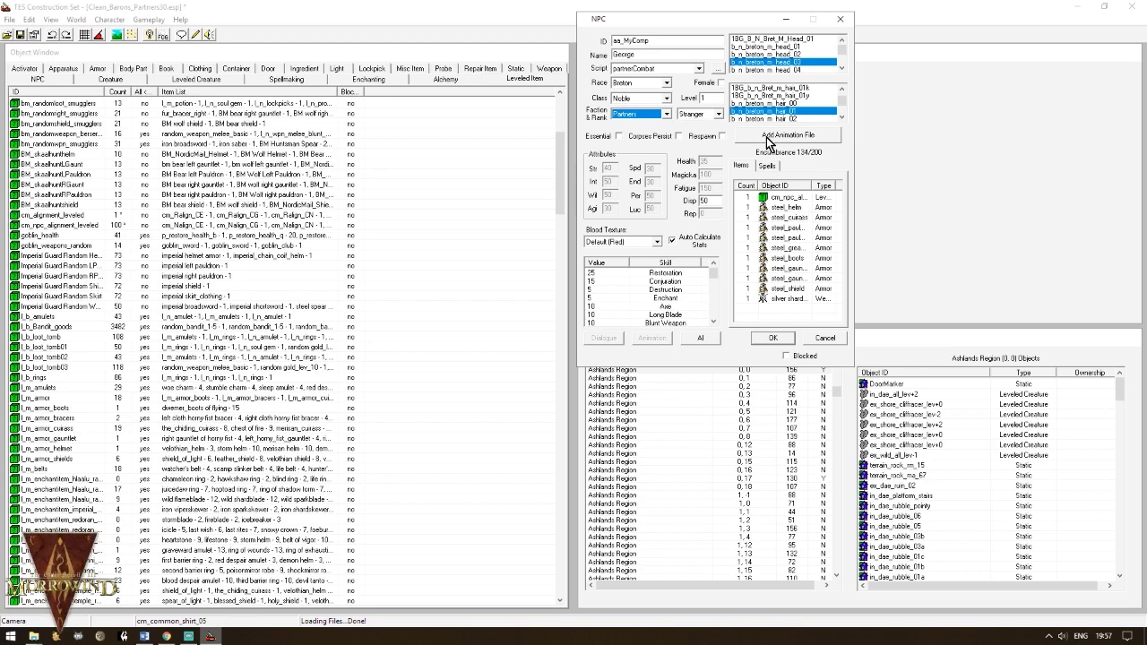
Step: Open the book _bk_journal_reem and replace the character's name in its ID and its name with the new companion's name
click(158, 71)
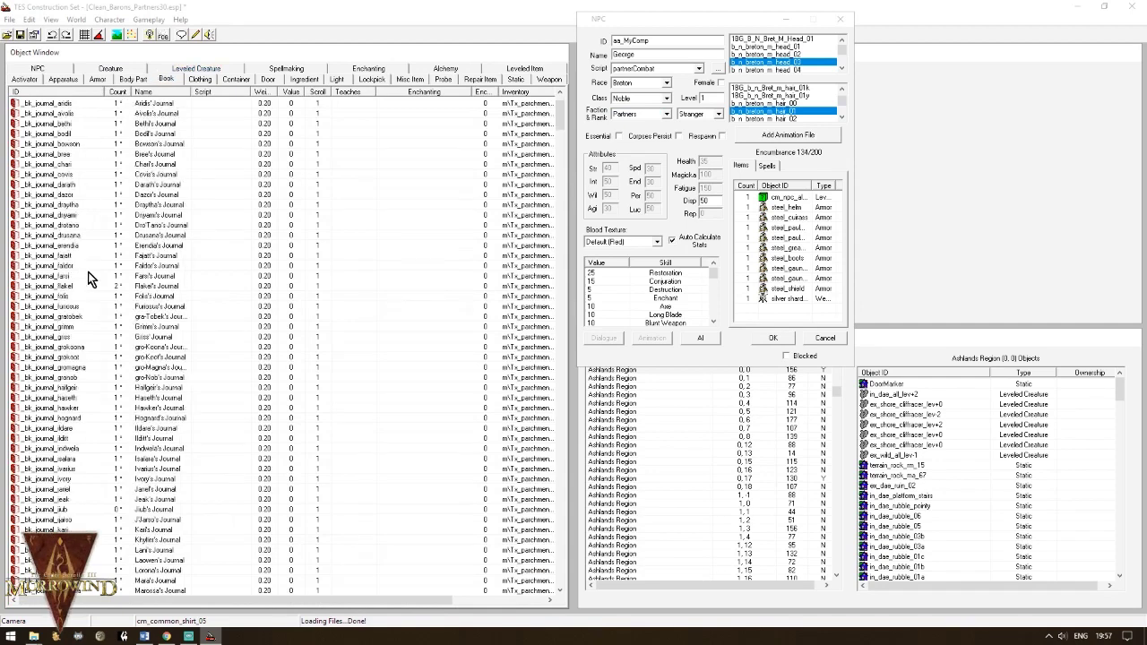
scroll(84, 271, down, 14)
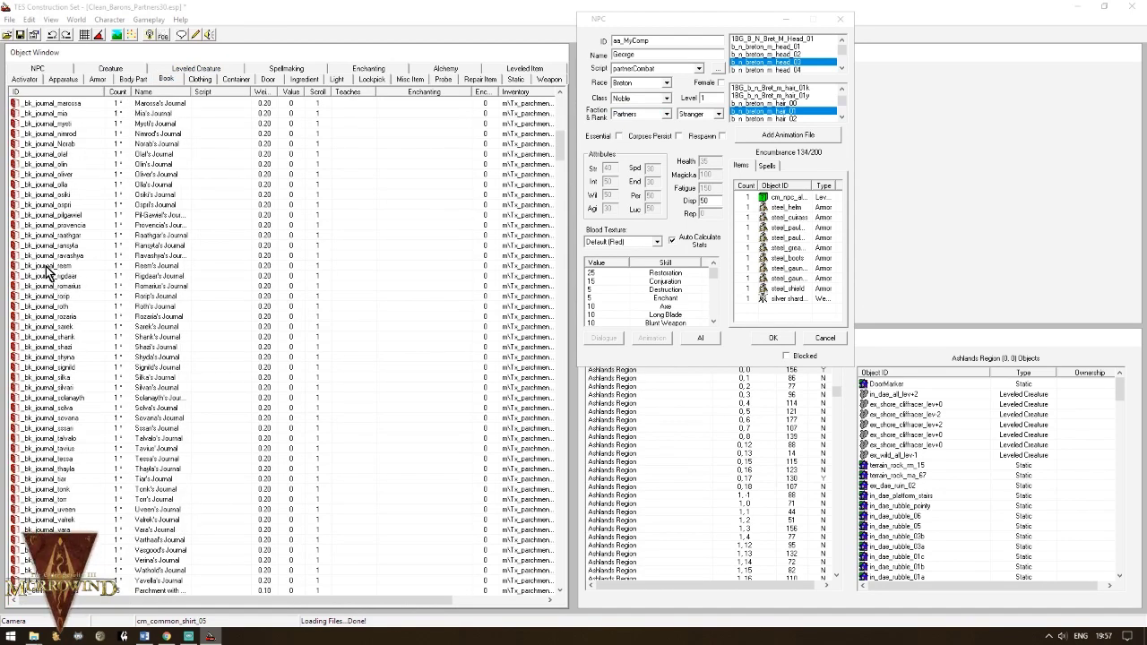
double_click(47, 267)
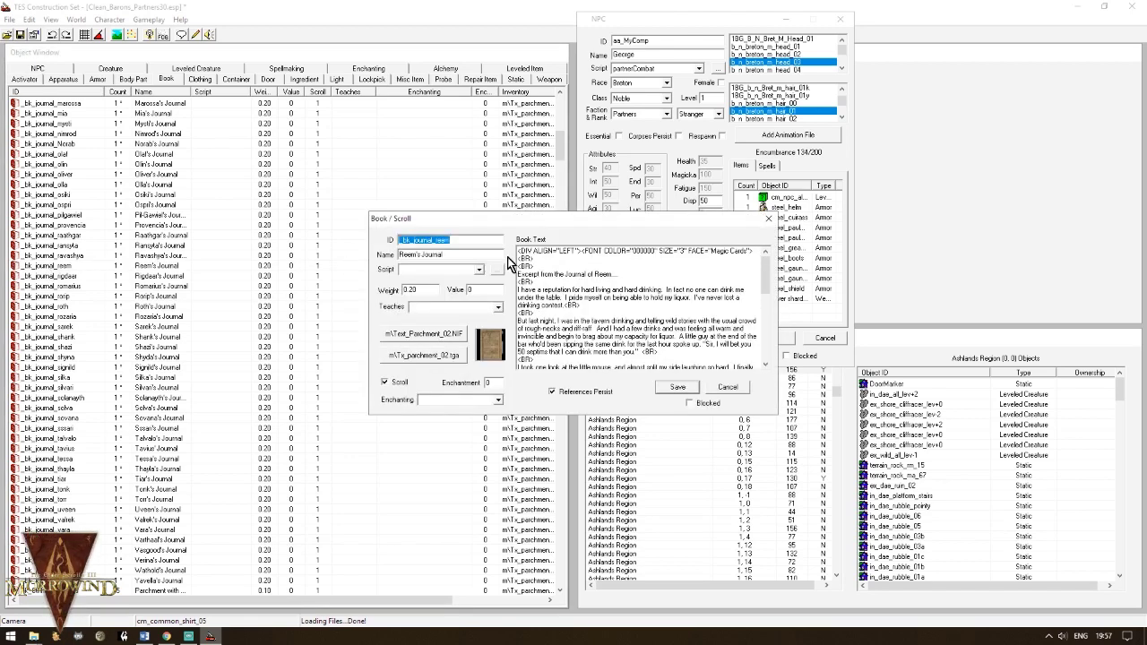
click(441, 240)
drag(436, 240, 465, 241)
text(go)
text(eorg)
drag(416, 255, 388, 258)
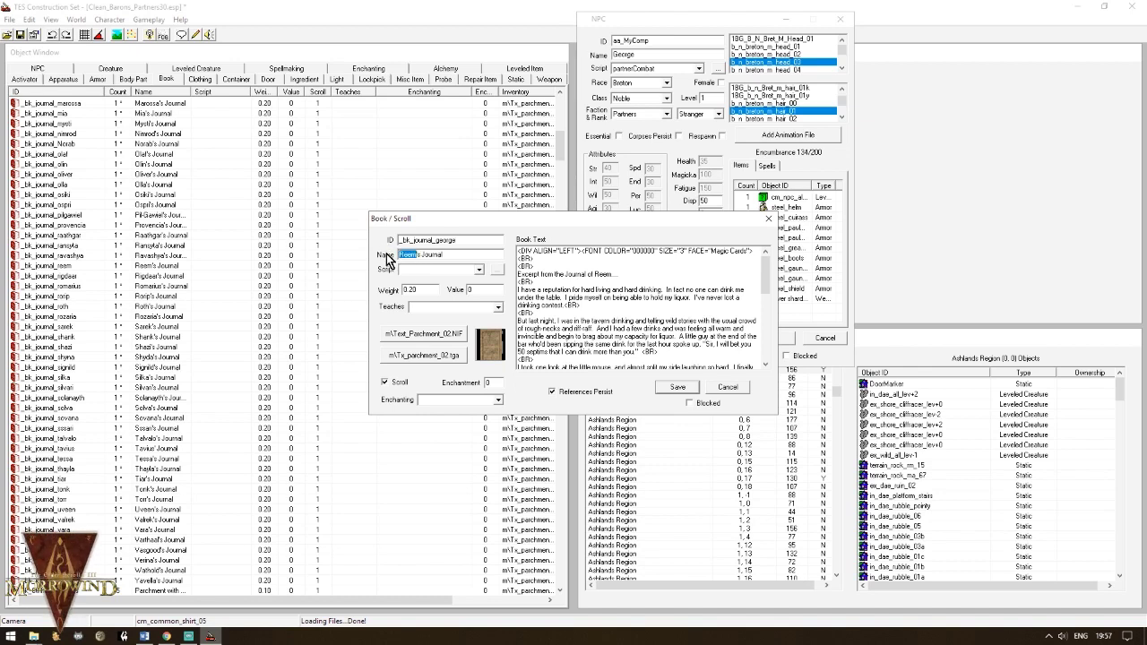
text(George)
Step: Put the companion's name and placeholder paragraphs into the journal's text and save the journal as a new object
double_click(598, 273)
text(G)
drag(566, 300, 518, 288)
text(I<BR>)
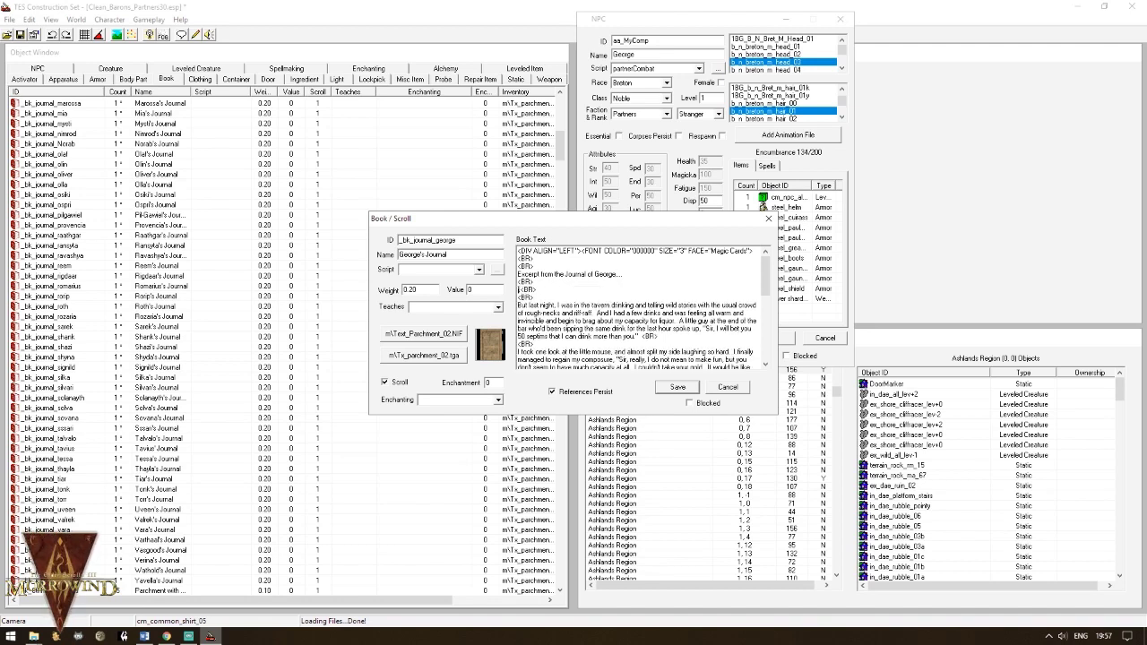
text(hqfd)
drag(518, 304, 633, 339)
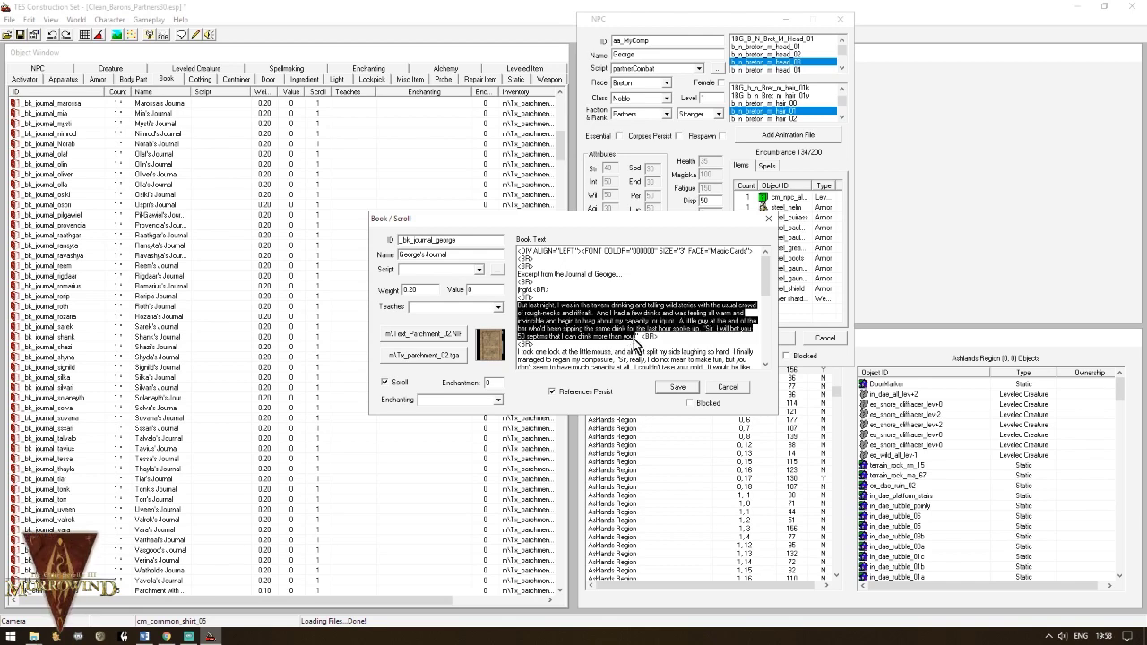
text(fg)
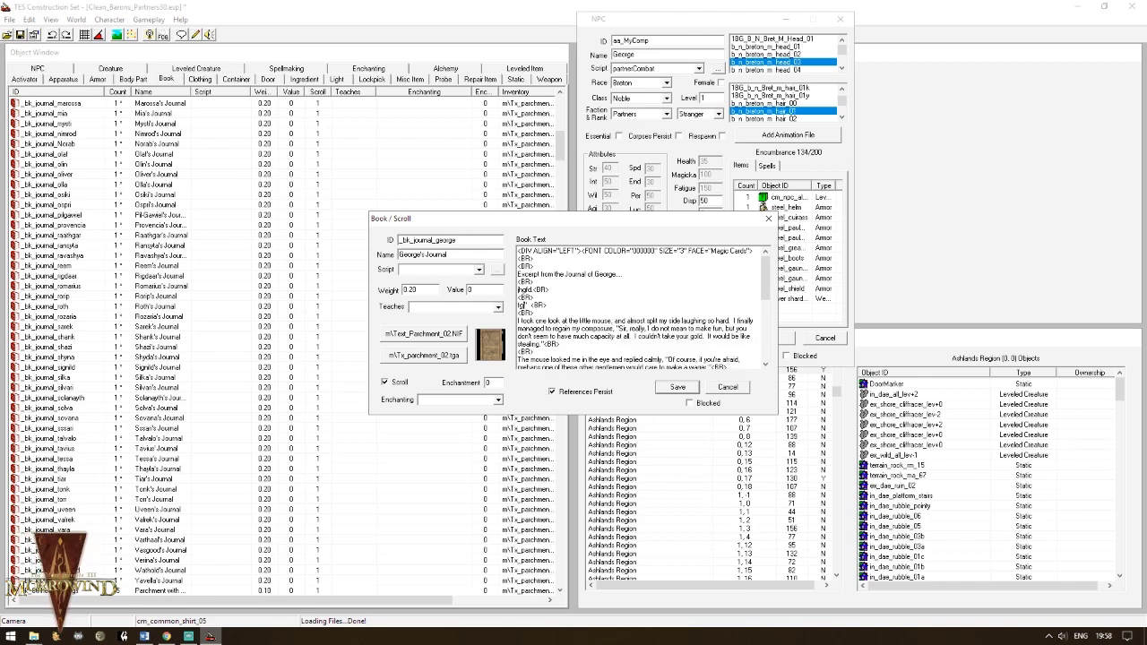
click(679, 387)
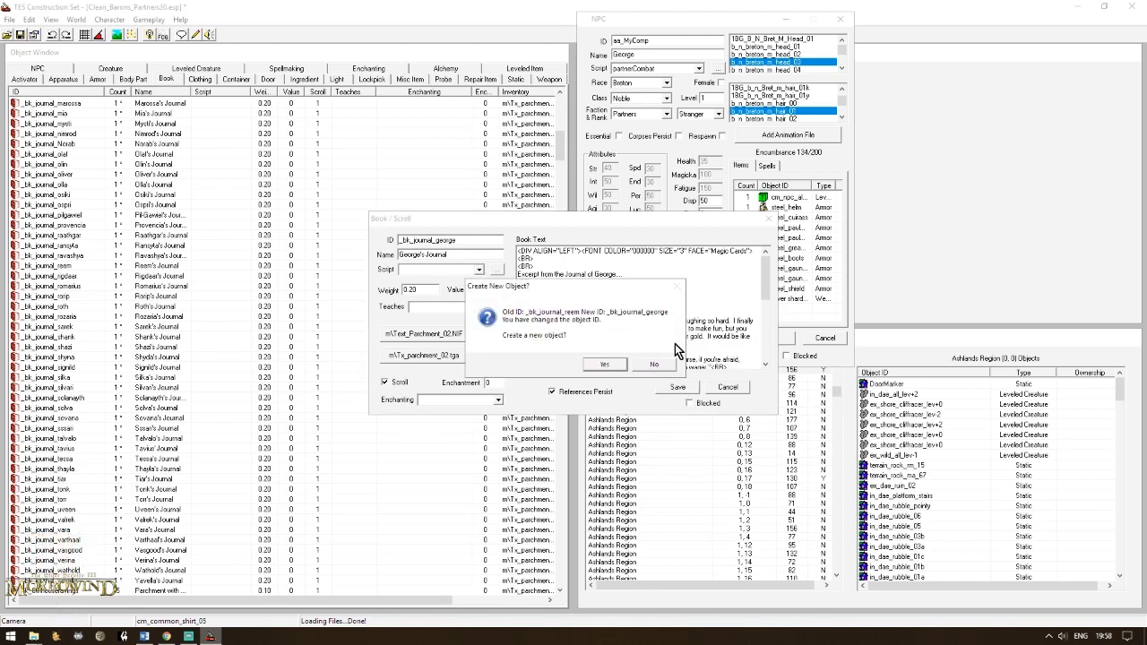
click(601, 364)
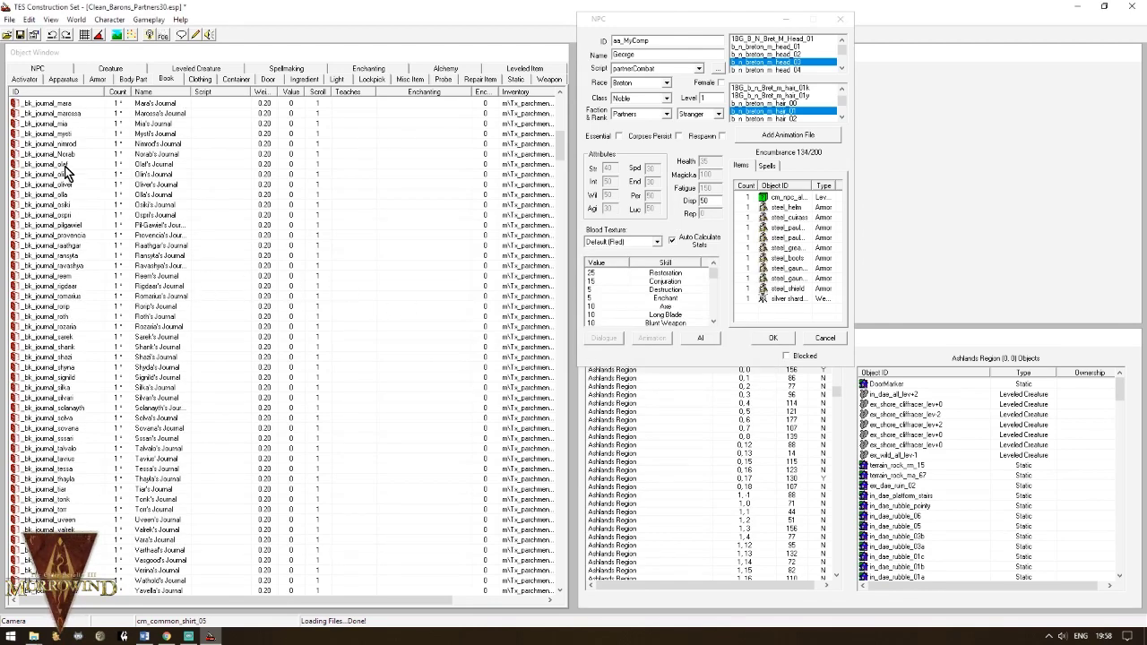
Step: Add the companion's newly created journal to the NPC's items
scroll(79, 179, up, 6)
scroll(90, 179, up, 3)
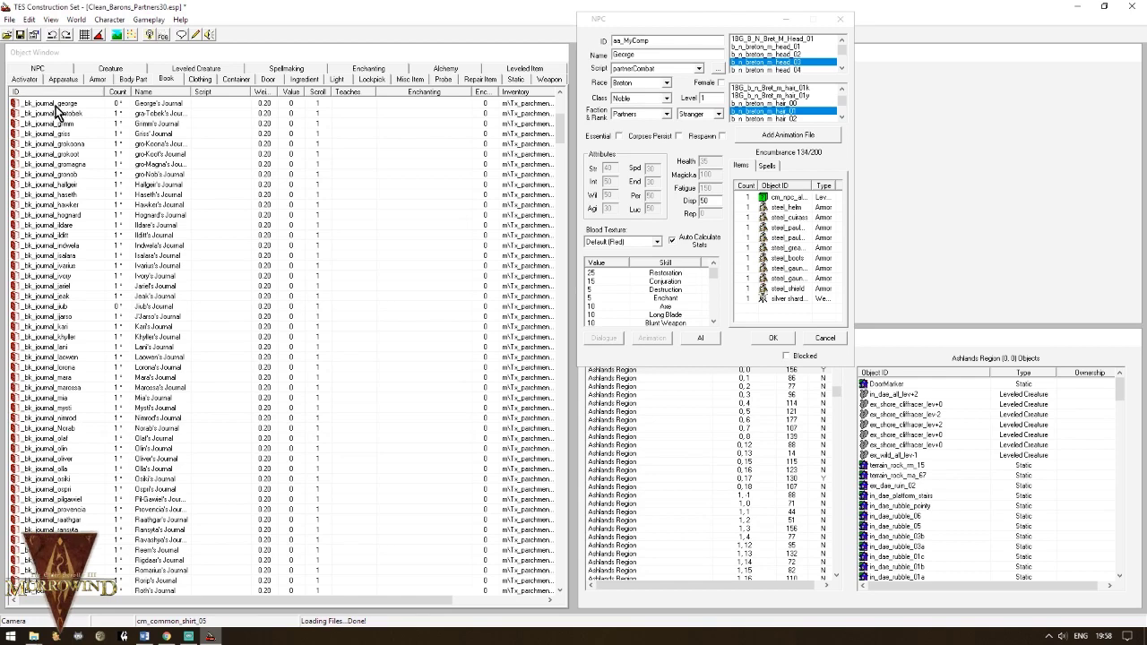
drag(56, 104, 780, 252)
Step: Find the birthsign scrolls among the books and add cm_birthsign_lord to the NPC's items
scroll(67, 362, down, 10)
scroll(67, 362, down, 13)
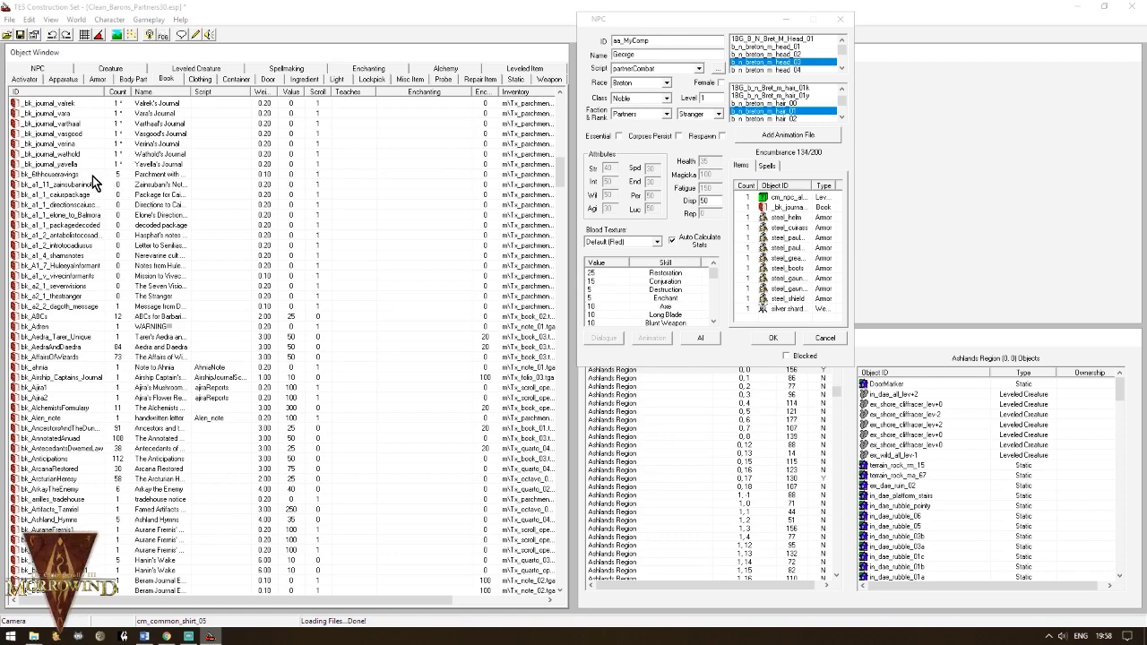
scroll(101, 178, down, 10)
scroll(112, 194, up, 12)
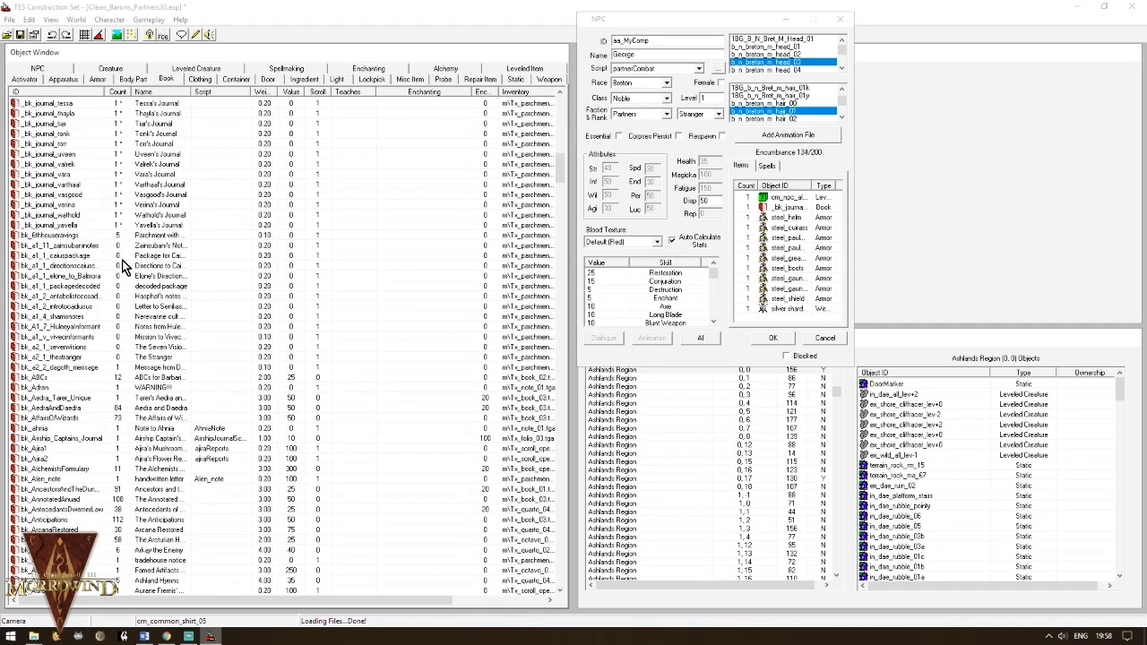
click(66, 205)
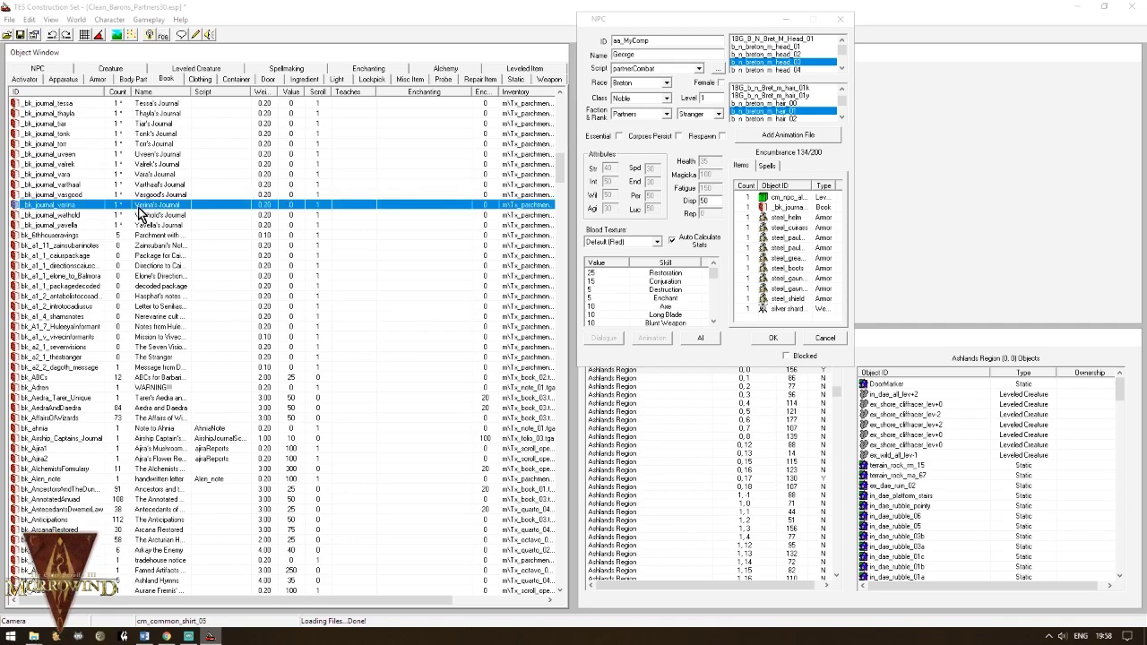
key(Page_Down)
key(Page_Down)
key(Page_Down)
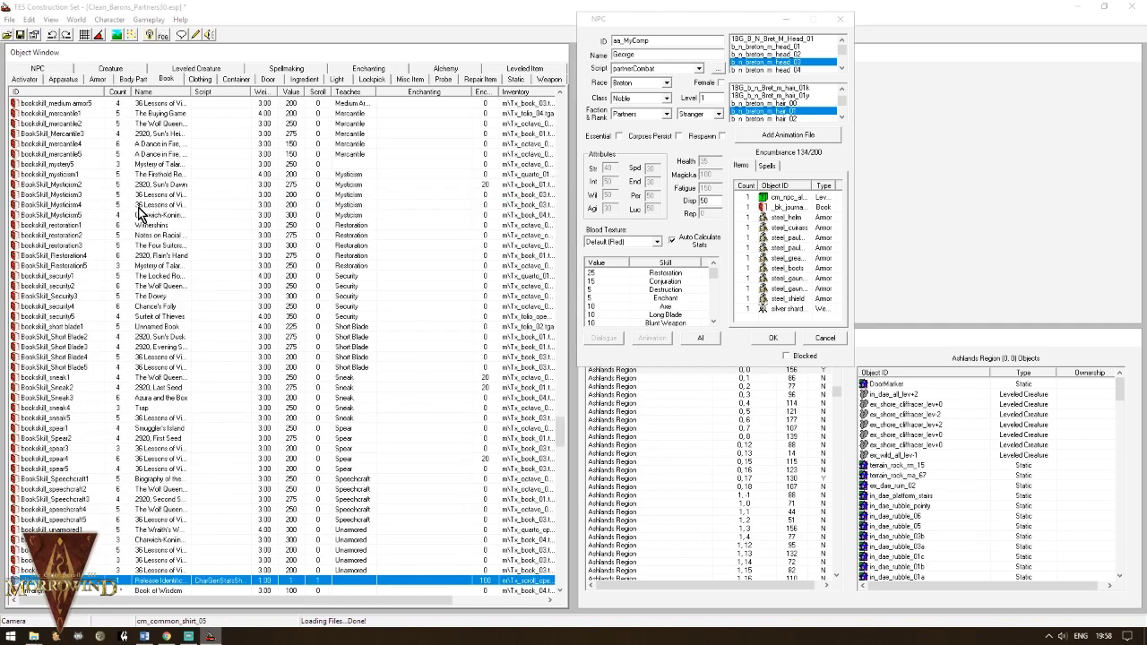
key(Up)
key(Up)
key(Up)
key(Up)
key(Up)
key(Up)
key(Up)
key(Up)
key(Up)
key(Up)
key(Up)
key(Up)
key(Up)
key(Up)
key(Up)
key(Up)
key(Up)
key(Up)
key(Up)
key(Up)
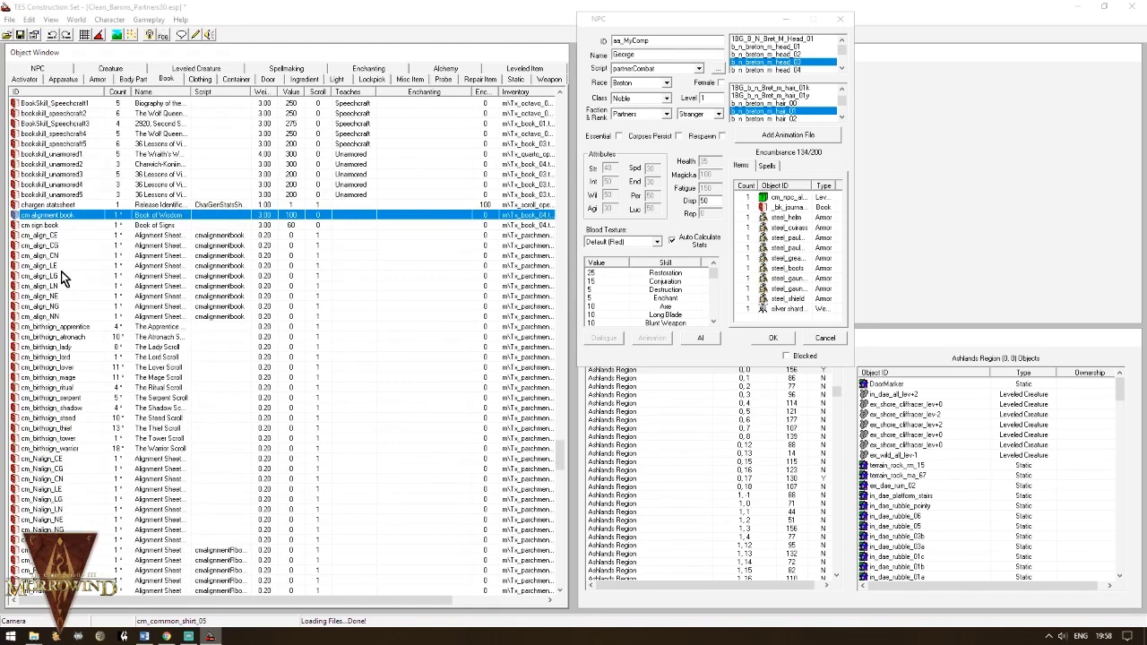
scroll(157, 236, down, 6)
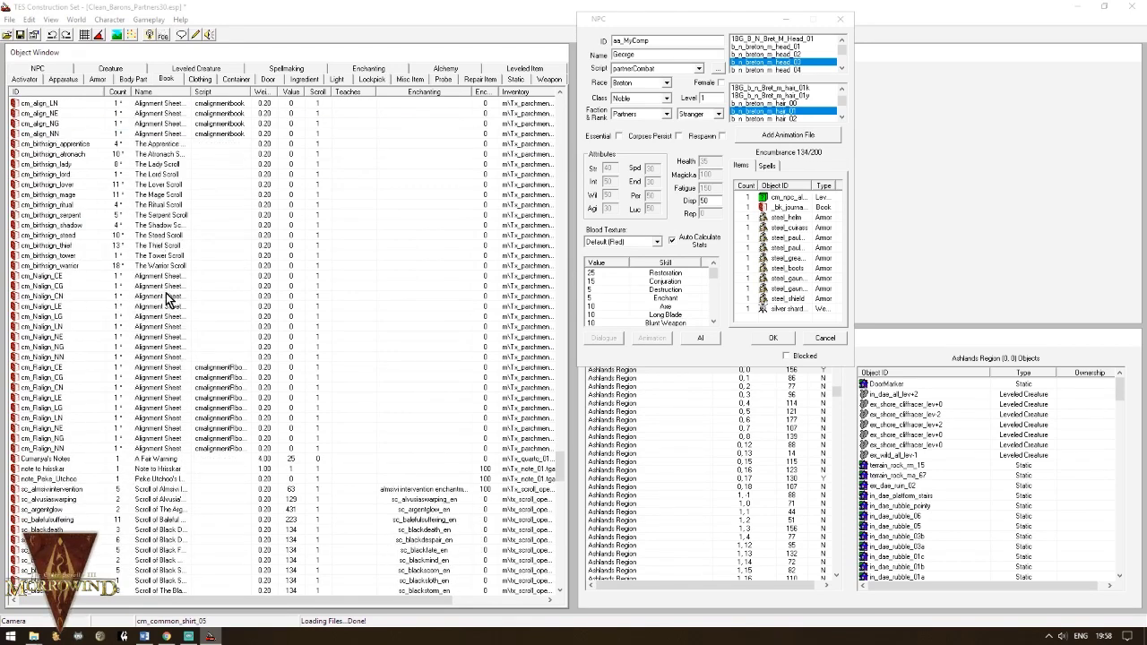
click(68, 174)
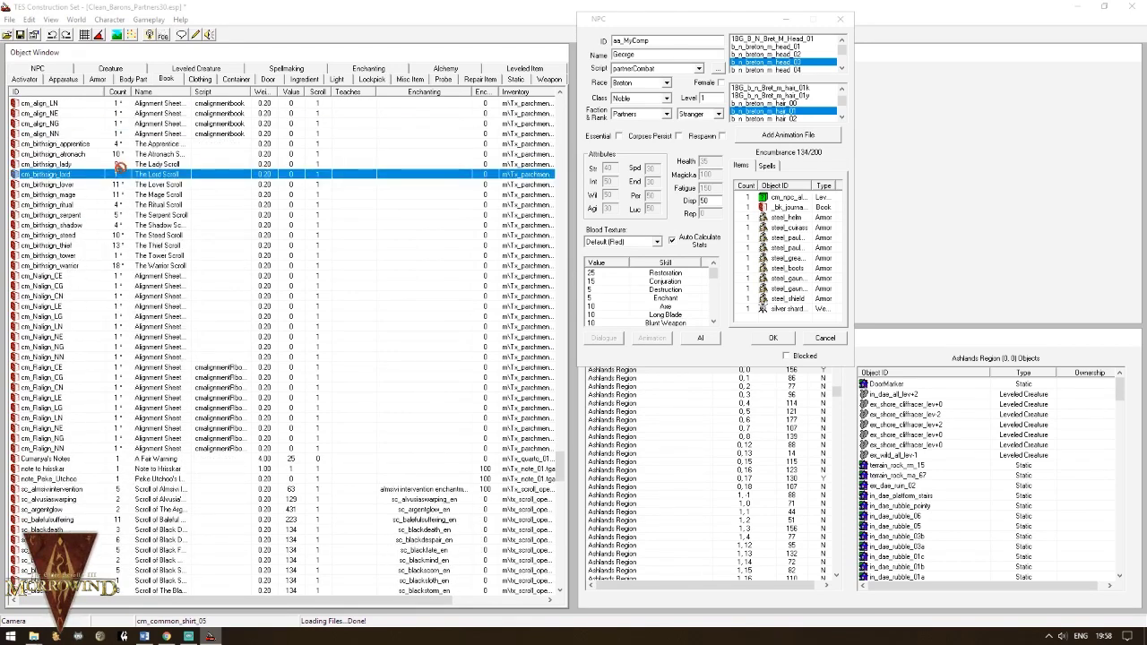
drag(153, 162, 774, 259)
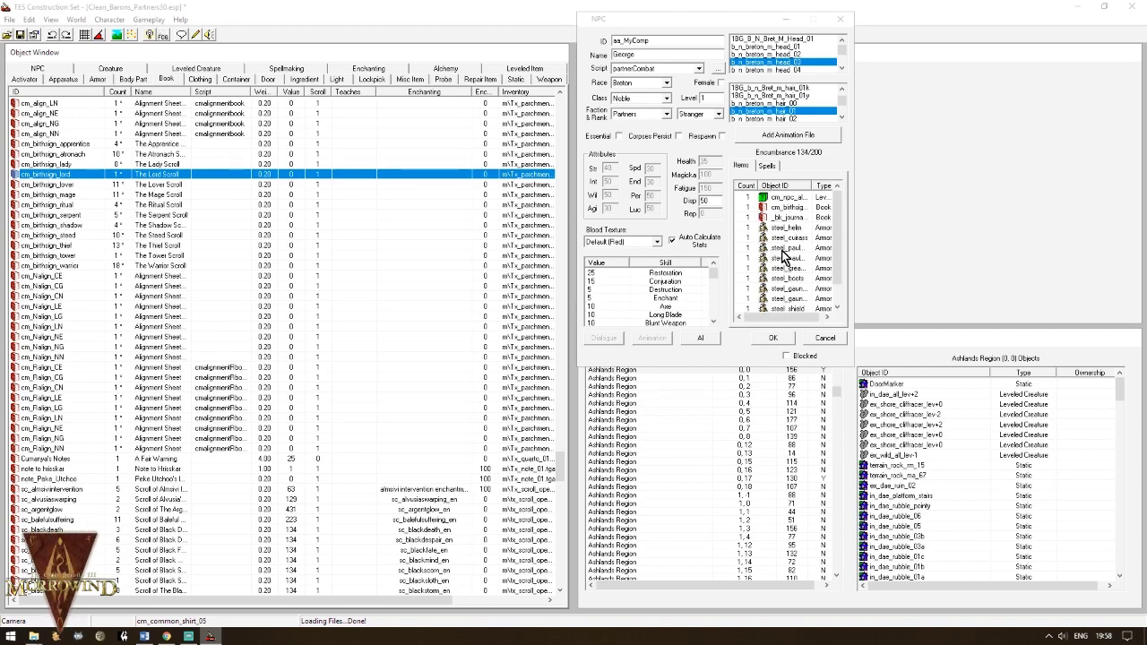
Step: Assign the animation file anim_dancingGirl.nif to the NPC and save the NPC
click(760, 141)
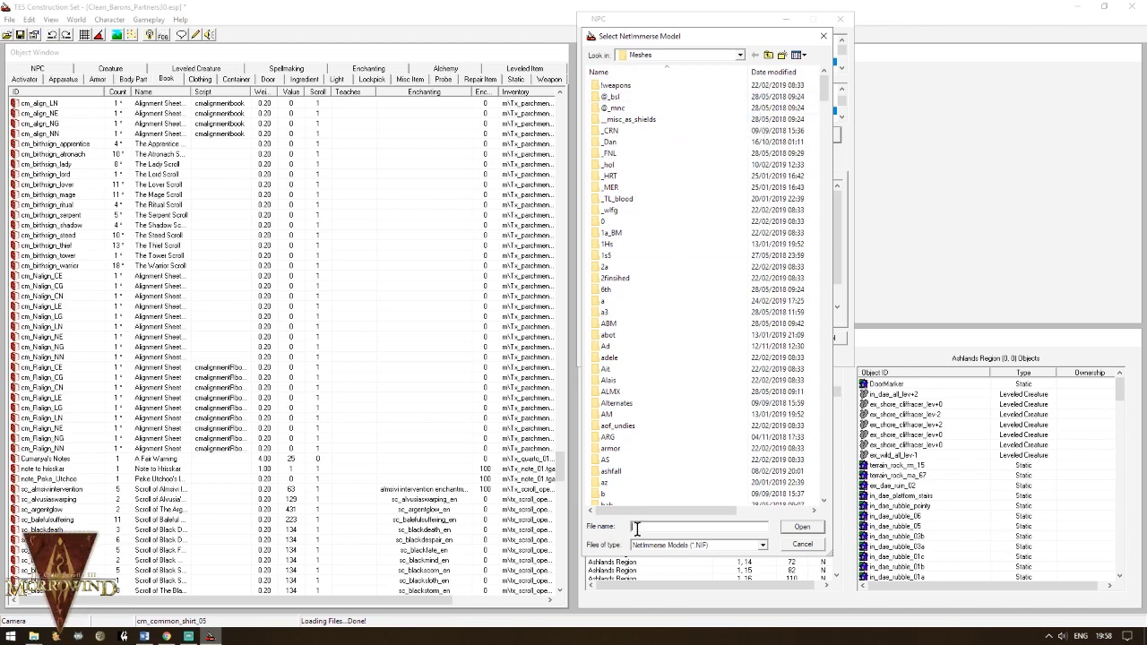
text(anim)
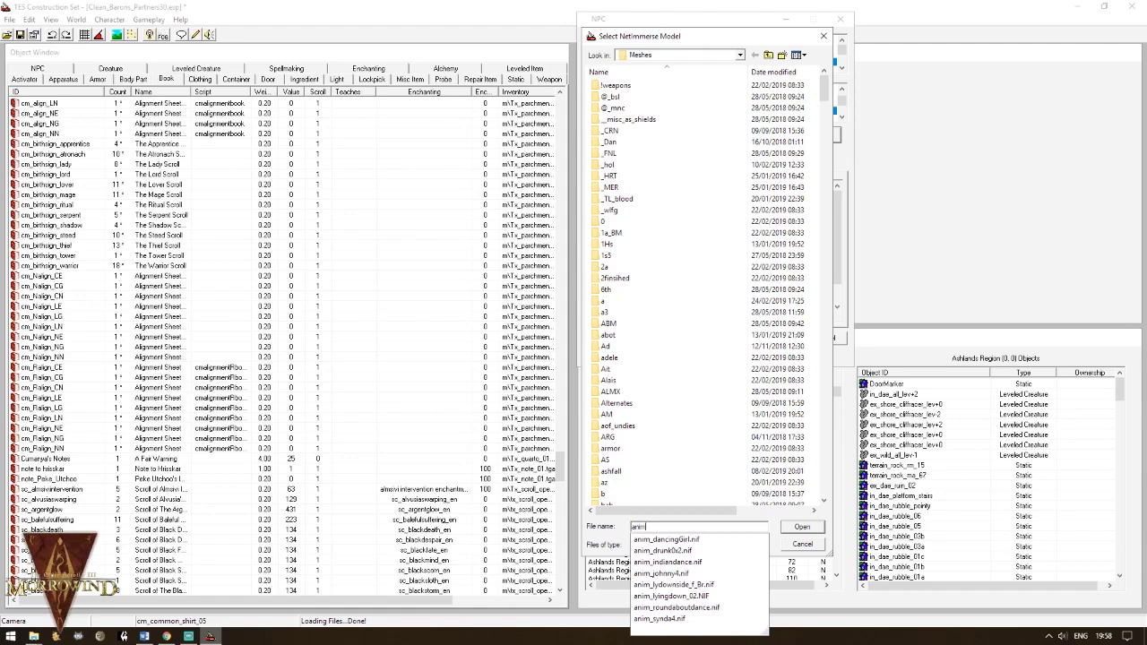
click(667, 541)
click(802, 528)
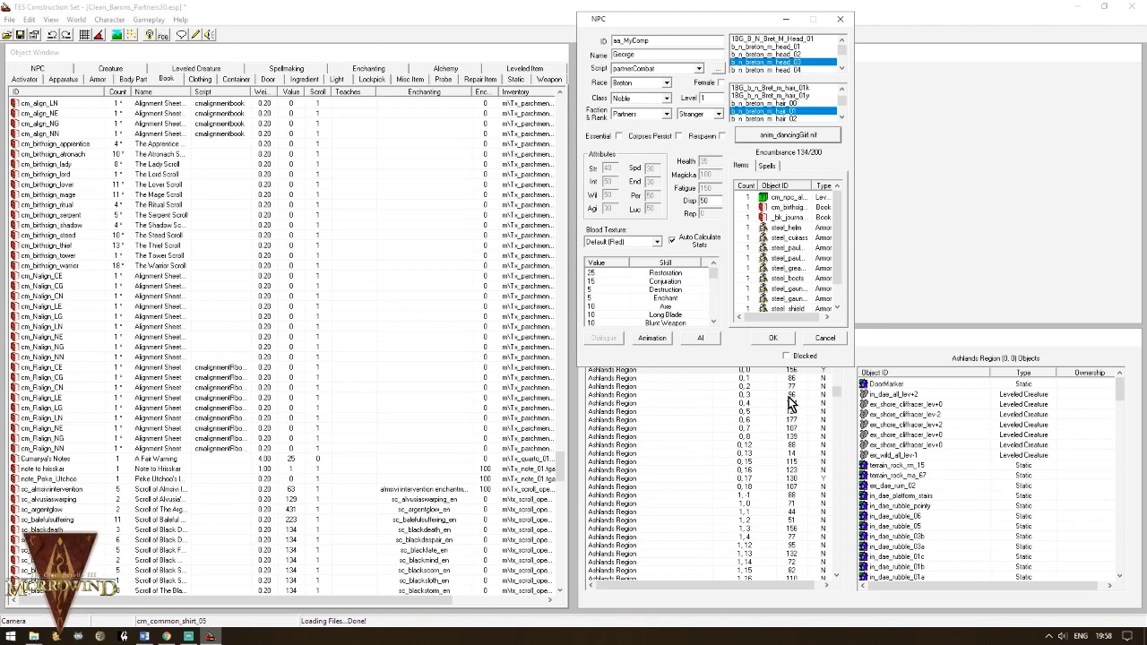
click(772, 338)
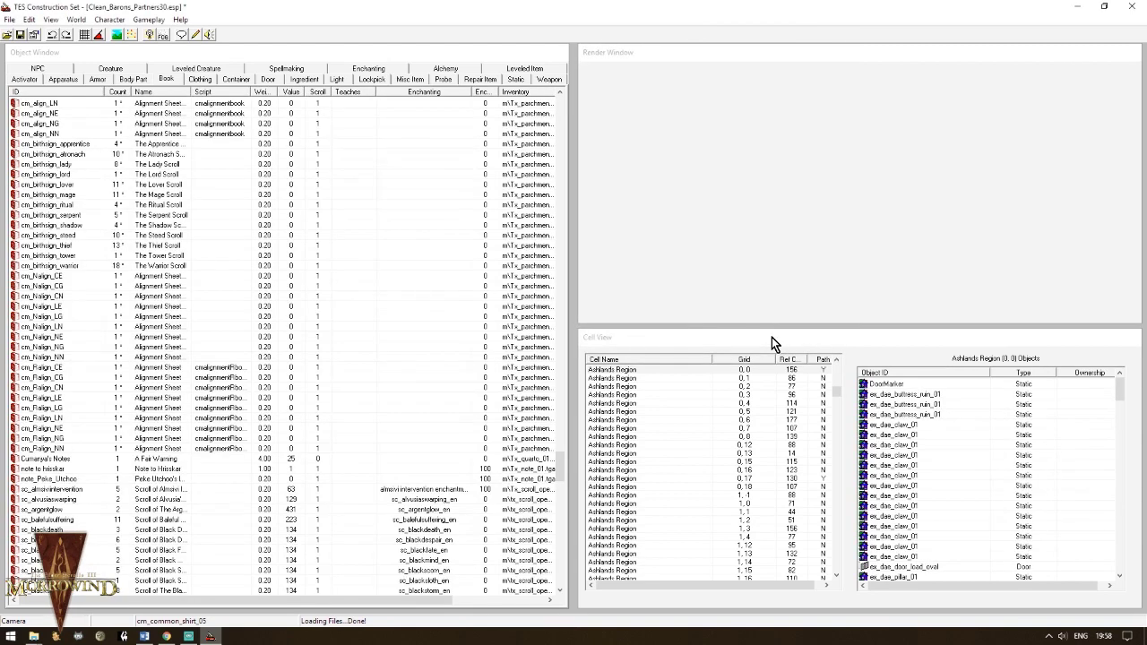
Step: Find the Seyda Neen exterior cell at -2, -9 and load it in the render view
click(643, 429)
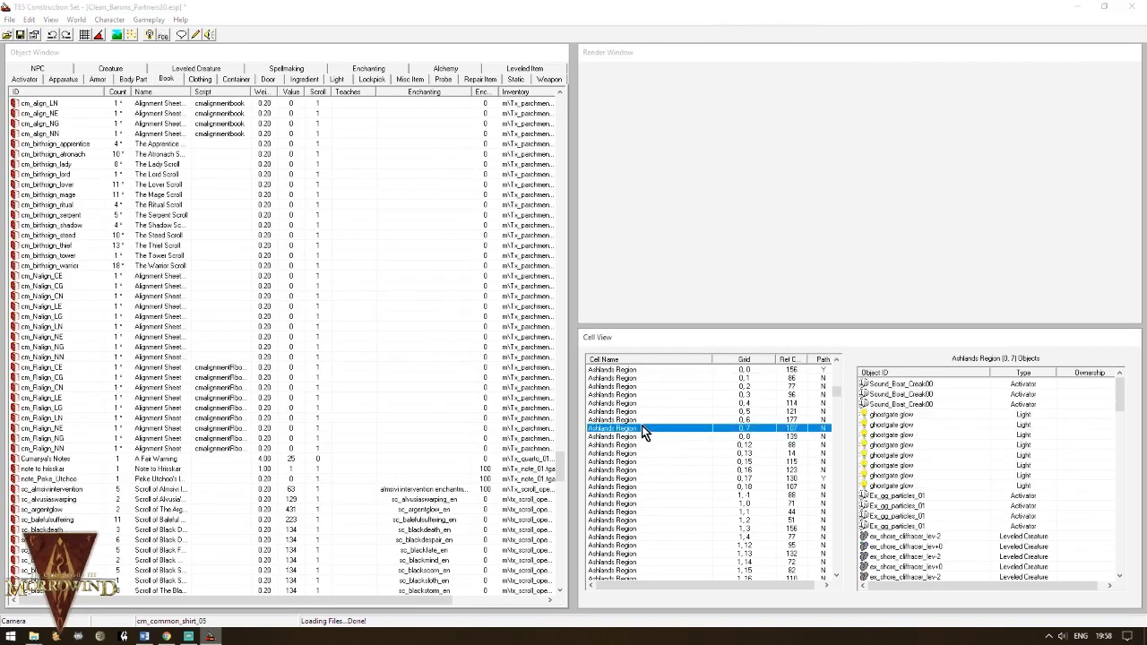
text(seyda)
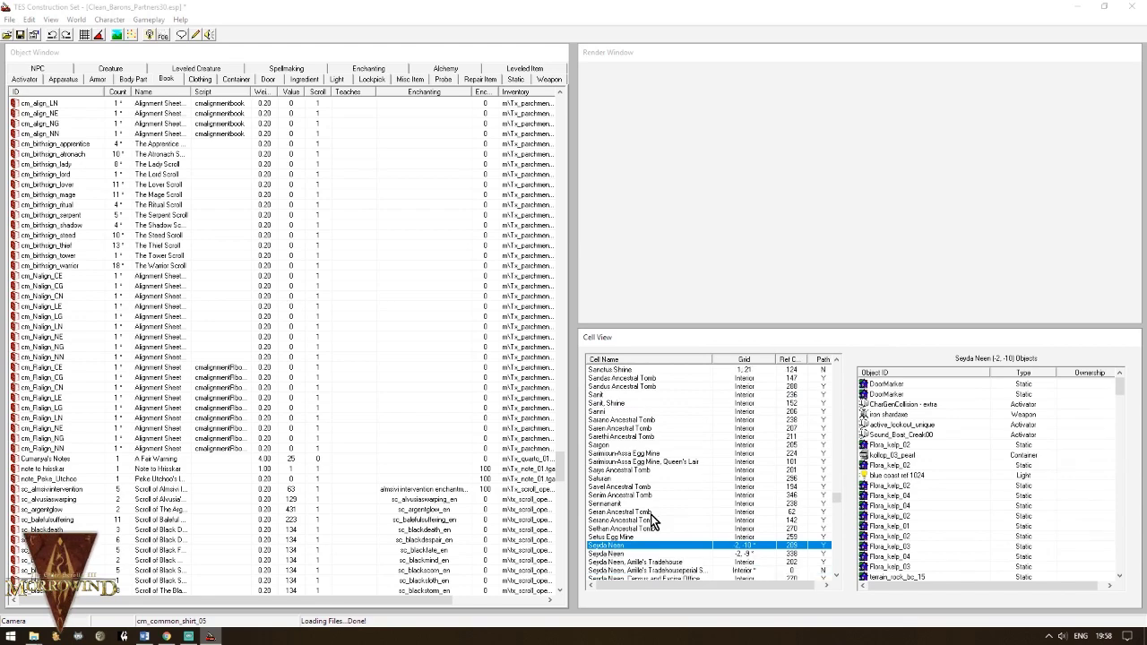
key(Down)
click(617, 538)
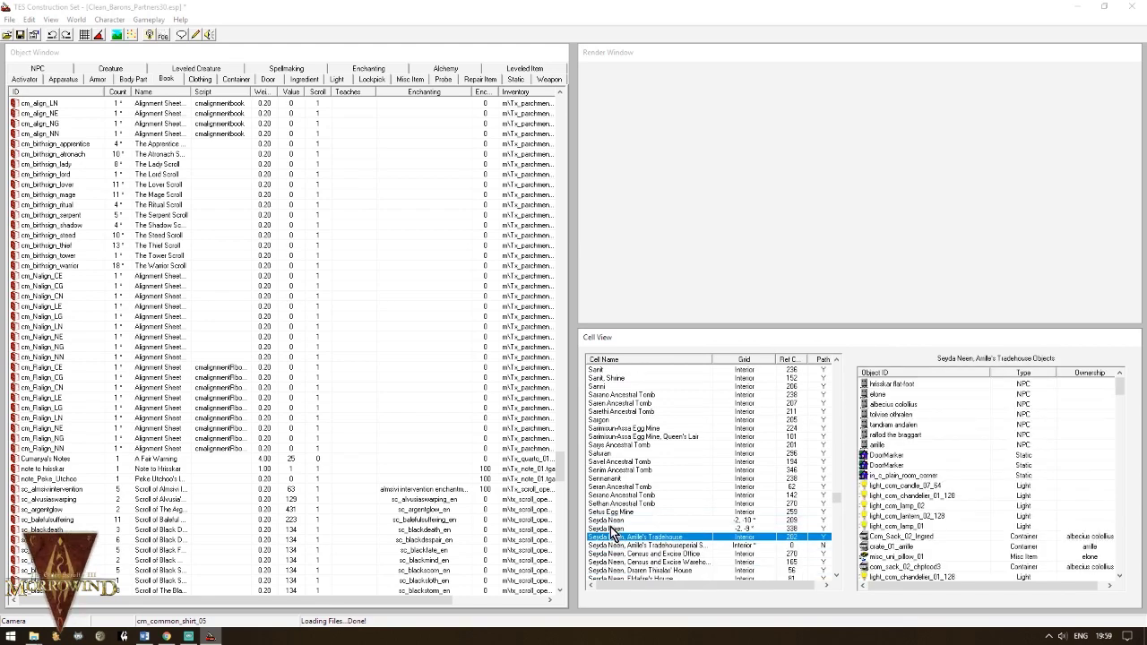
click(610, 528)
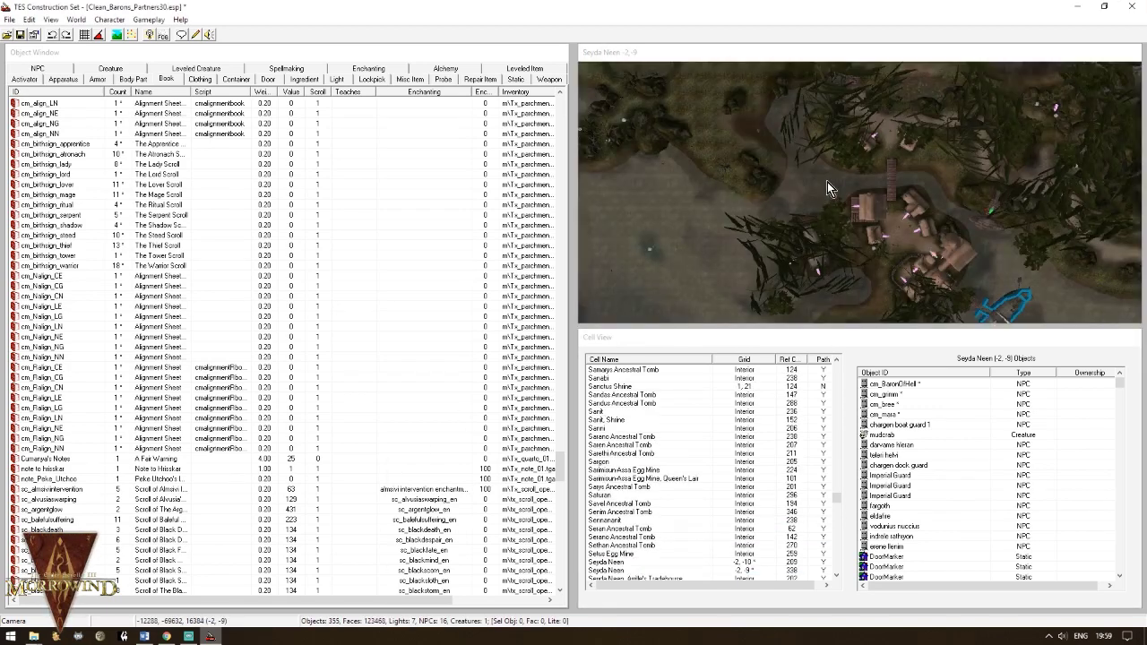
Step: Place the NPC aa_MyComp on the open ground between the two villagers in Seyda Neen
click(879, 236)
scroll(879, 236, up, 5)
scroll(912, 230, up, 4)
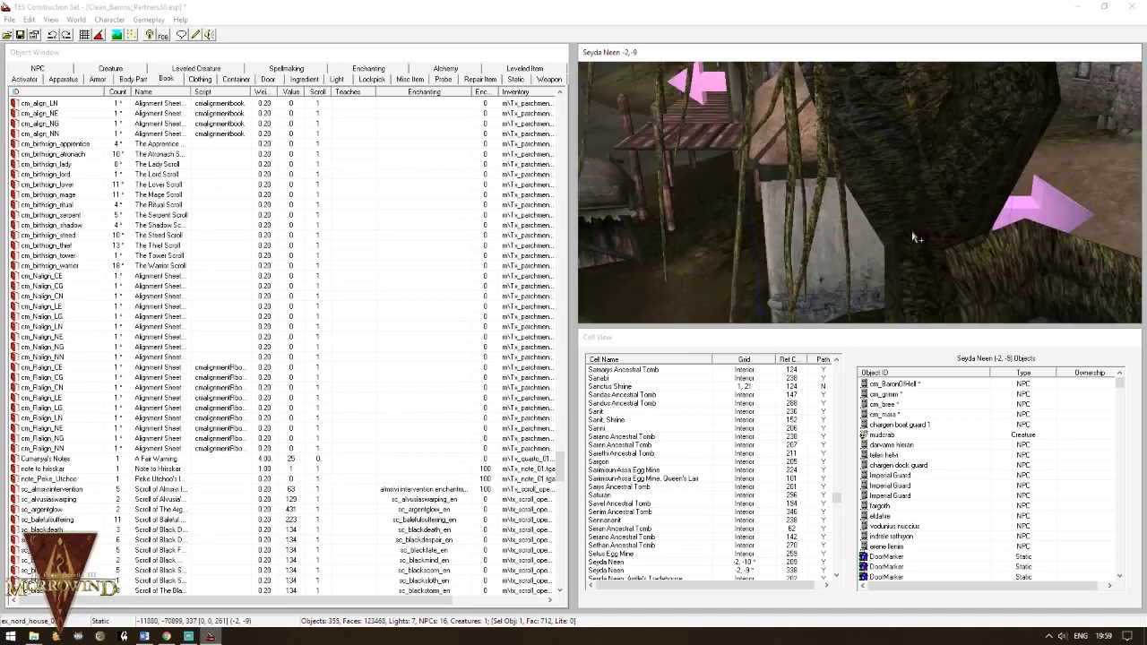
scroll(961, 221, down, 5)
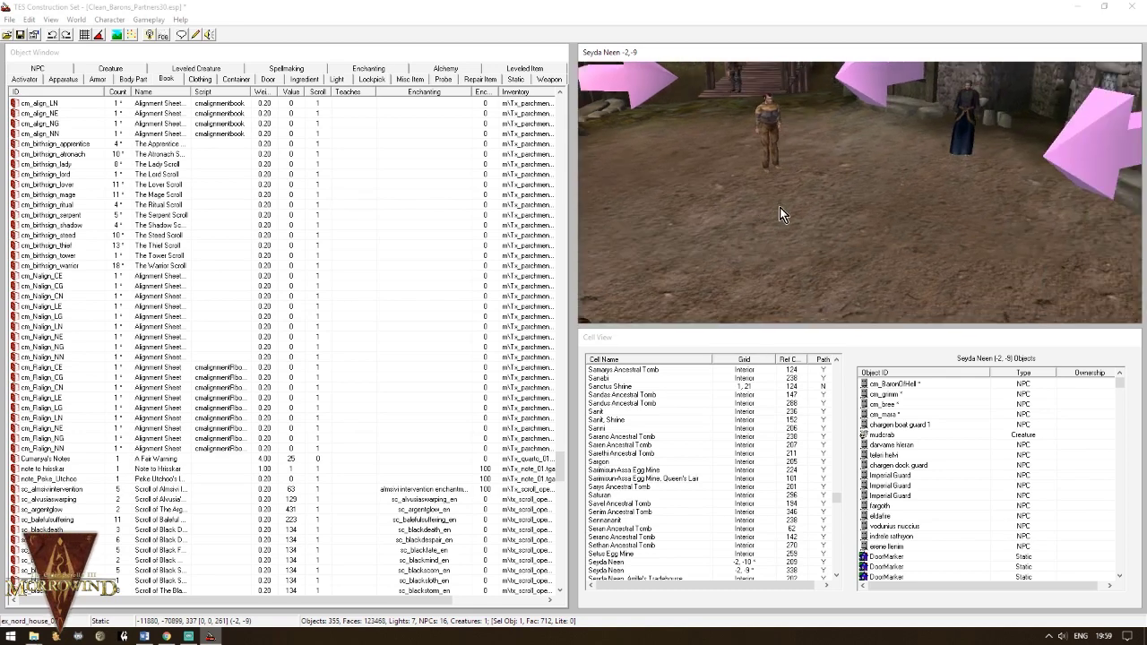
scroll(779, 207, up, 4)
scroll(780, 207, down, 3)
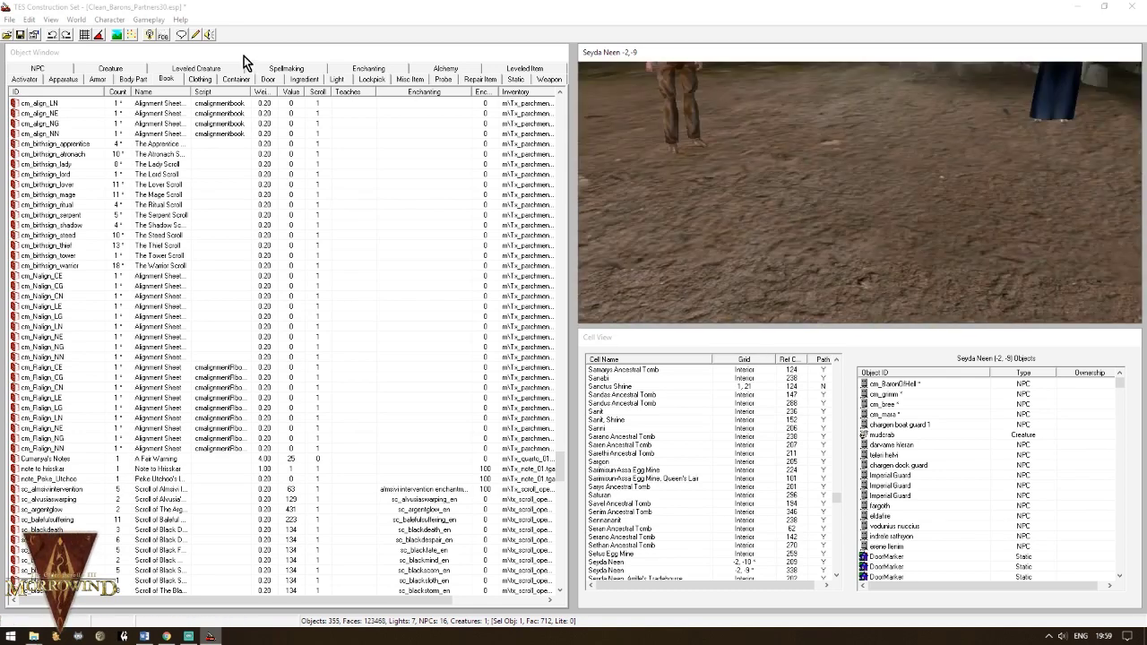
click(52, 68)
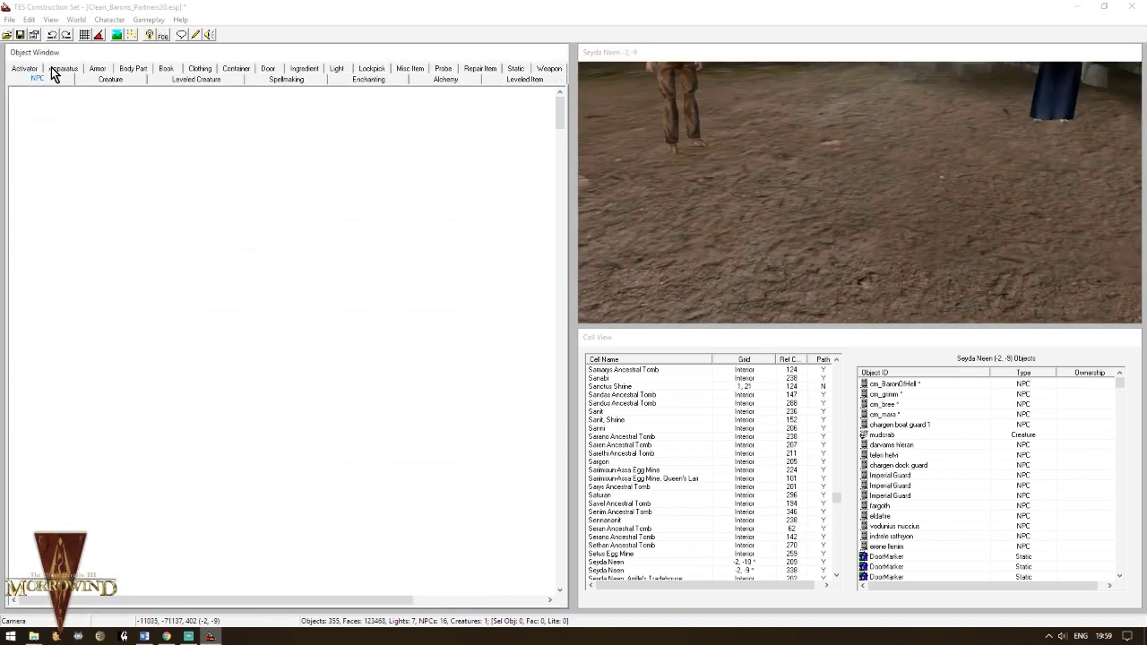
click(36, 122)
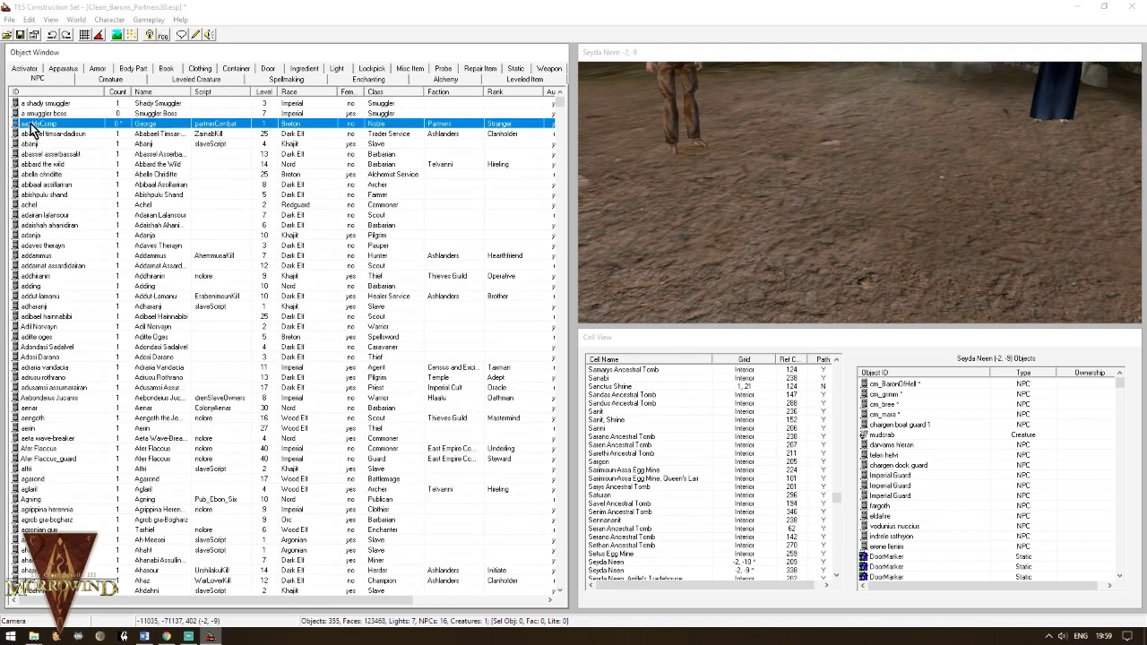
drag(480, 72, 769, 195)
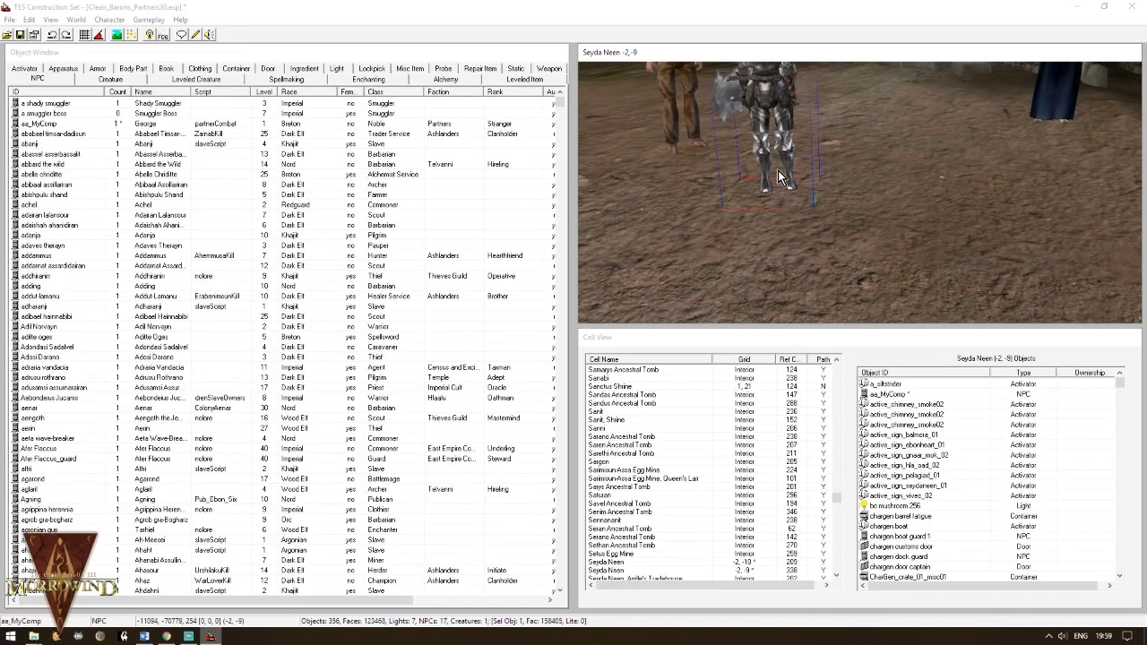
middle_drag(776, 136, 787, 194)
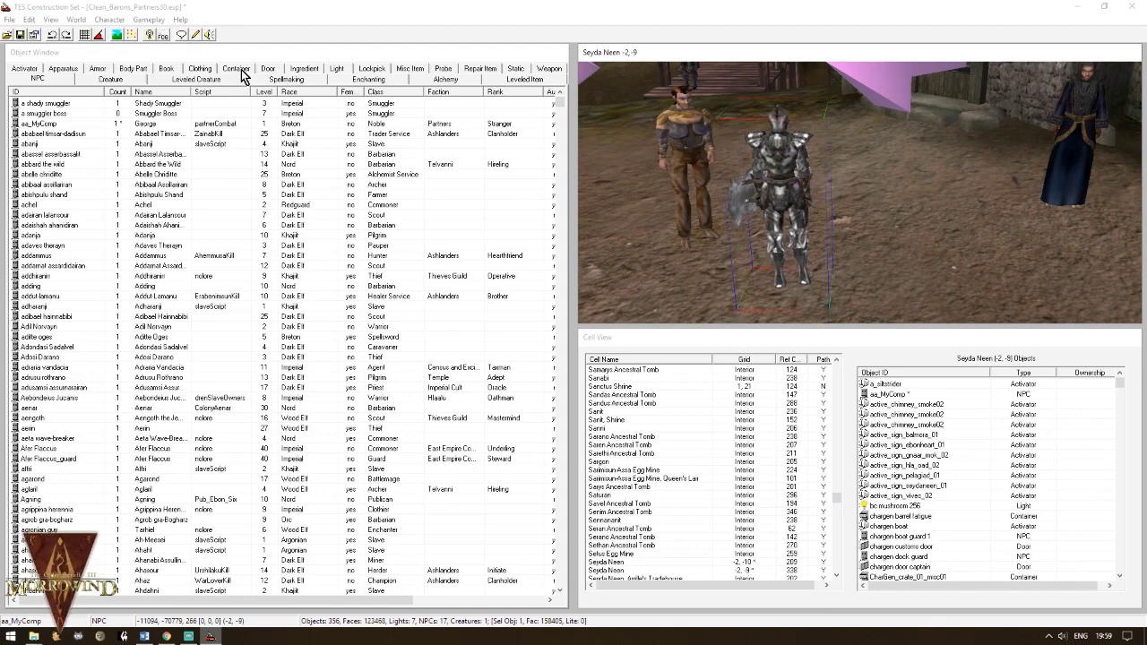
Step: Open the creature atronach_flame for editing and change its ID to aa_flame_comp
click(112, 79)
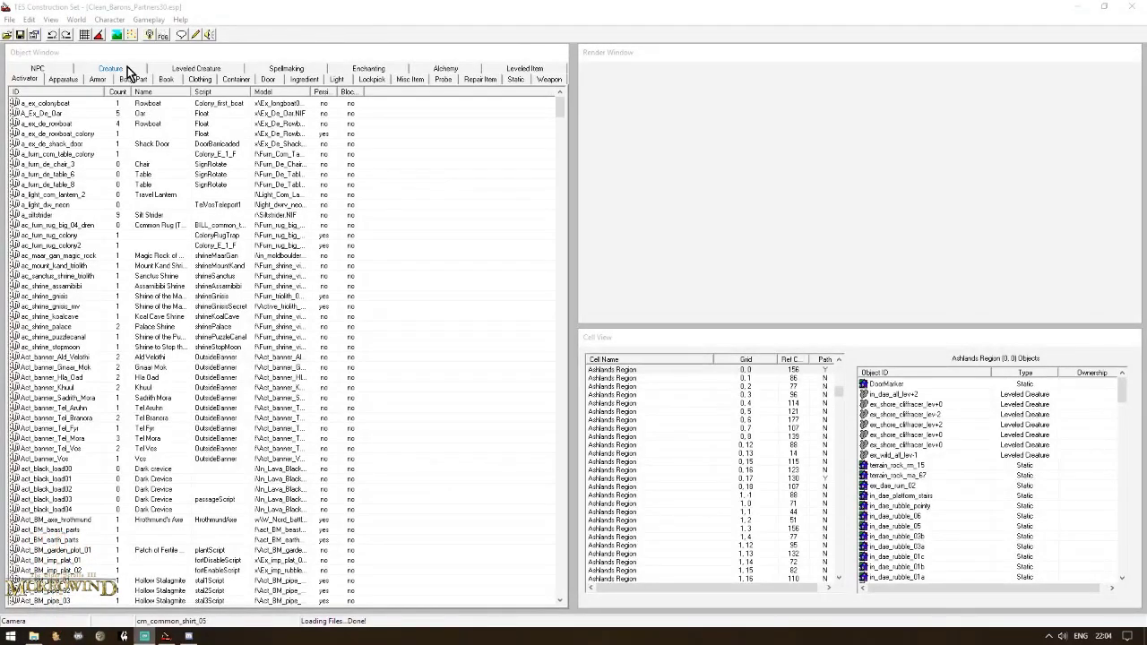
click(128, 71)
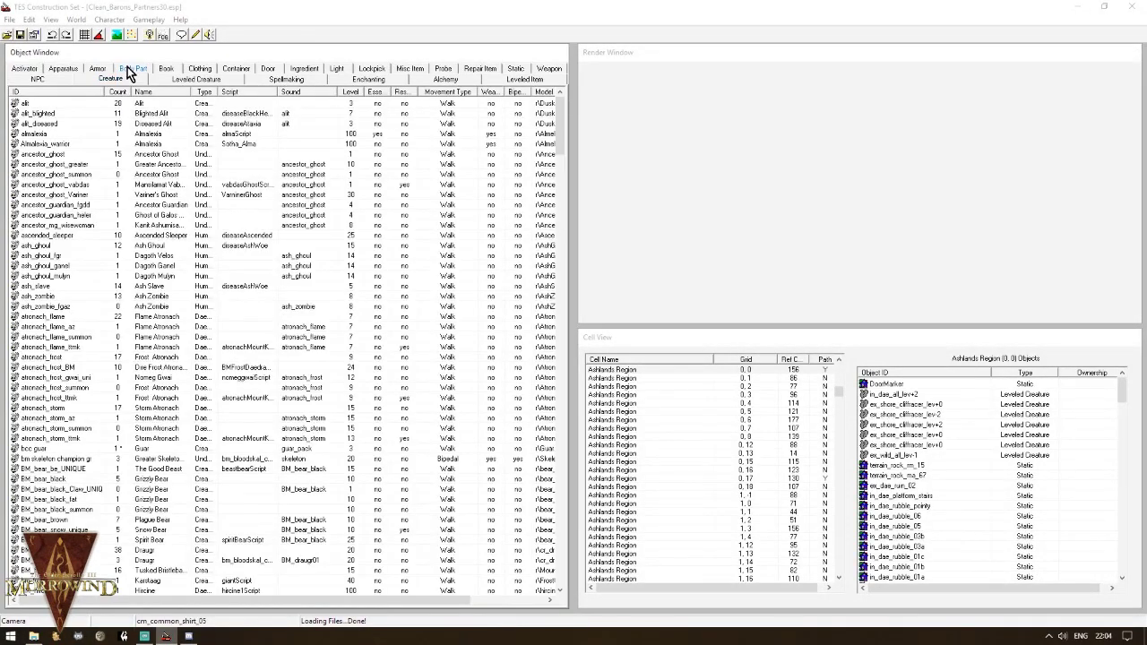
scroll(176, 228, down, 5)
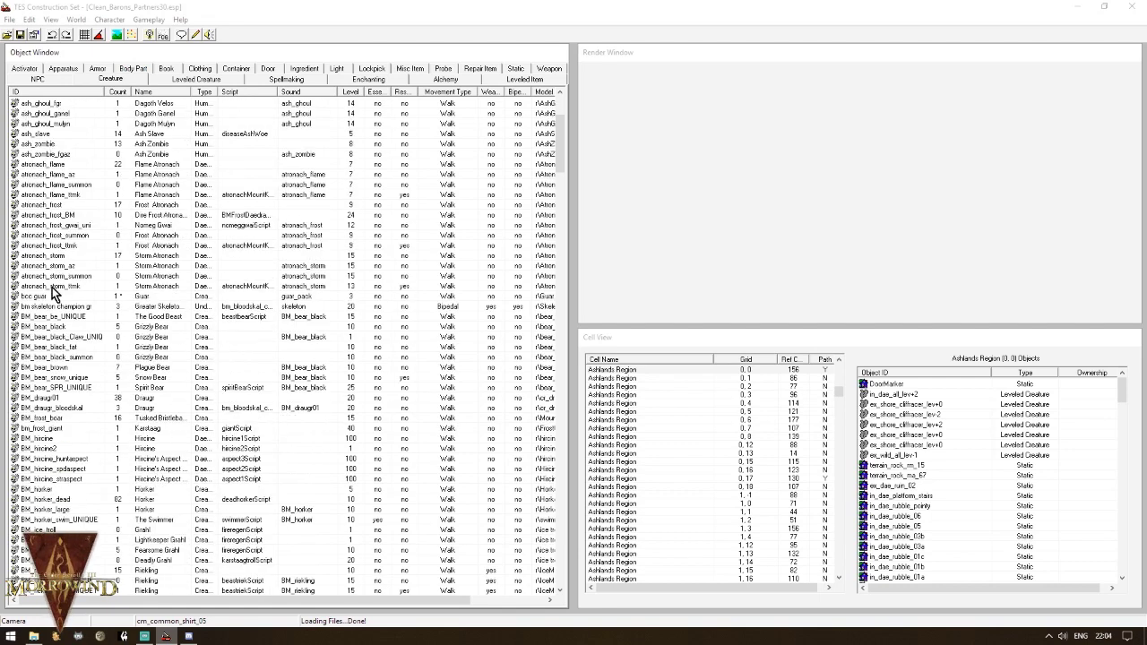
double_click(36, 167)
double_click(520, 186)
text(aa_flame_comp)
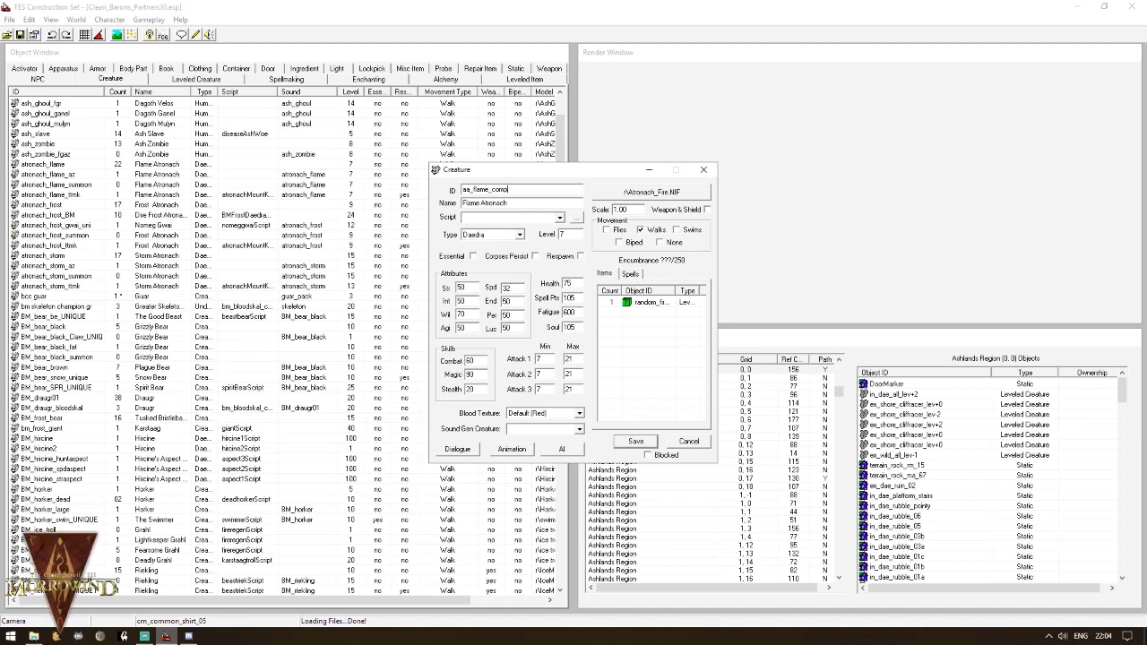
Step: Name the creature Toasty and set its health to 150
drag(513, 204, 444, 204)
text(Toasty)
drag(573, 283, 551, 285)
text(15)
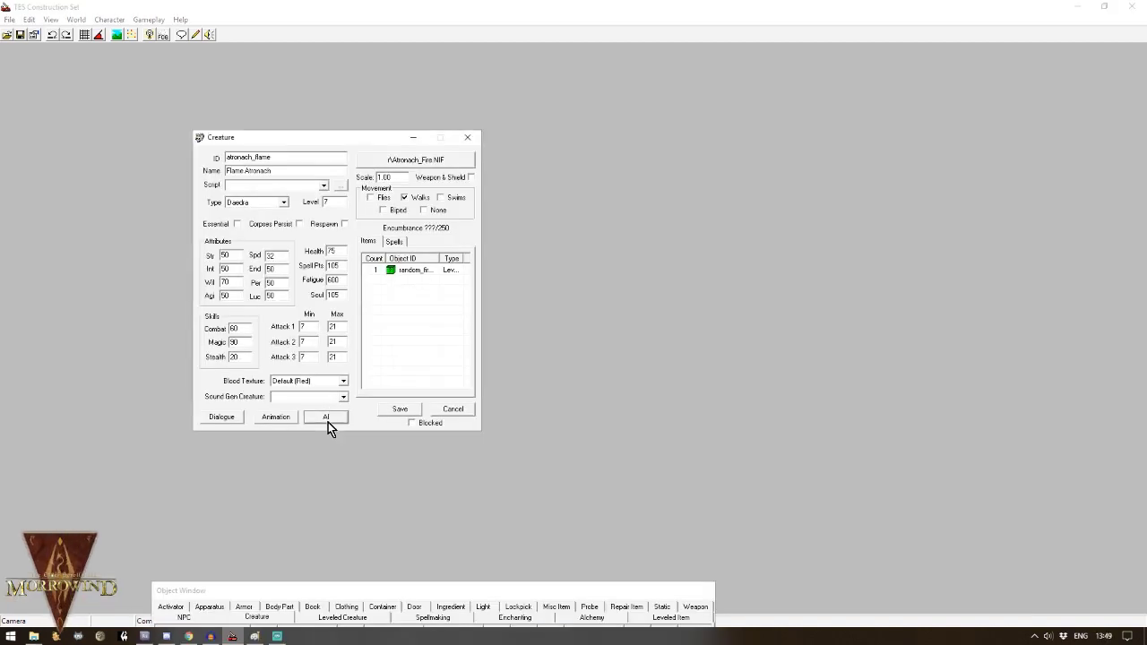
Step: Edit the Fight value in the flame atronach's AI settings and save the AI data and the creature
click(328, 420)
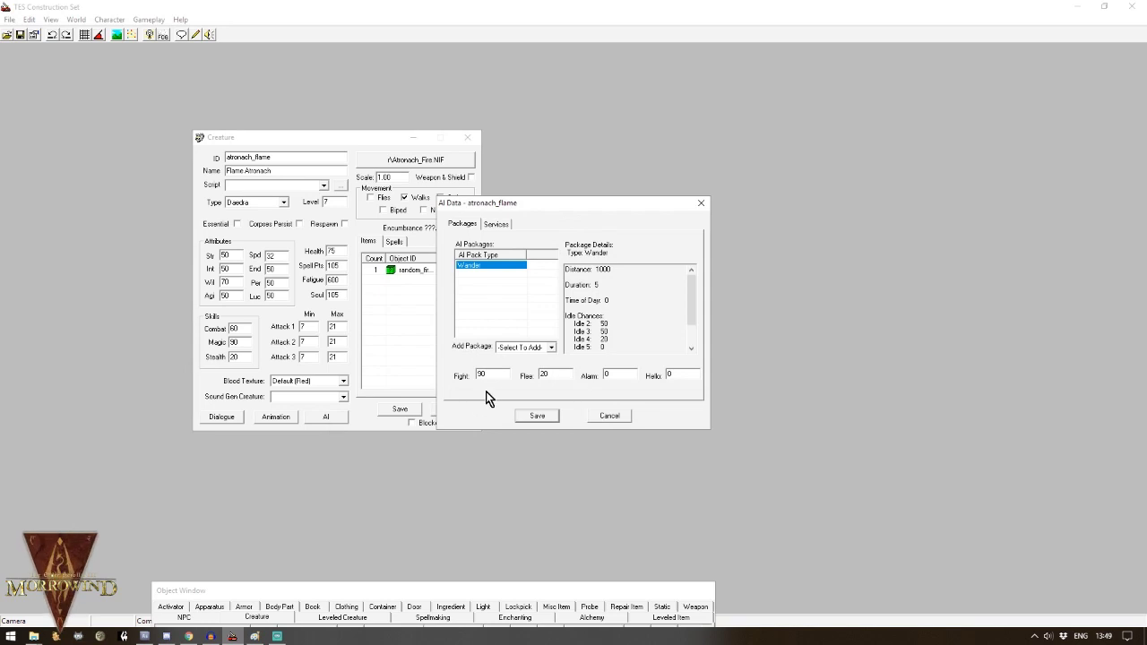
drag(491, 374, 458, 376)
click(534, 417)
click(393, 408)
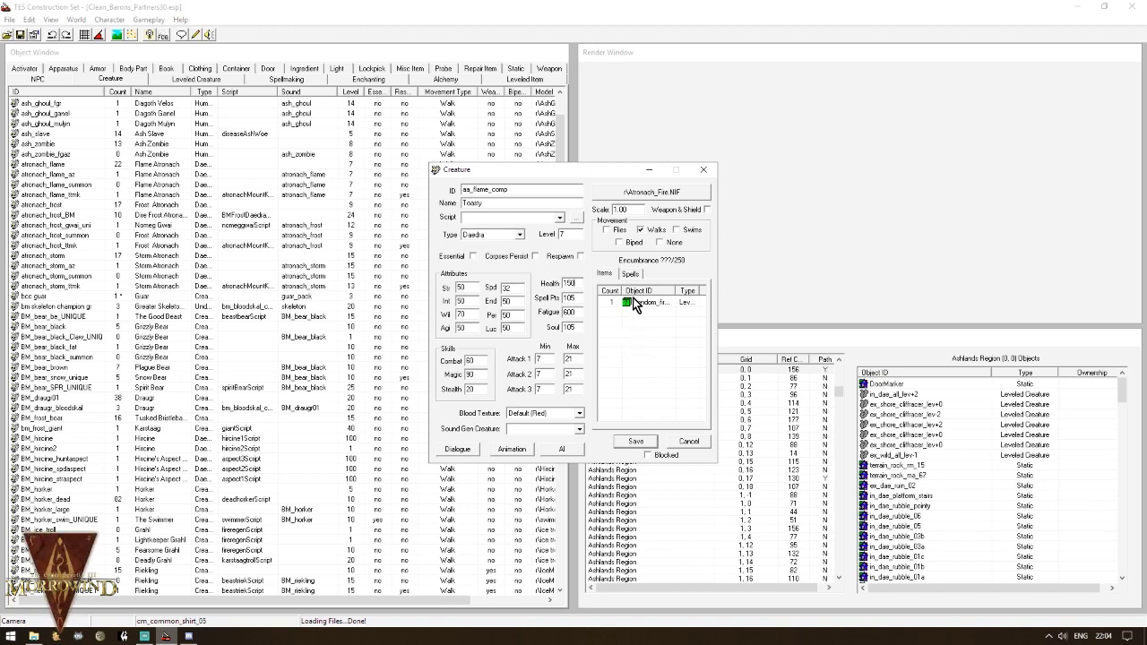
Step: Check the creature's spells, assign it the script beastScript and save it as a new object
click(631, 273)
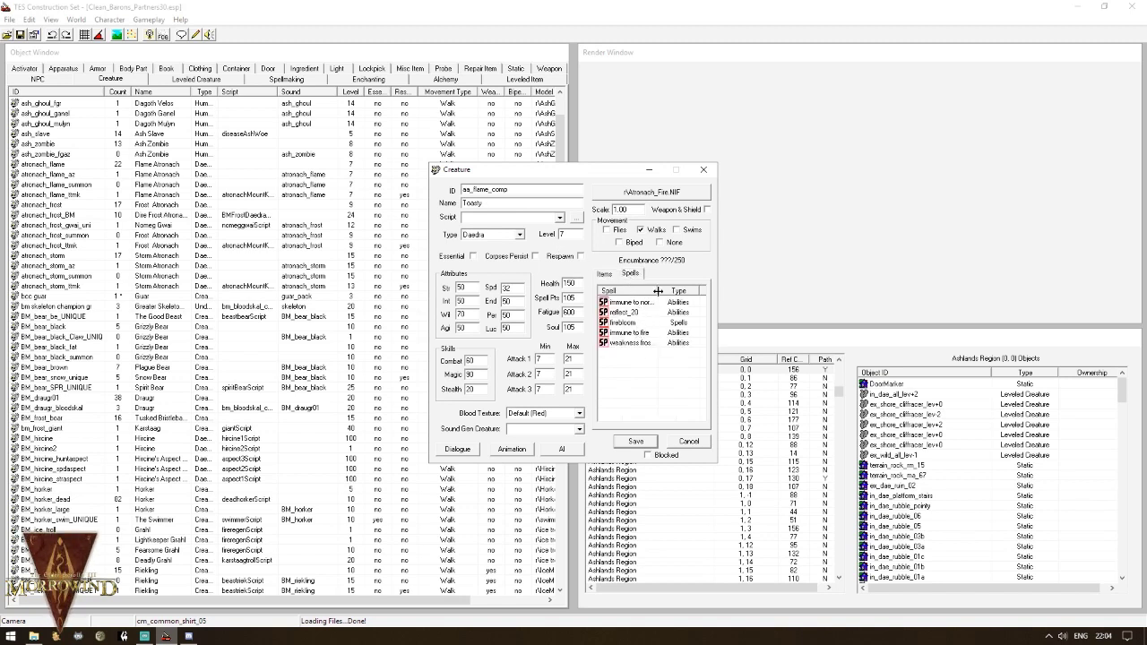
drag(658, 290, 702, 290)
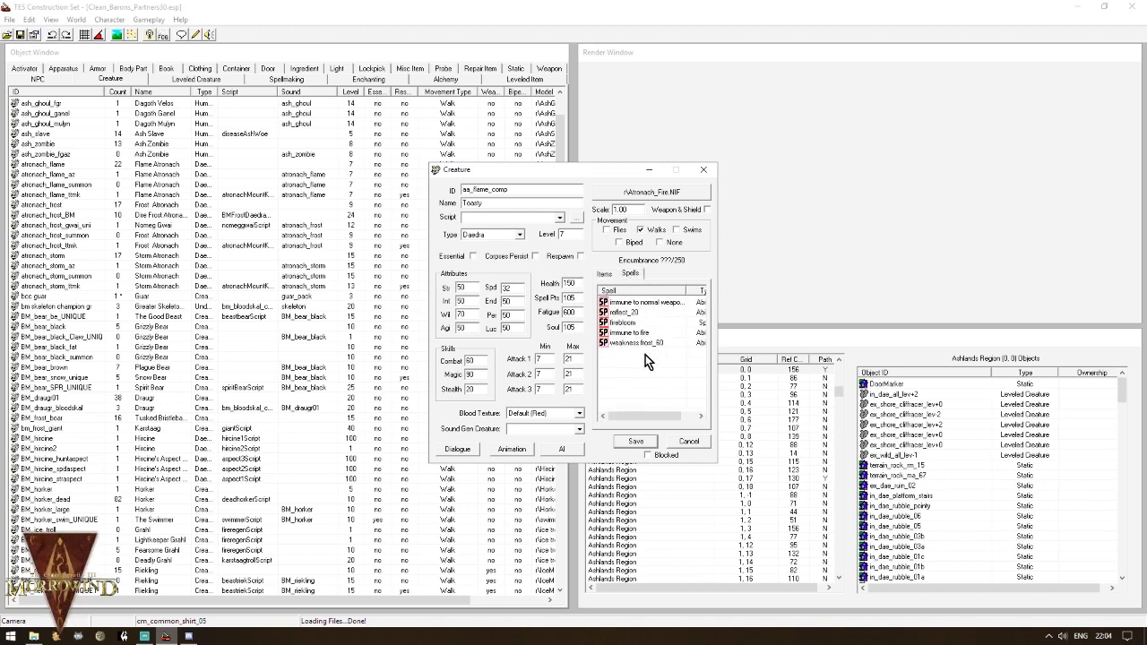
click(482, 218)
key(Down)
key(Down)
key(Down)
key(Down)
key(Down)
key(Down)
key(Down)
key(Down)
key(Down)
key(Down)
key(Down)
key(Down)
key(Down)
key(Down)
key(Down)
key(Down)
key(Down)
key(Down)
key(Down)
key(Down)
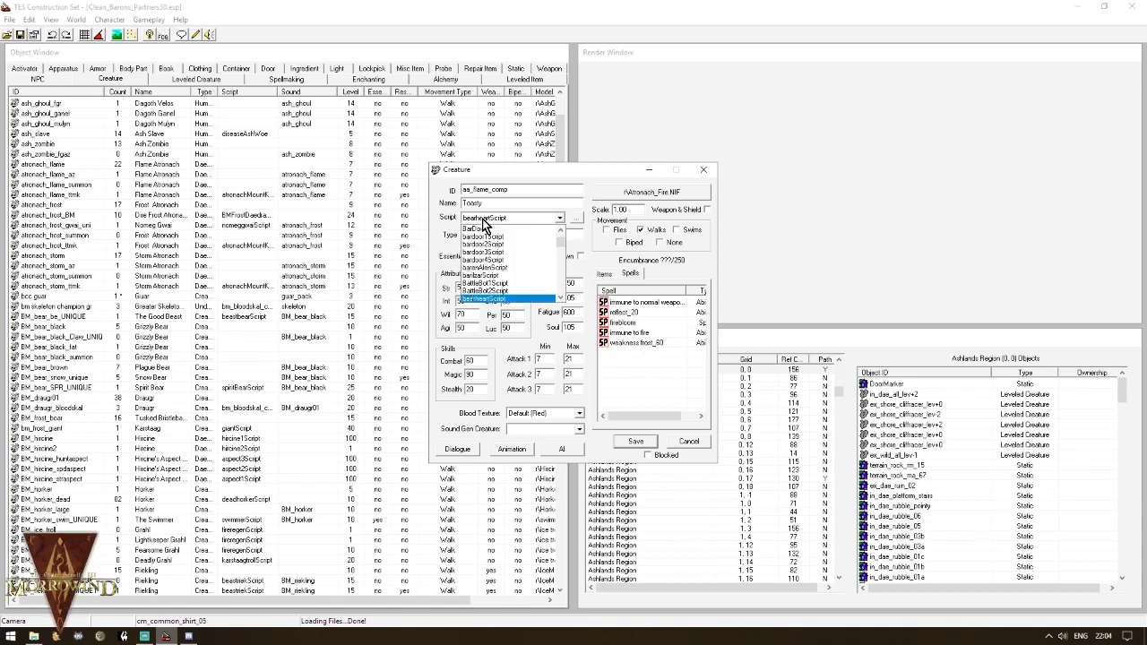
key(Down)
key(Down)
key(Return)
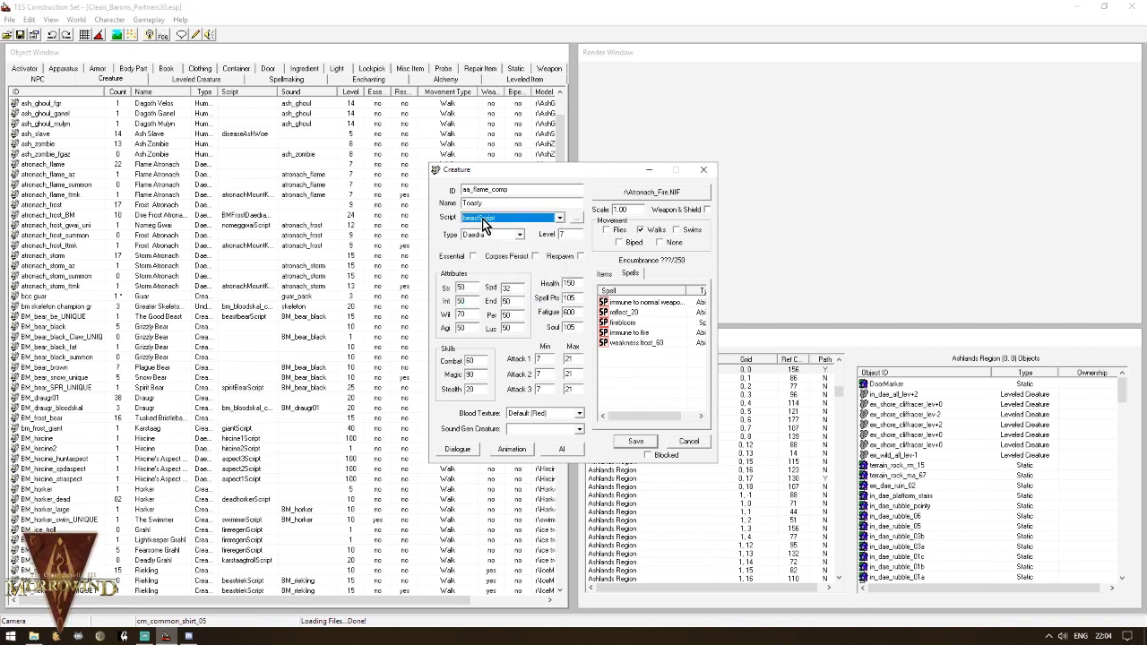
click(629, 443)
click(588, 369)
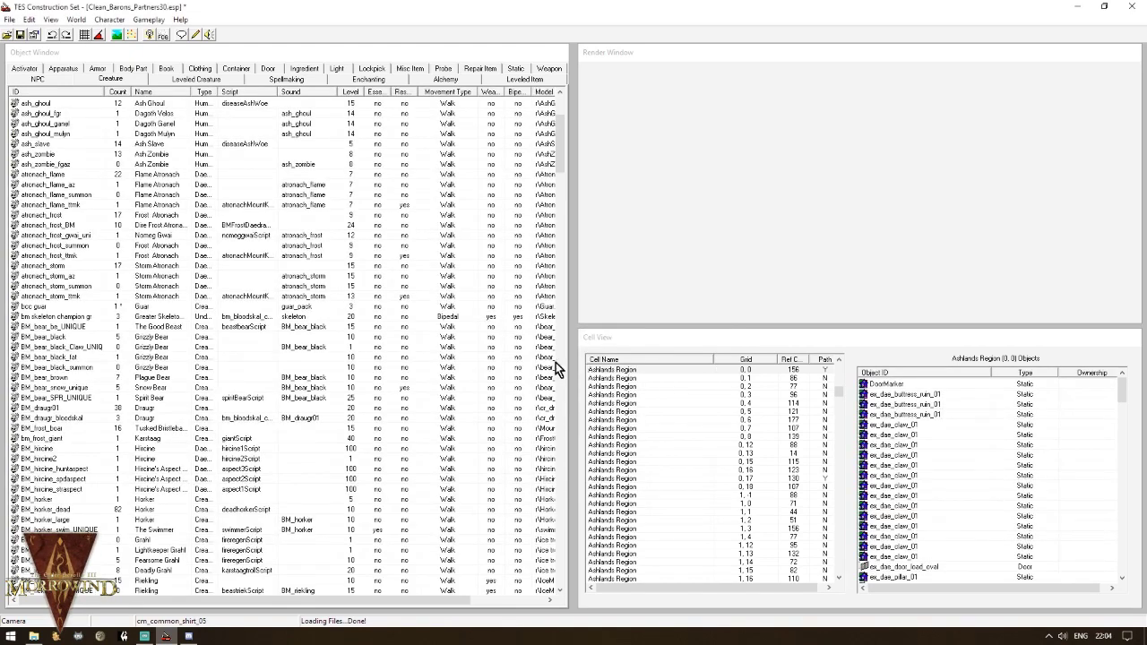
Step: Find the cm_cliff_racer responses in the dialogue's Greeting 0 and duplicate its "Pitiful beast sounds" response
click(181, 36)
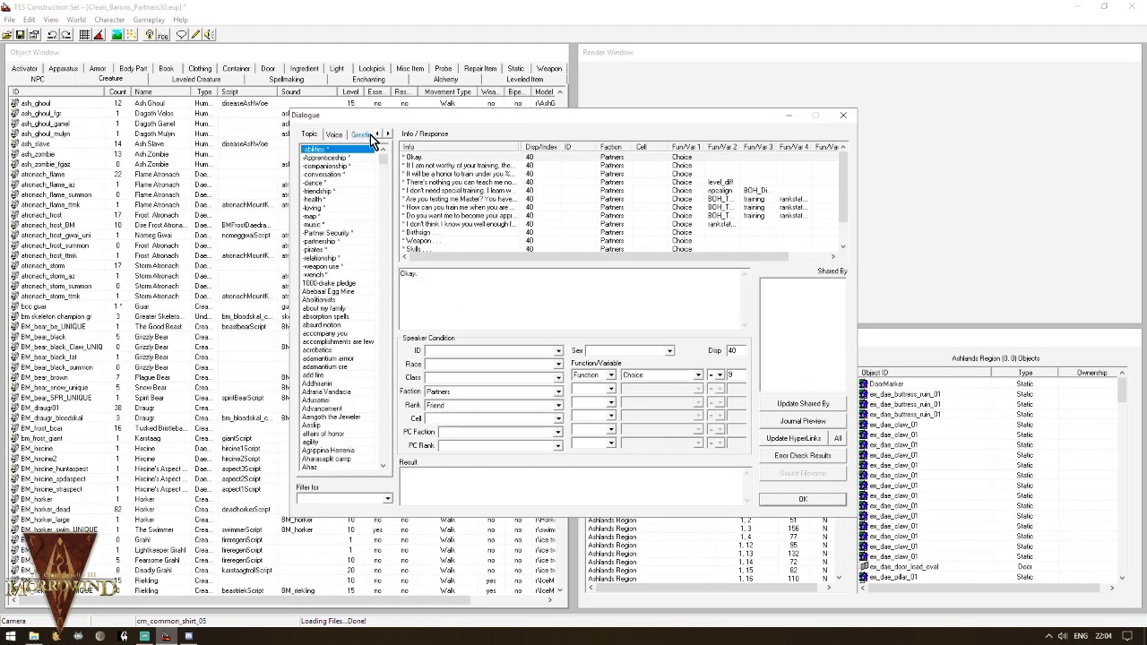
click(366, 135)
scroll(502, 195, down, 10)
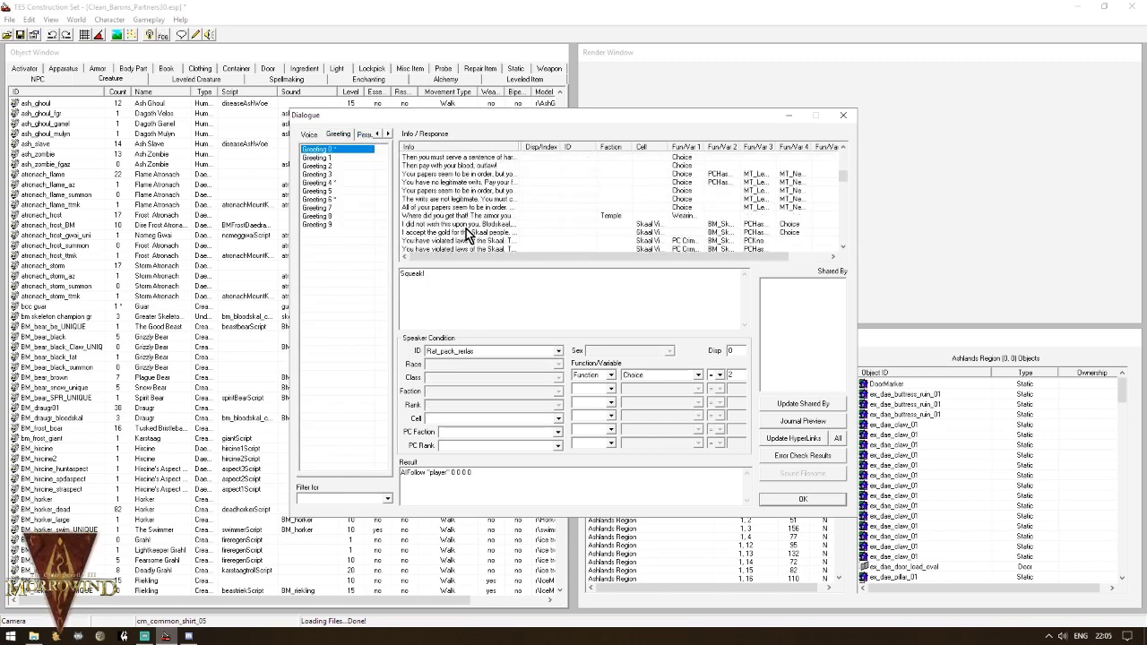
scroll(466, 230, down, 6)
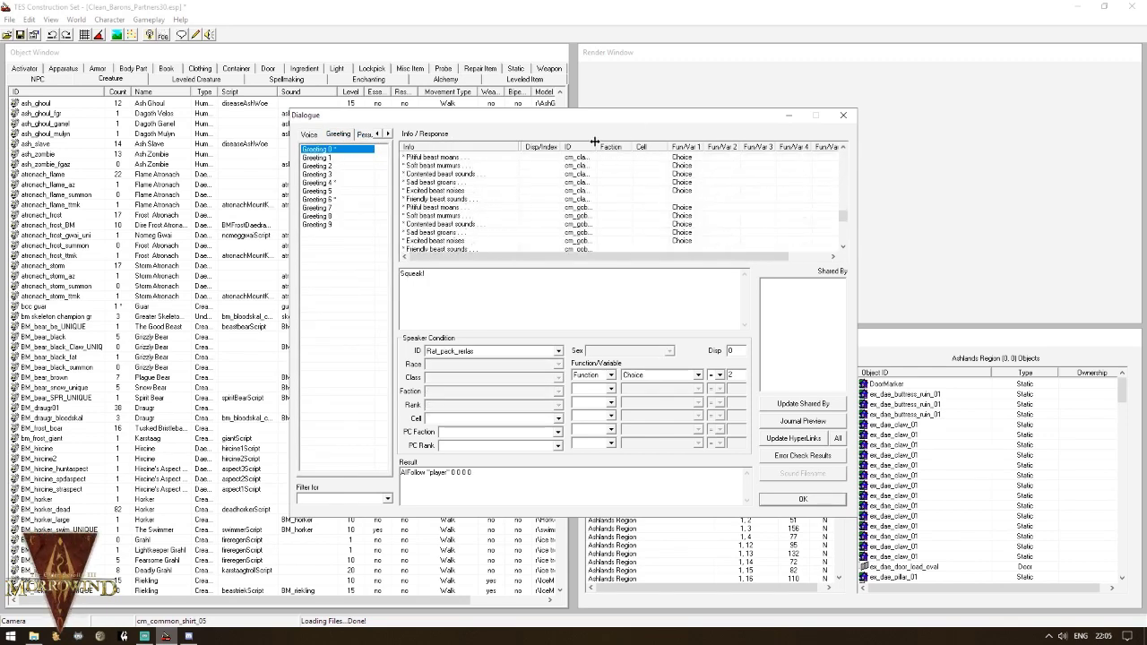
drag(638, 144, 643, 144)
scroll(546, 197, down, 4)
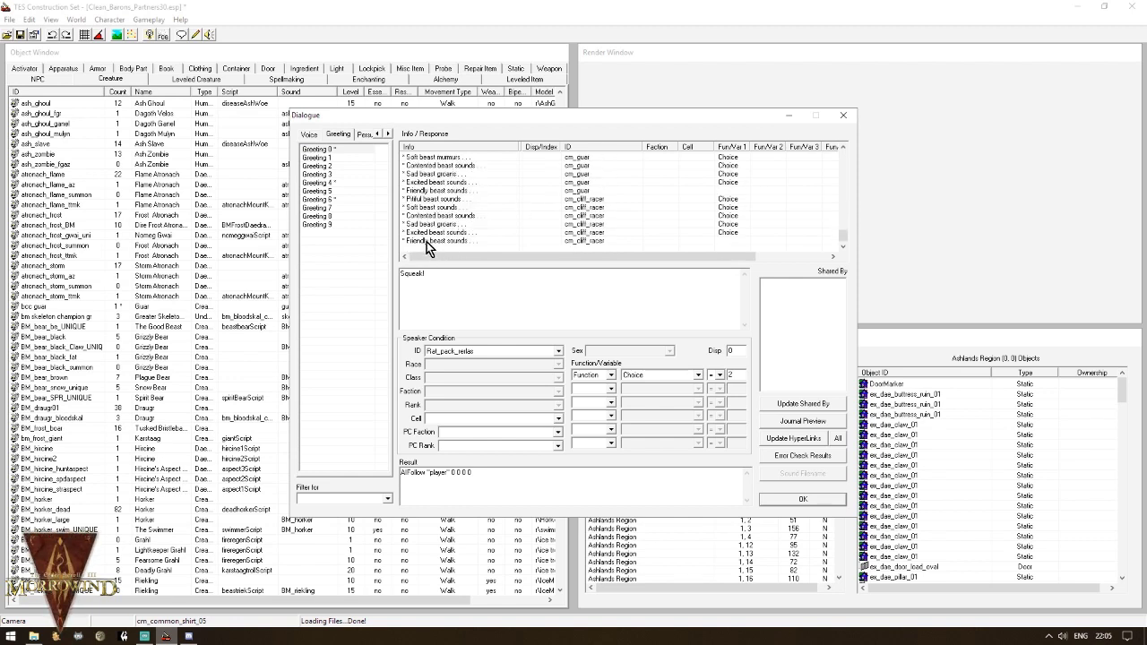
right_click(444, 200)
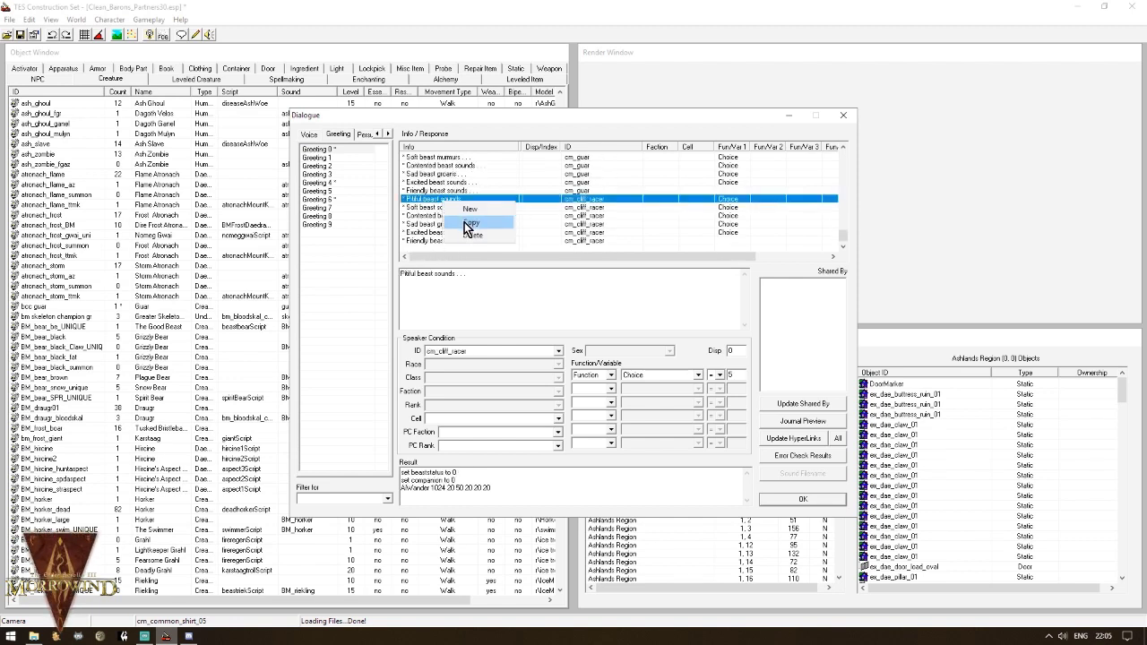
click(466, 223)
click(444, 208)
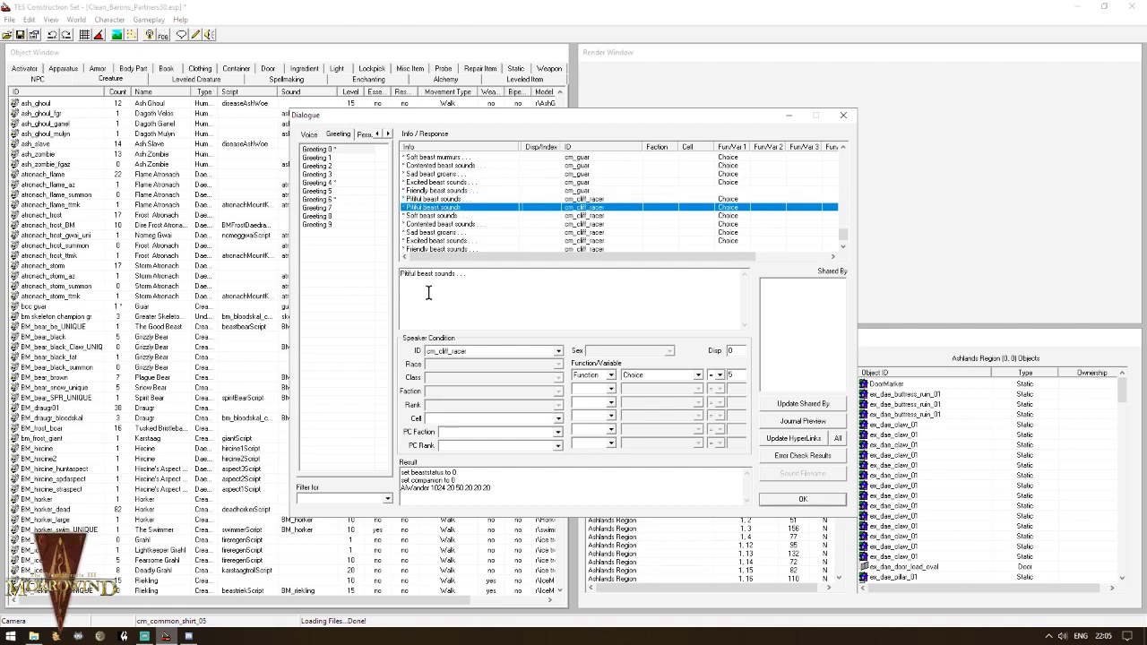
Step: Set the speaker ID of the copied "Pitiful beast sounds" response to aa_flame_comp
click(464, 354)
scroll(558, 384, up, 10)
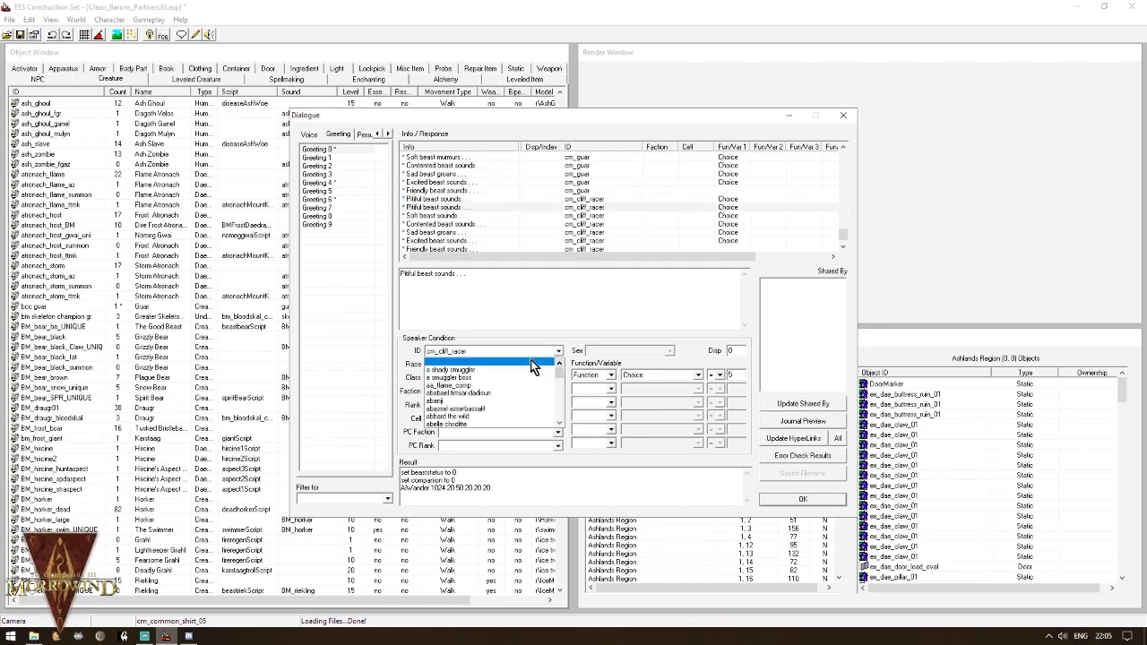
click(467, 386)
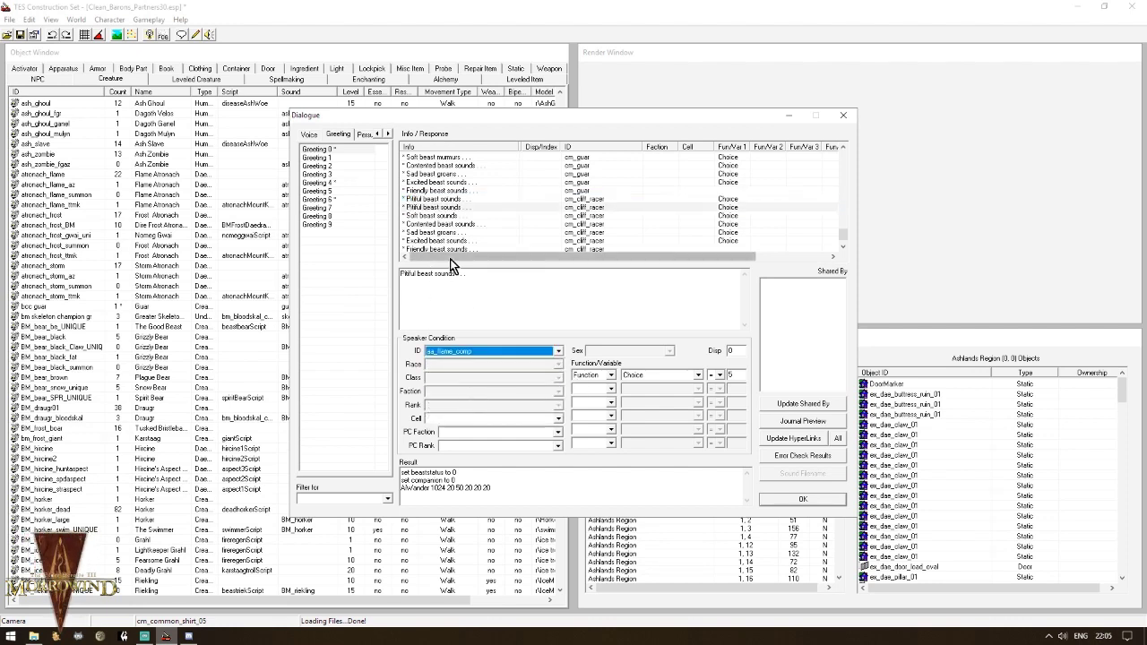
click(438, 208)
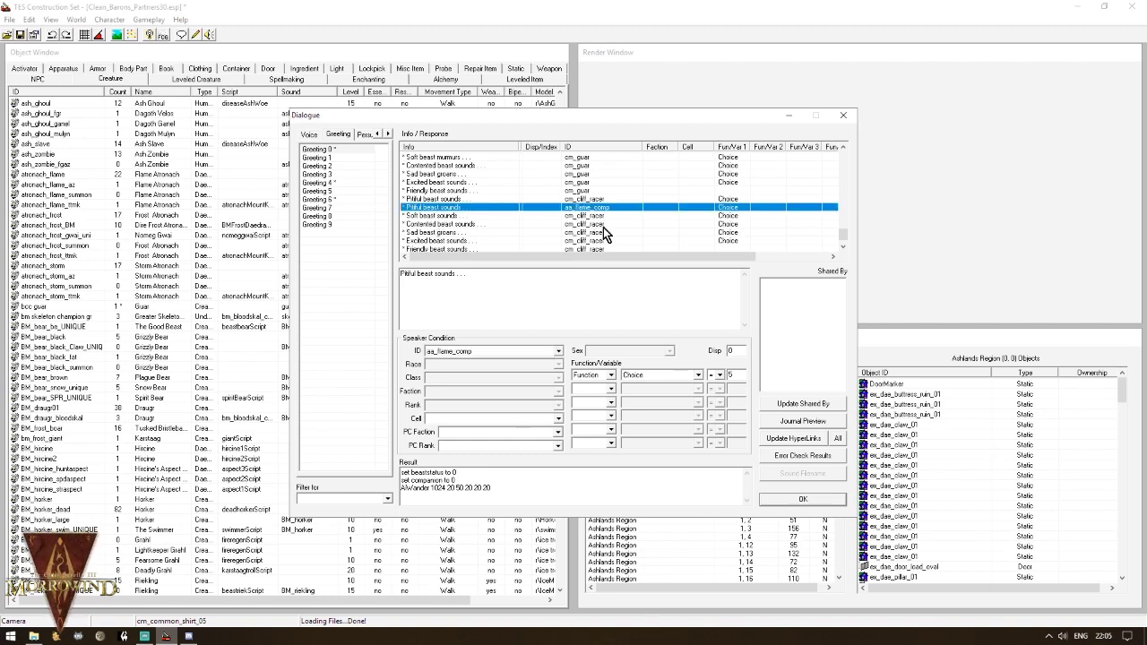
Step: Move the aa_flame_comp response down below the last cm_cliff_racer response in Greeting 0
key(Down)
key(Down)
key(Down)
key(Down)
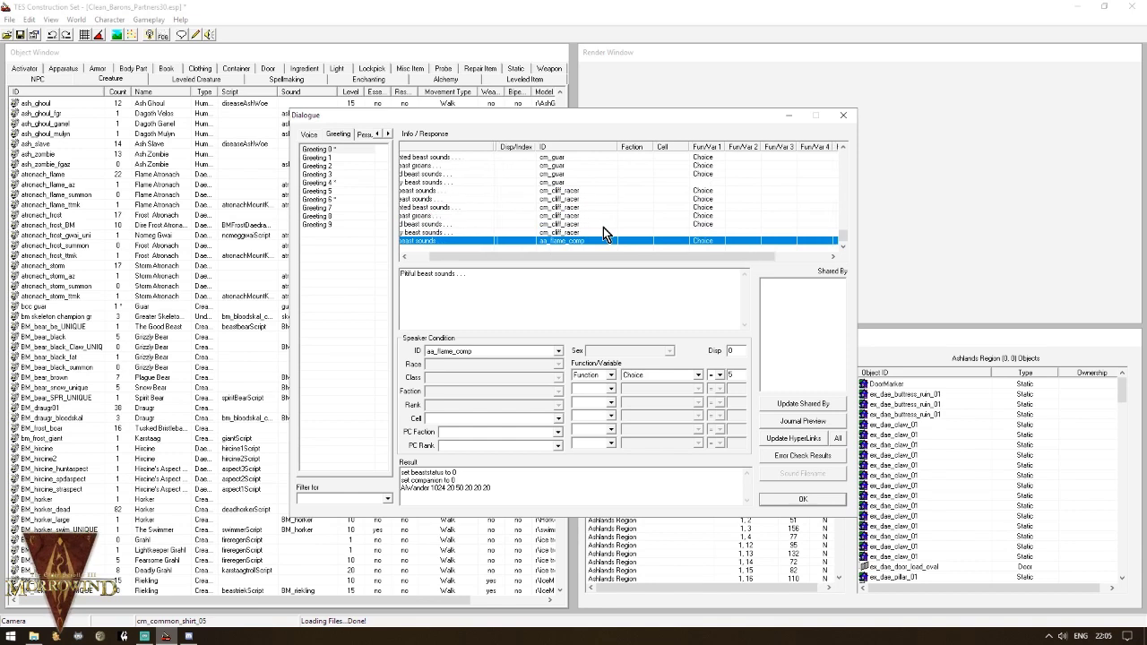
drag(519, 257, 414, 259)
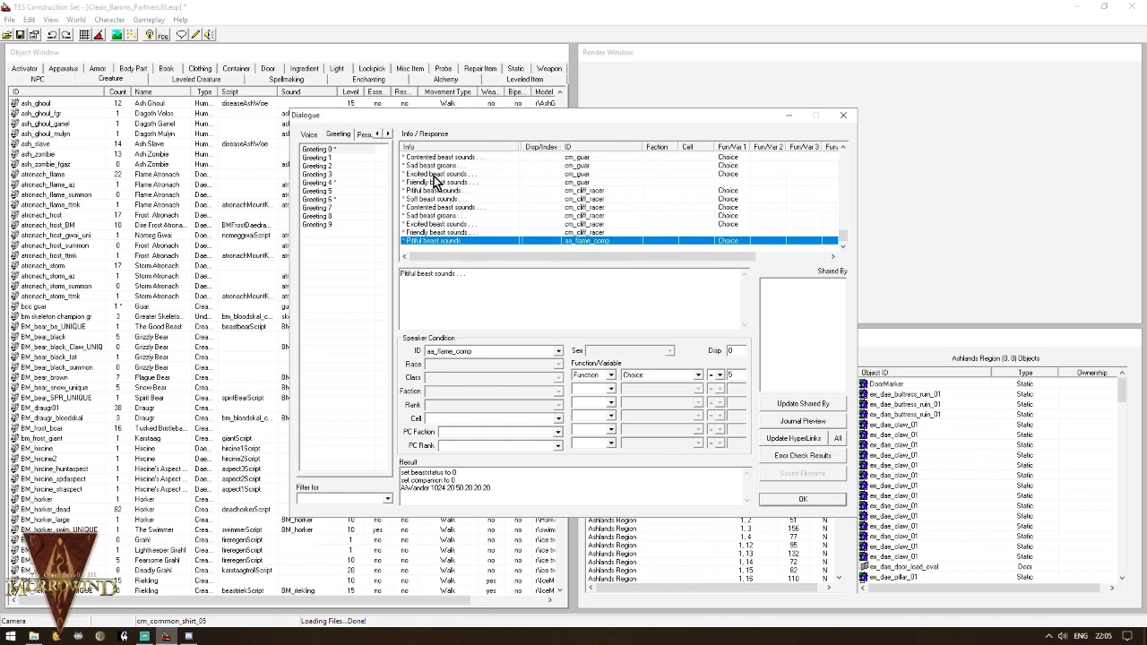
Step: Add a copy of the cm_cliff_racer "Soft beast sounds" response for speaker aa_flame_comp, placed below its "Pitiful beast sounds" response
right_click(436, 199)
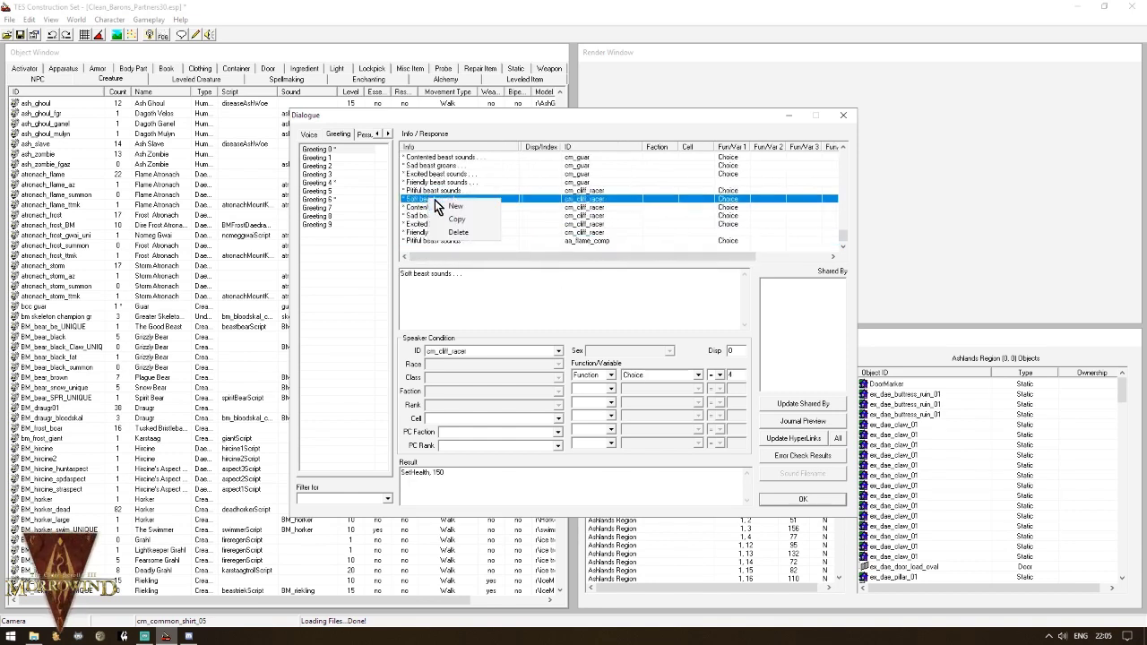
click(456, 219)
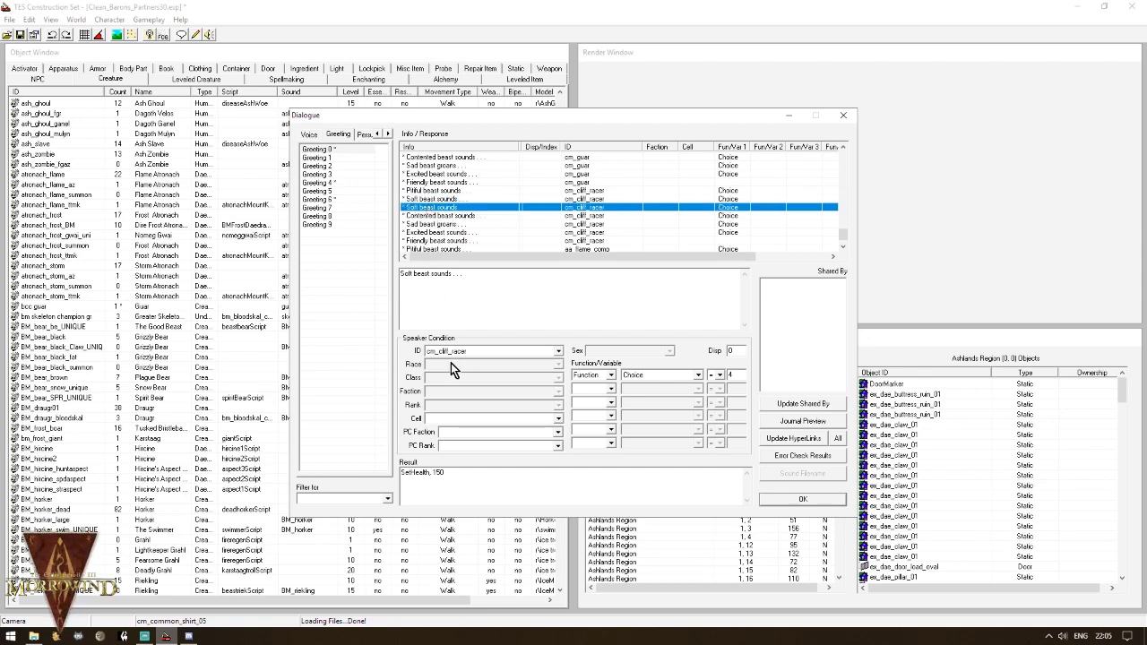
click(475, 351)
drag(559, 399, 559, 359)
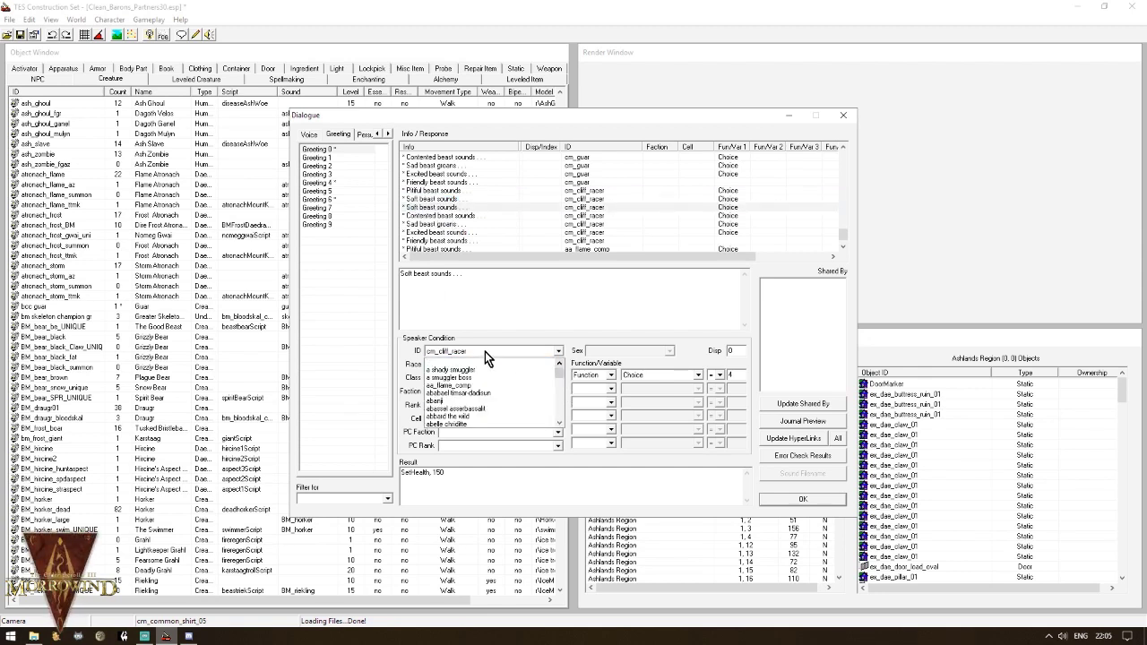
click(462, 385)
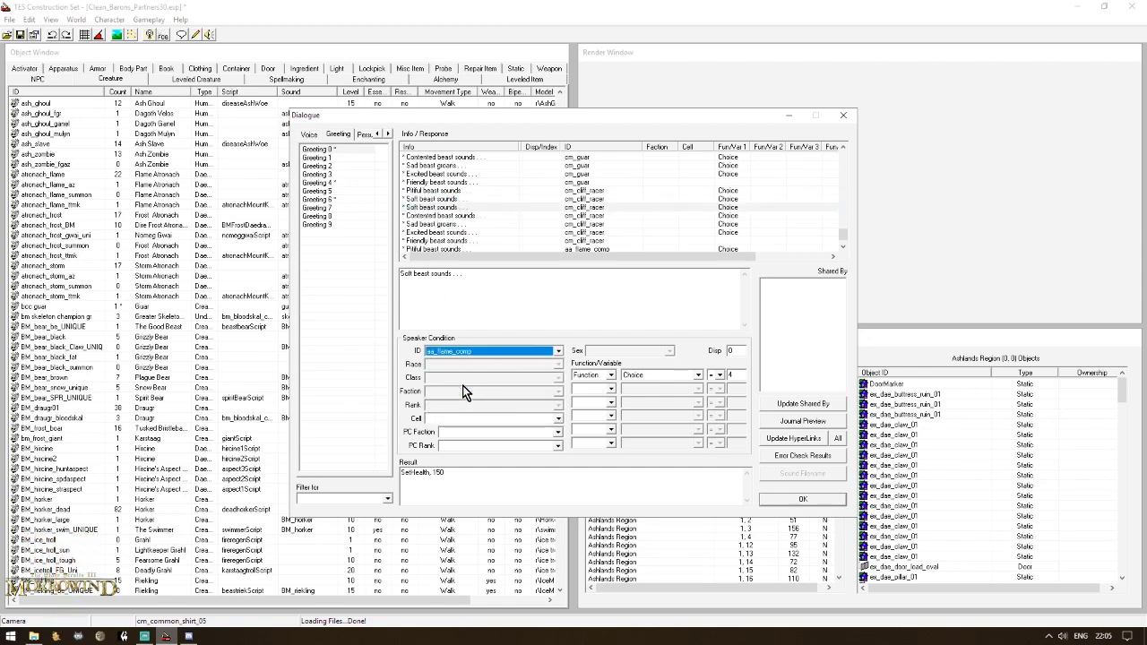
click(427, 205)
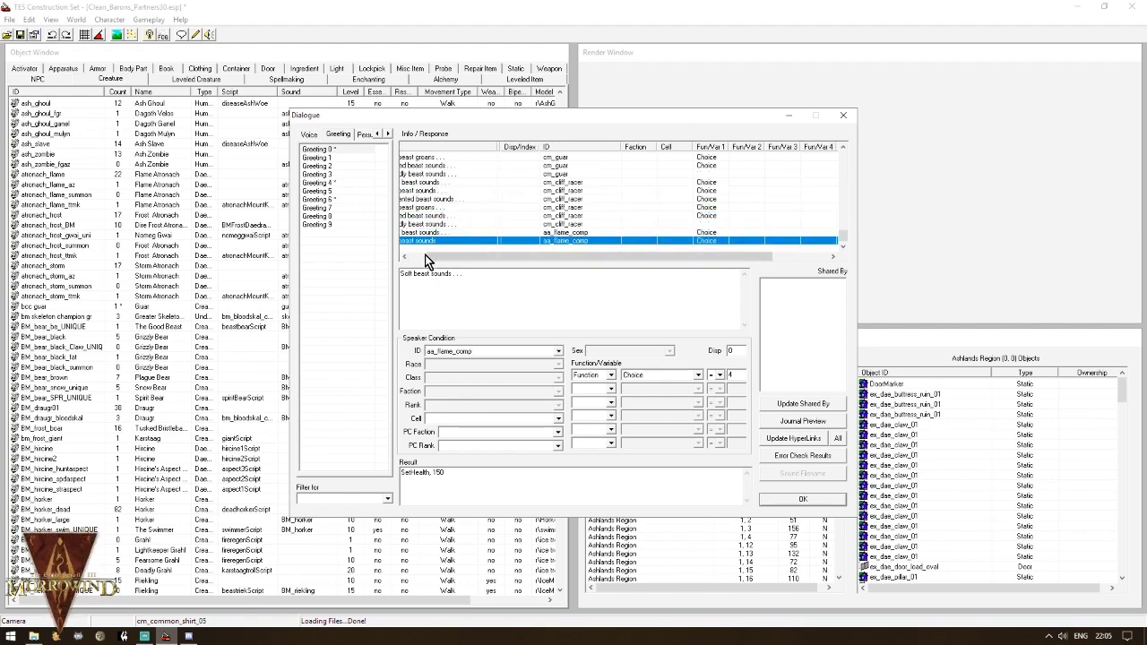
drag(427, 258, 389, 258)
Step: Add a copy of the cm_cliff_racer "Contented beast sounds" response for speaker aa_flame_comp, placed below its "Soft beast sounds" response
scroll(451, 206, up, 1)
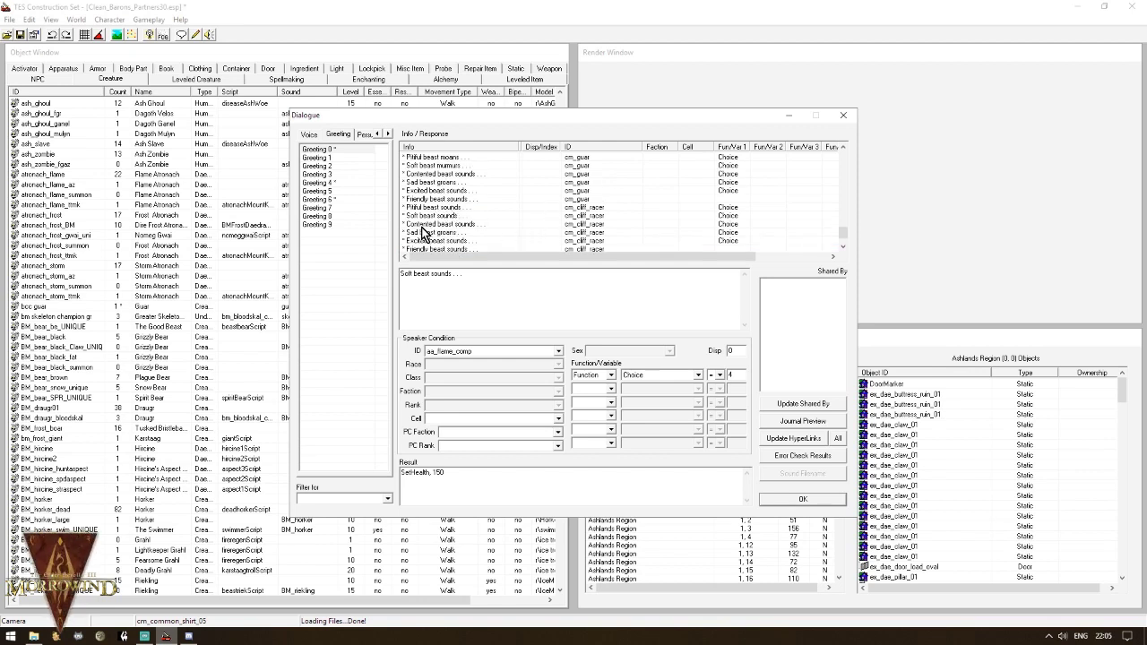
click(422, 224)
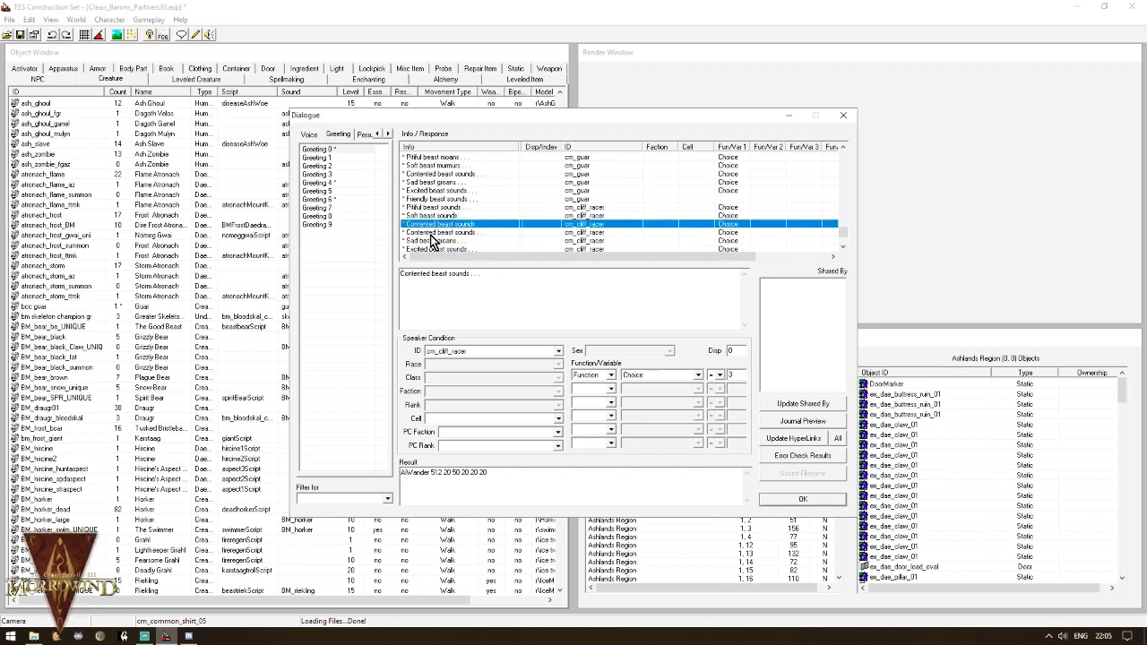
click(431, 234)
click(445, 352)
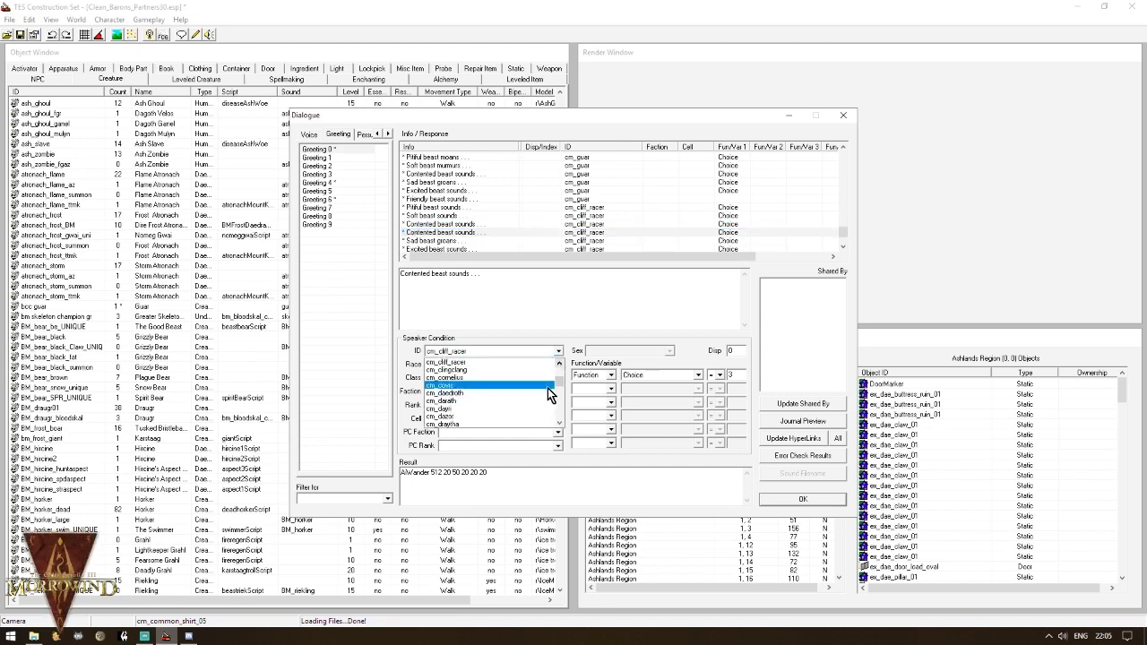
drag(556, 385, 558, 368)
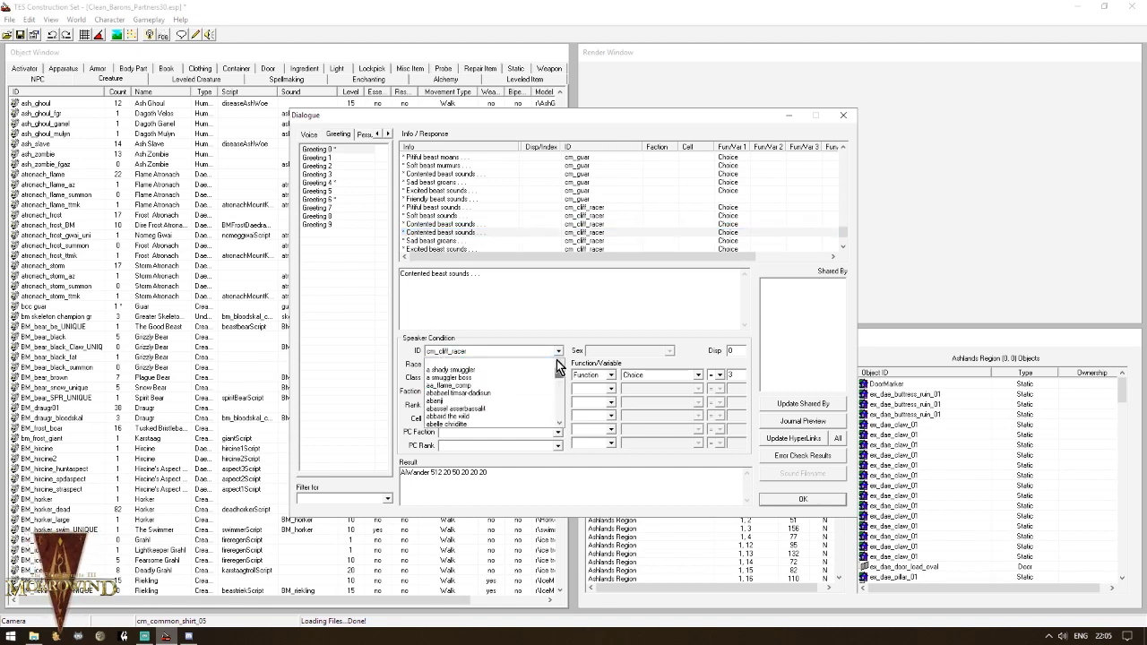
click(446, 386)
click(475, 231)
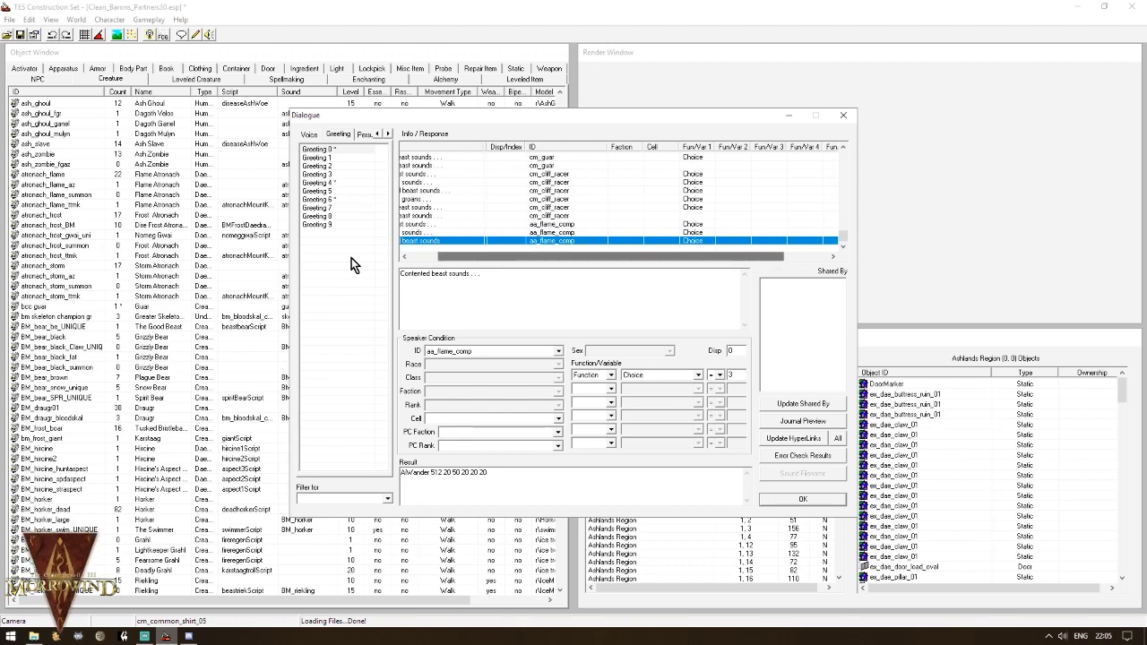
click(425, 257)
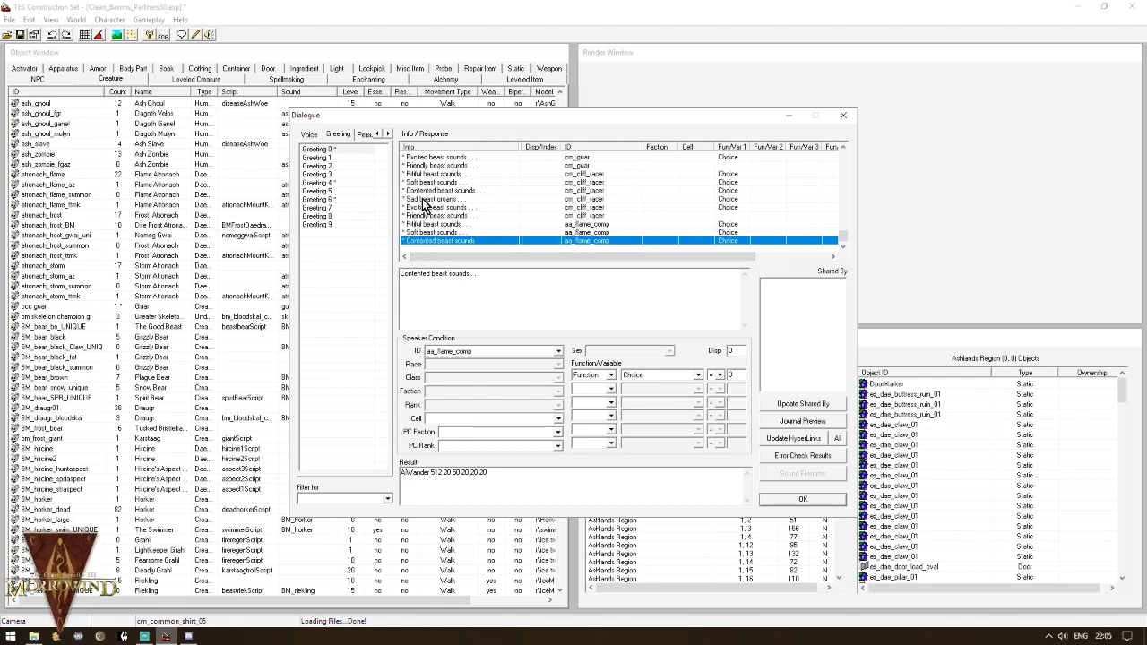
Step: Add a copy of the cm_cliff_racer "Sad beast groans" response for speaker aa_flame_comp, placed below its "Contented beast sounds" response
click(423, 199)
right_click(423, 205)
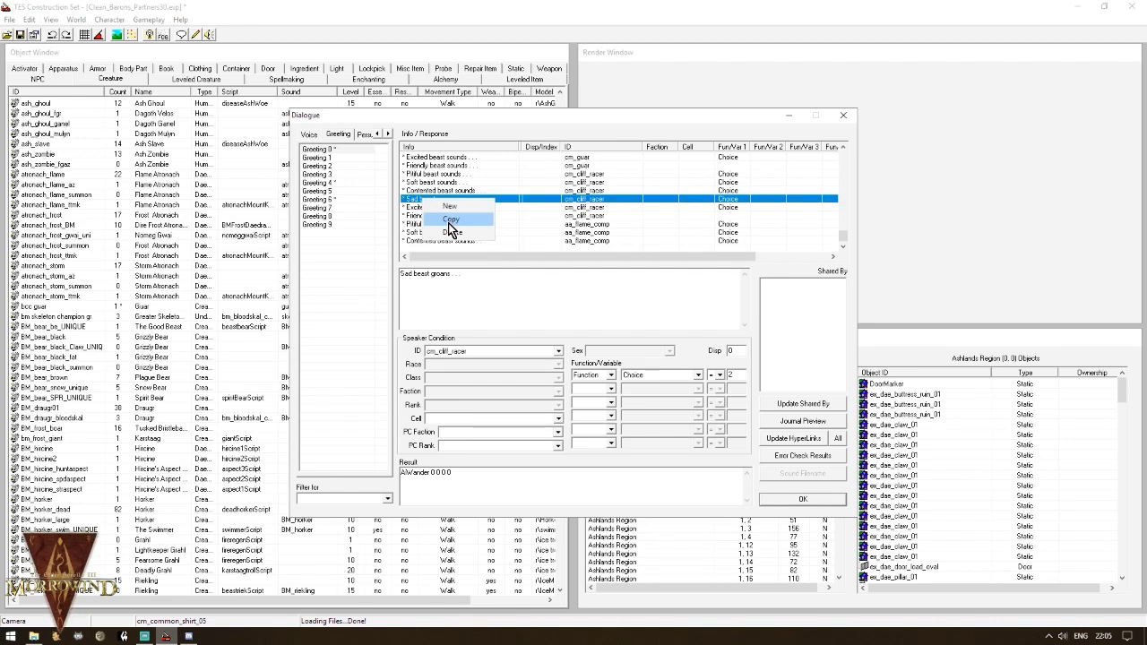
click(448, 224)
click(428, 208)
click(558, 352)
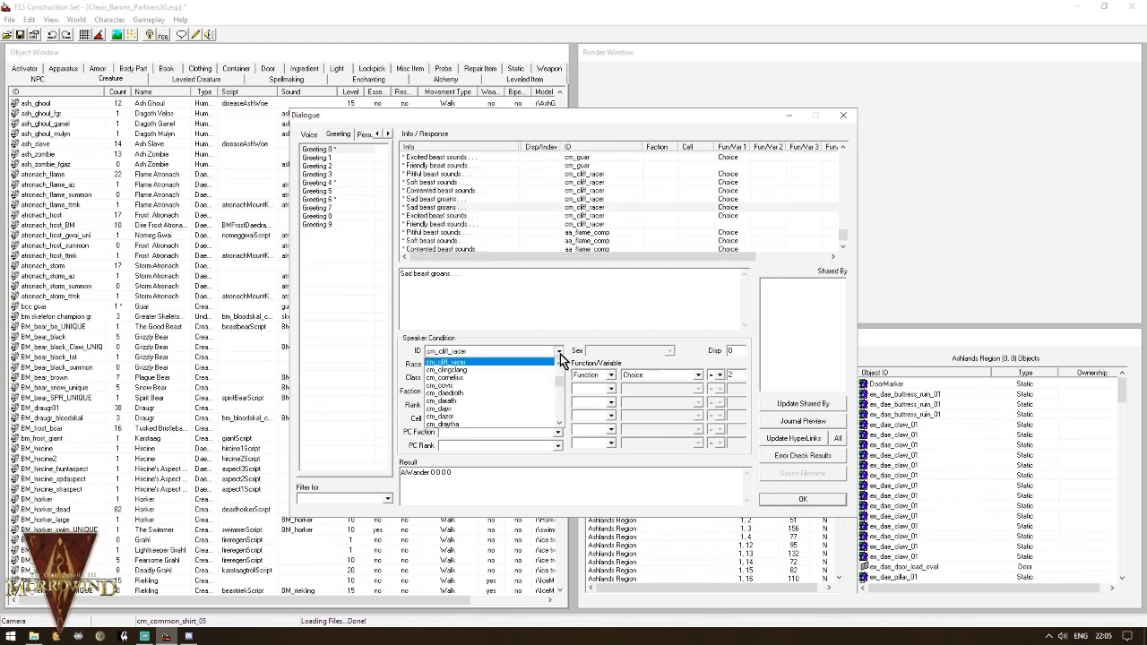
drag(561, 383, 560, 365)
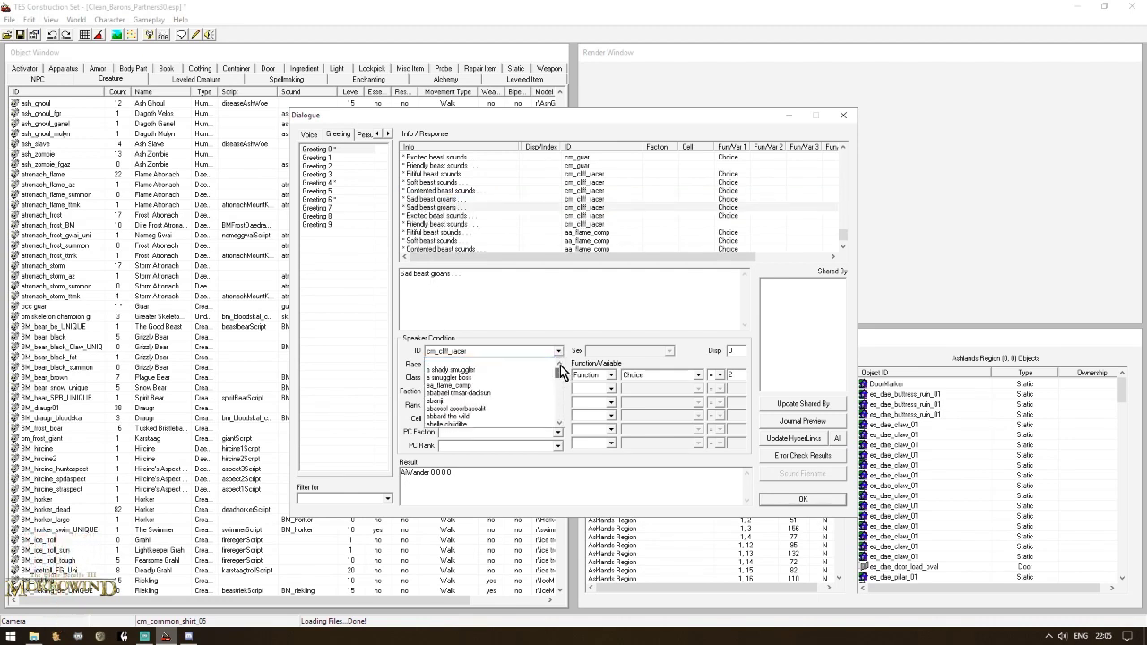
click(453, 385)
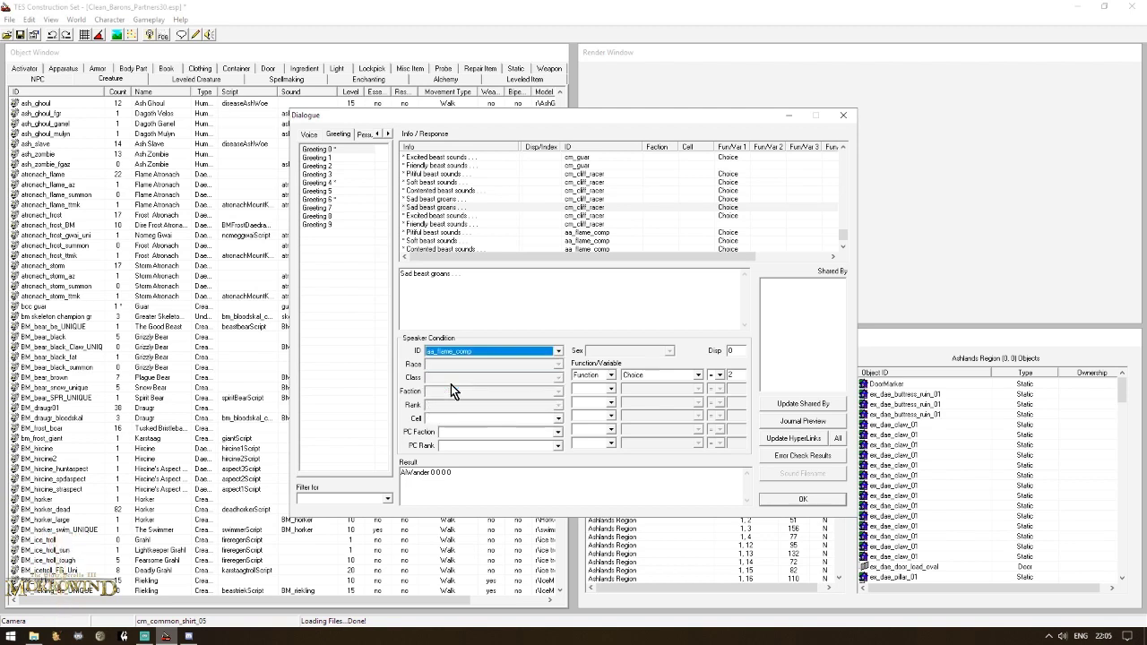
click(439, 209)
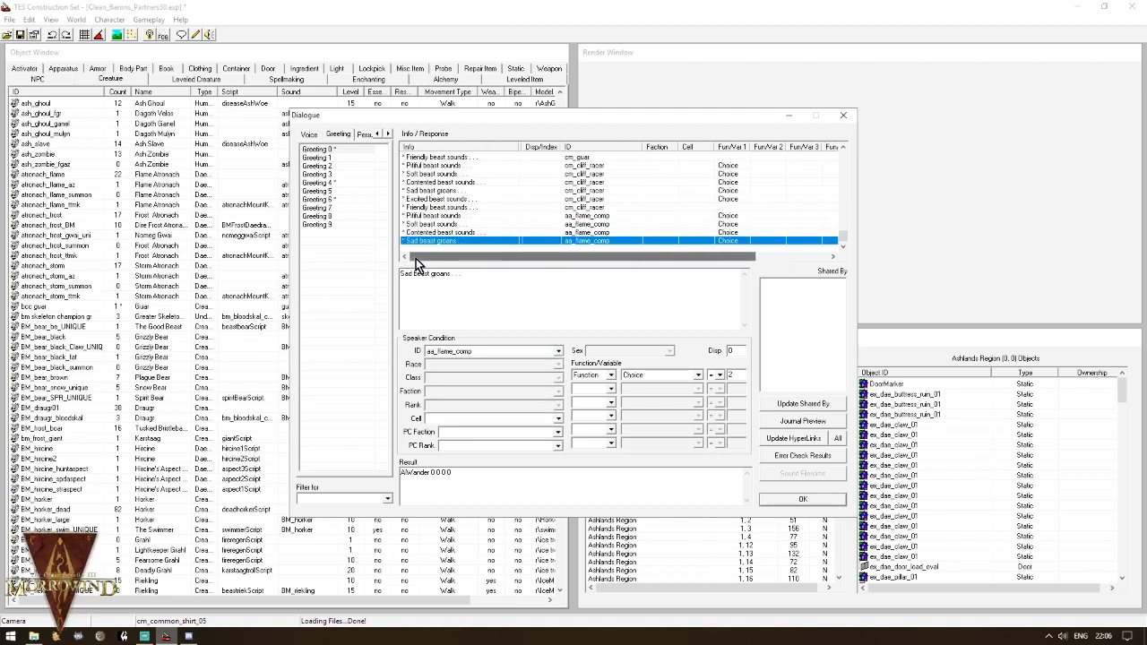
Step: Duplicate the cm_cliff_racer "Excited beast sounds" response and set the copy's speaker ID to aa_flame_comp
click(433, 201)
right_click(434, 200)
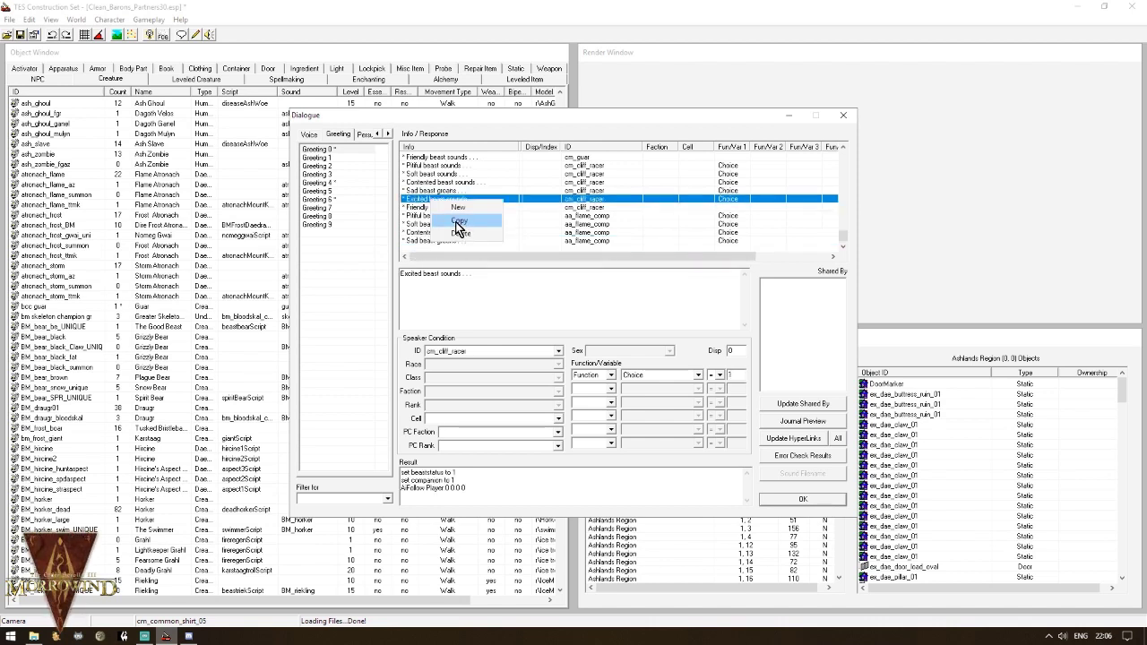
click(458, 223)
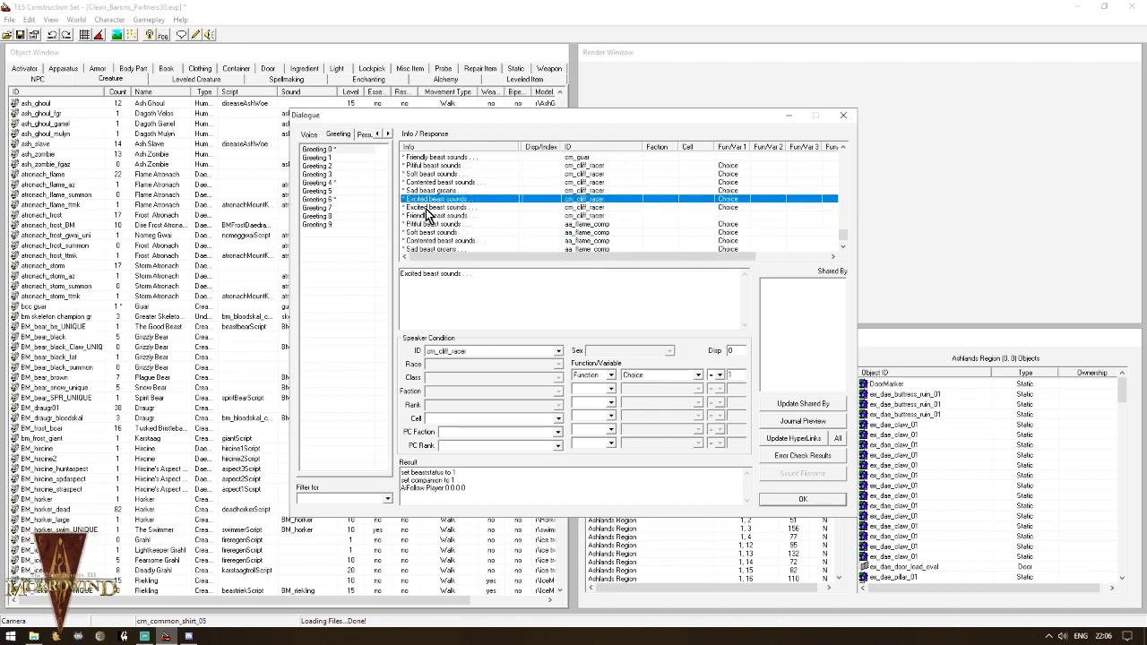
click(558, 351)
drag(559, 384, 558, 364)
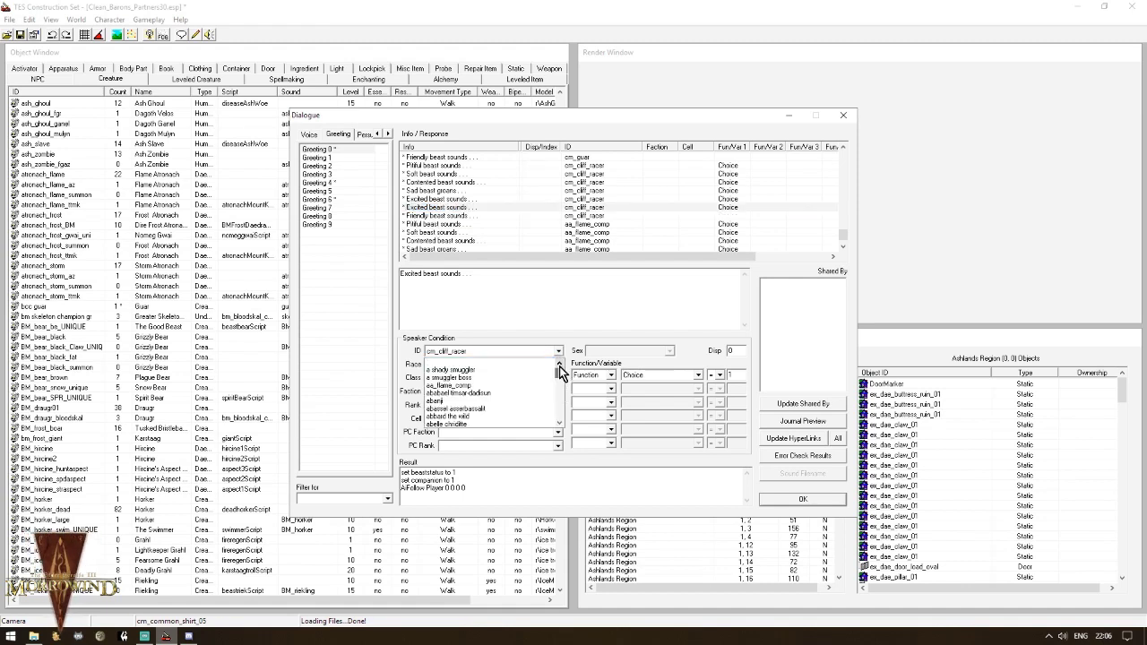
click(452, 386)
Step: Move the aa_flame_comp "Excited beast sounds" response down below its "Sad beast groans" response
click(437, 209)
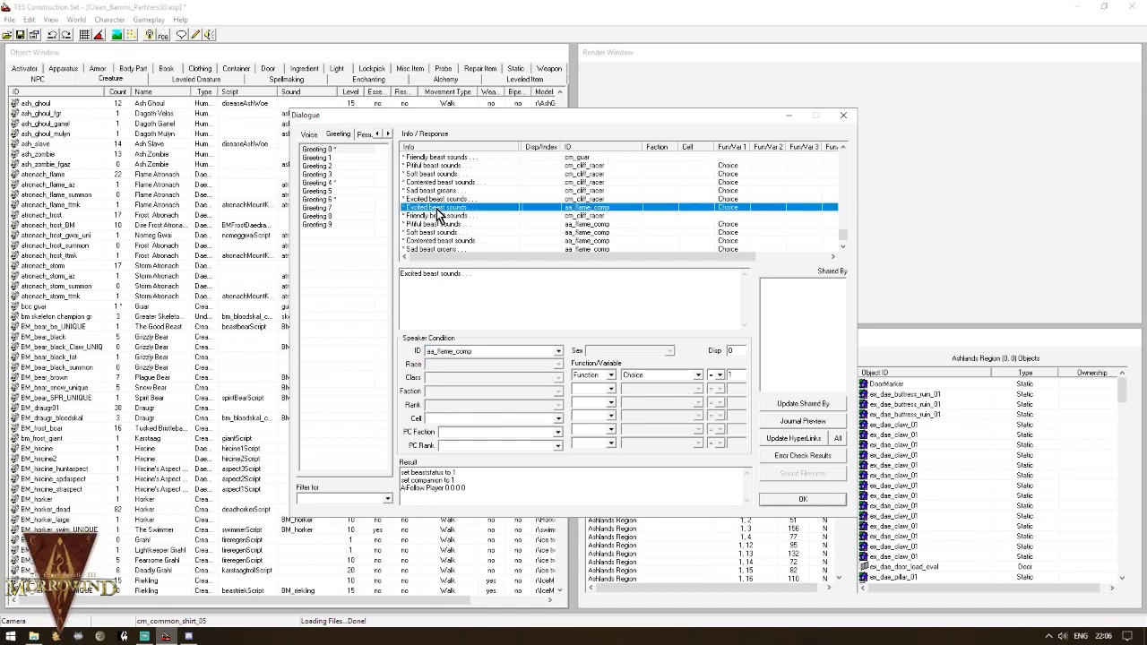
key(alt+Down)
key(alt+Down)
key(alt+Down)
key(alt+Down)
key(alt+Down)
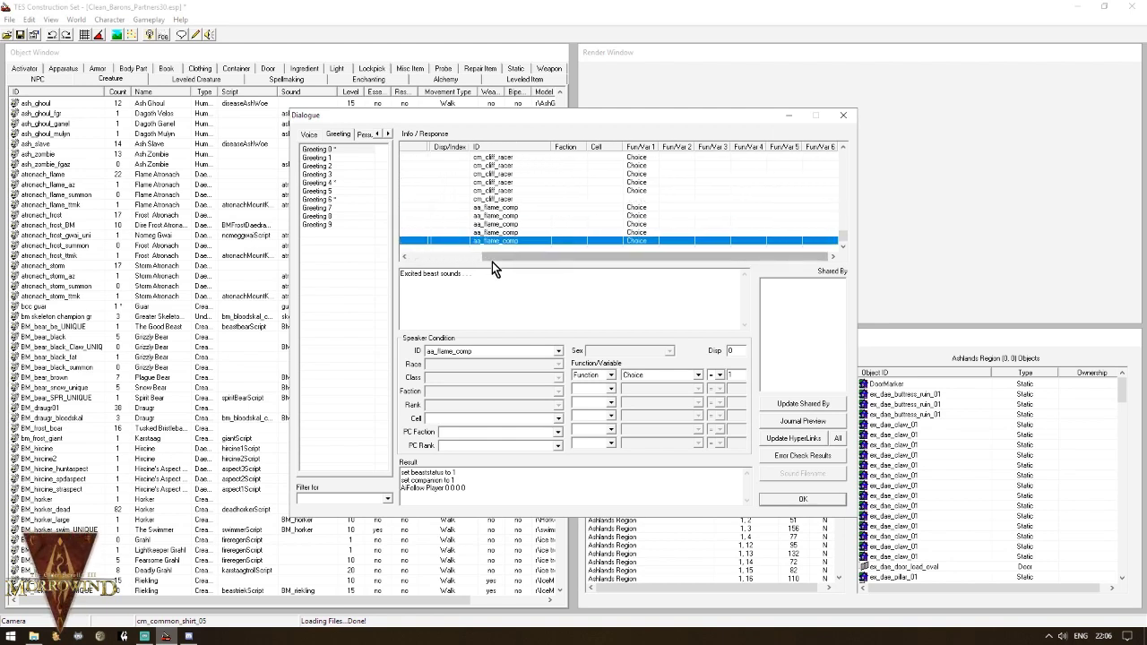
drag(494, 260, 400, 261)
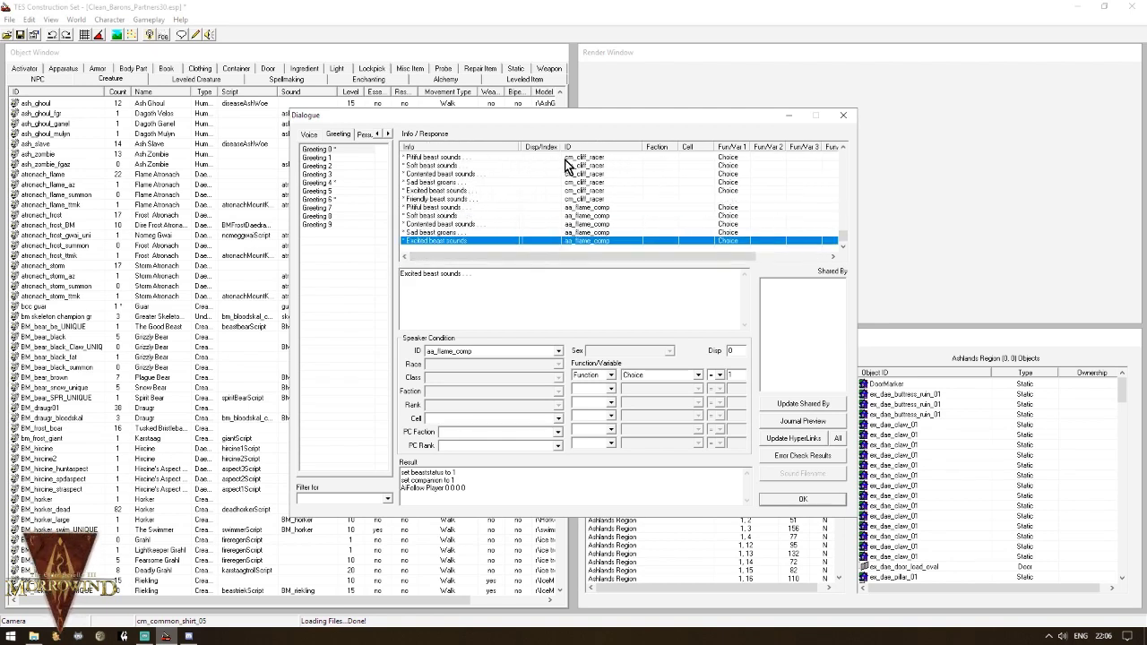
Step: Check the aa_flame_comp responses against the cm_cliff_racer originals and close the dialogue editor
click(479, 160)
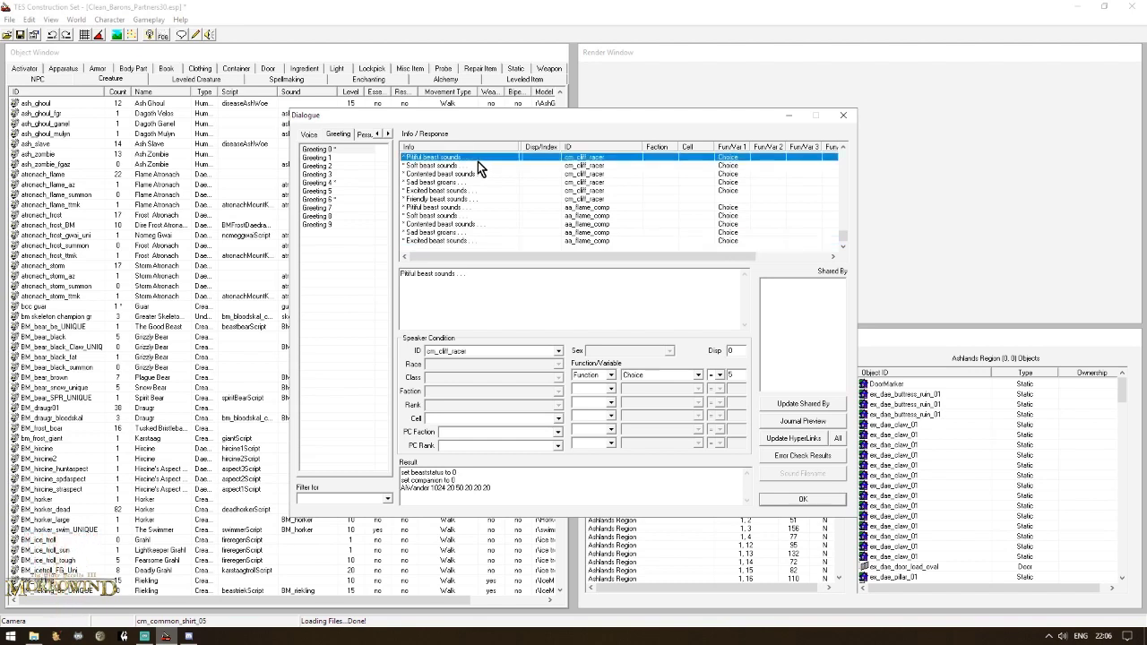
click(452, 209)
click(448, 216)
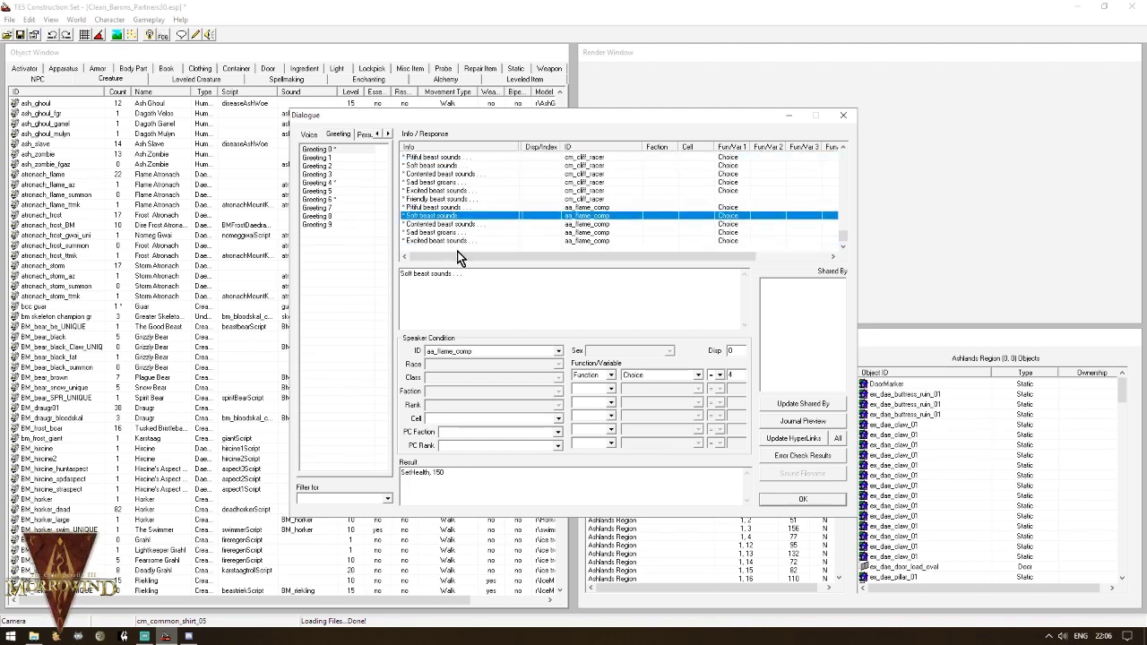
click(800, 499)
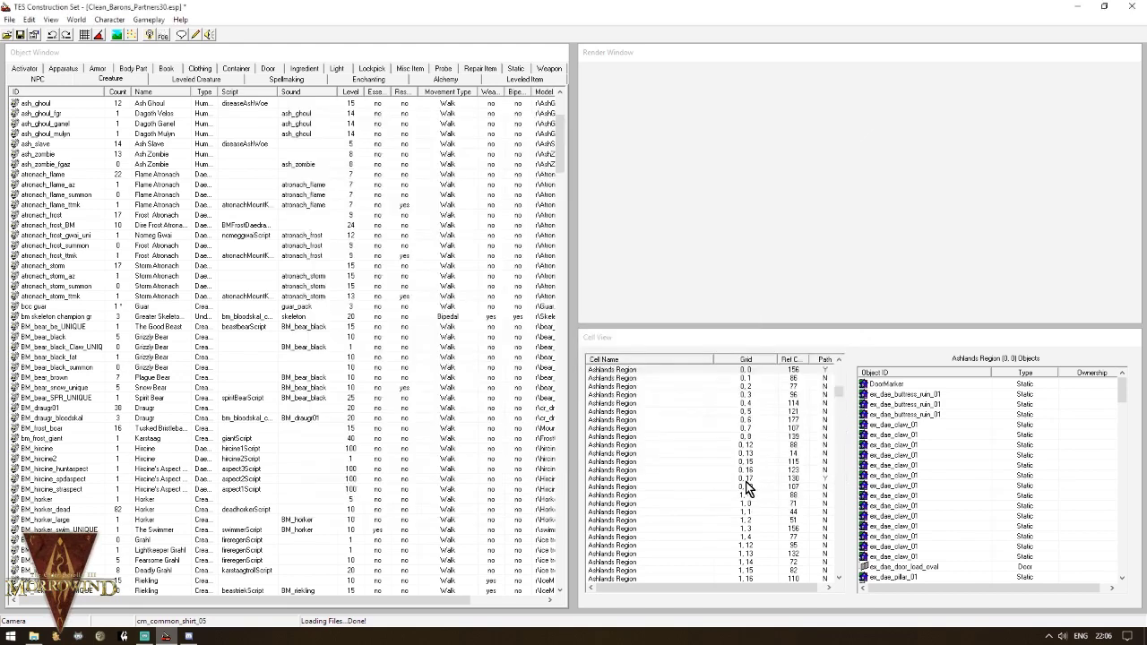
Step: Find Balmora in the cell list and load its exterior cell -3, -3 for viewing
click(628, 462)
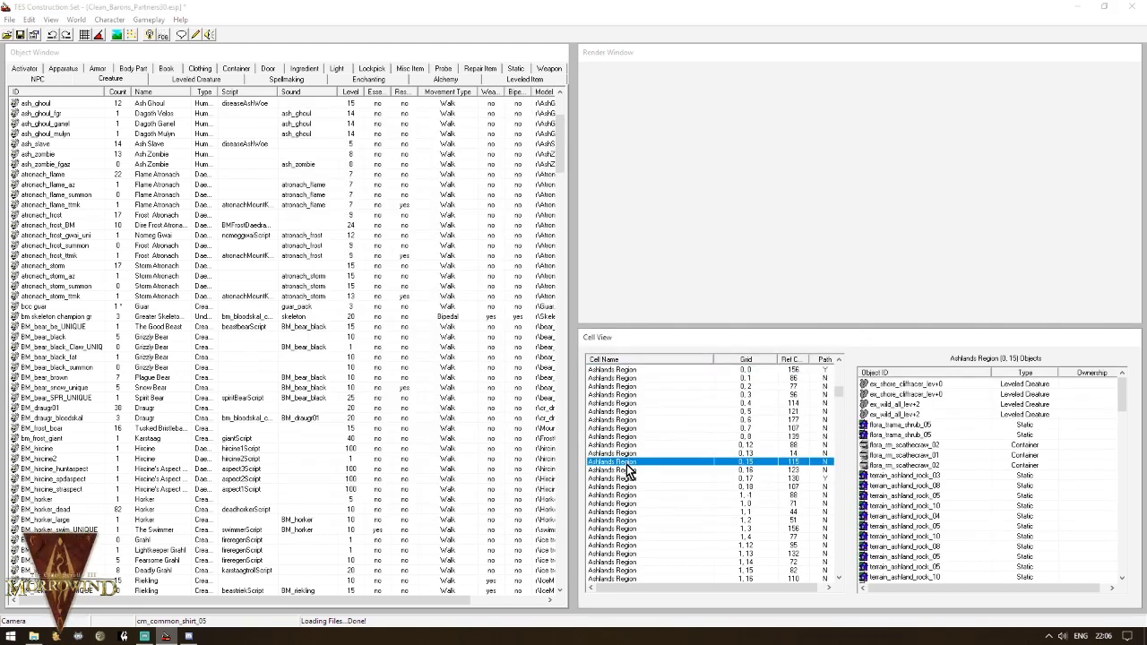
key(s)
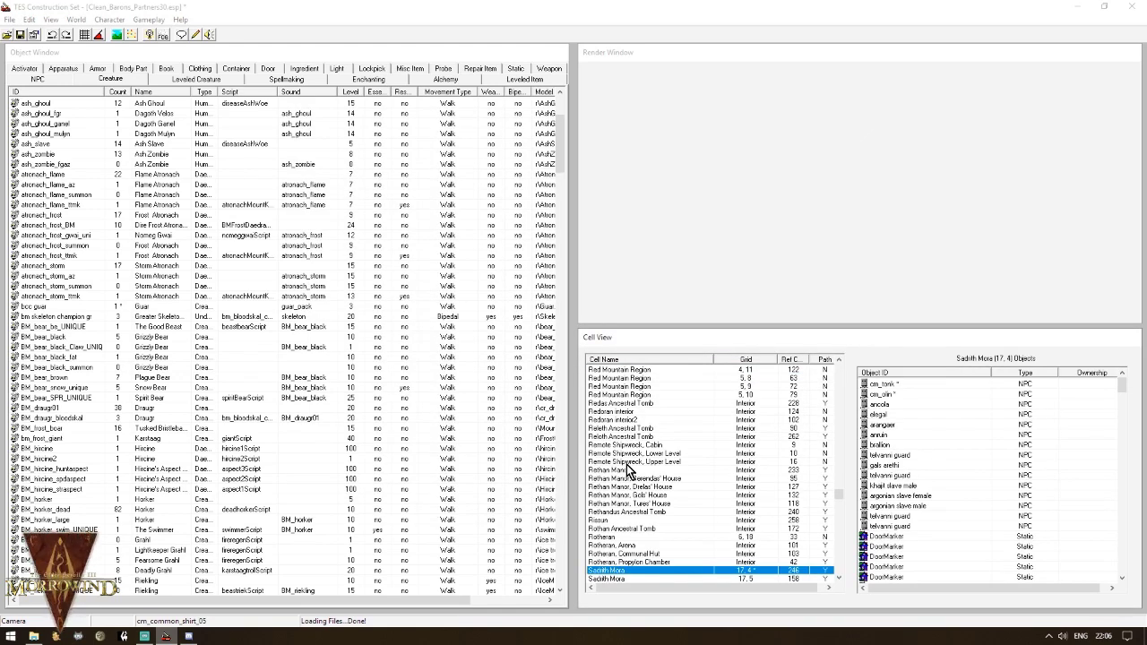
text(balmora)
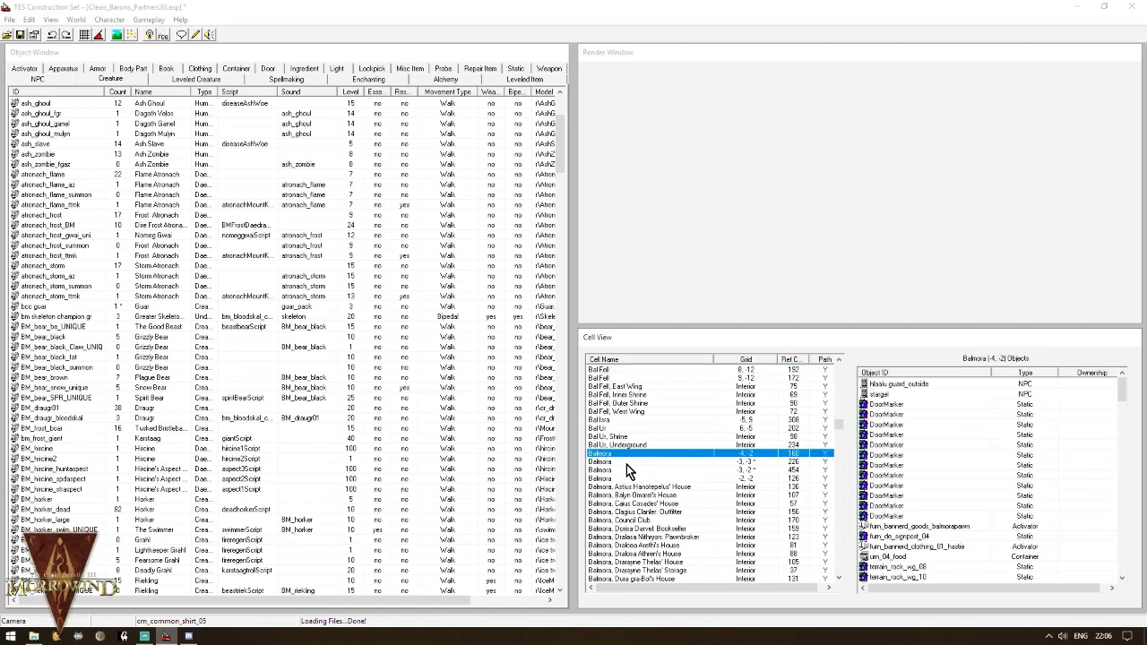
click(610, 463)
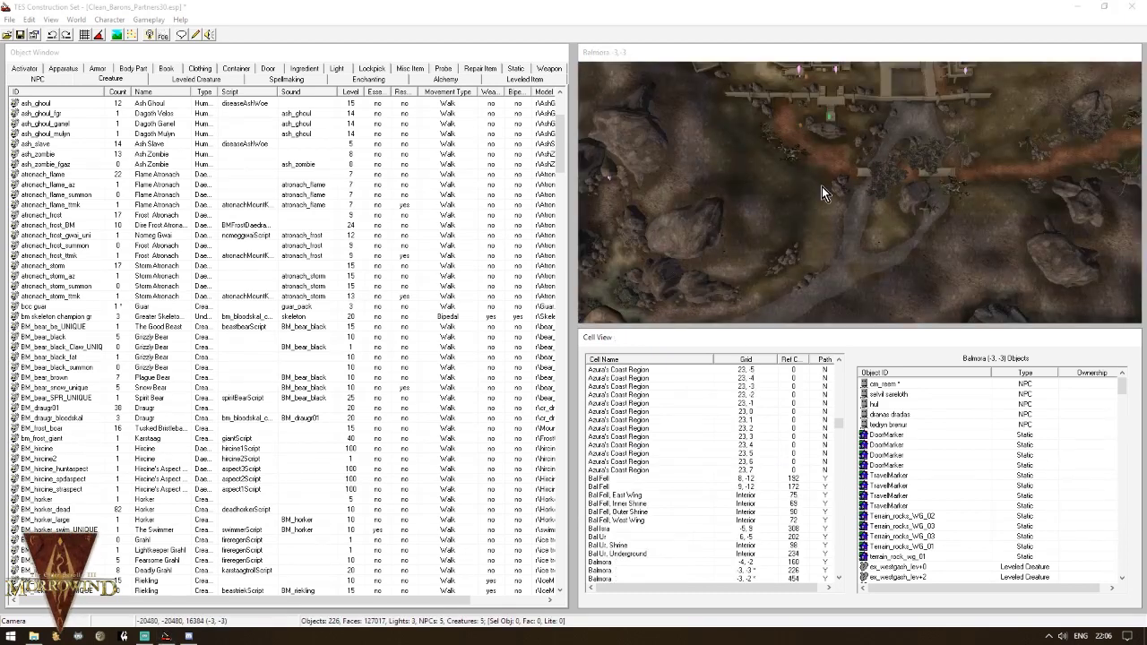
Step: Place the creature aa_flame_comp on the Hlaalu bridge in Balmora cell -3, -3
click(946, 178)
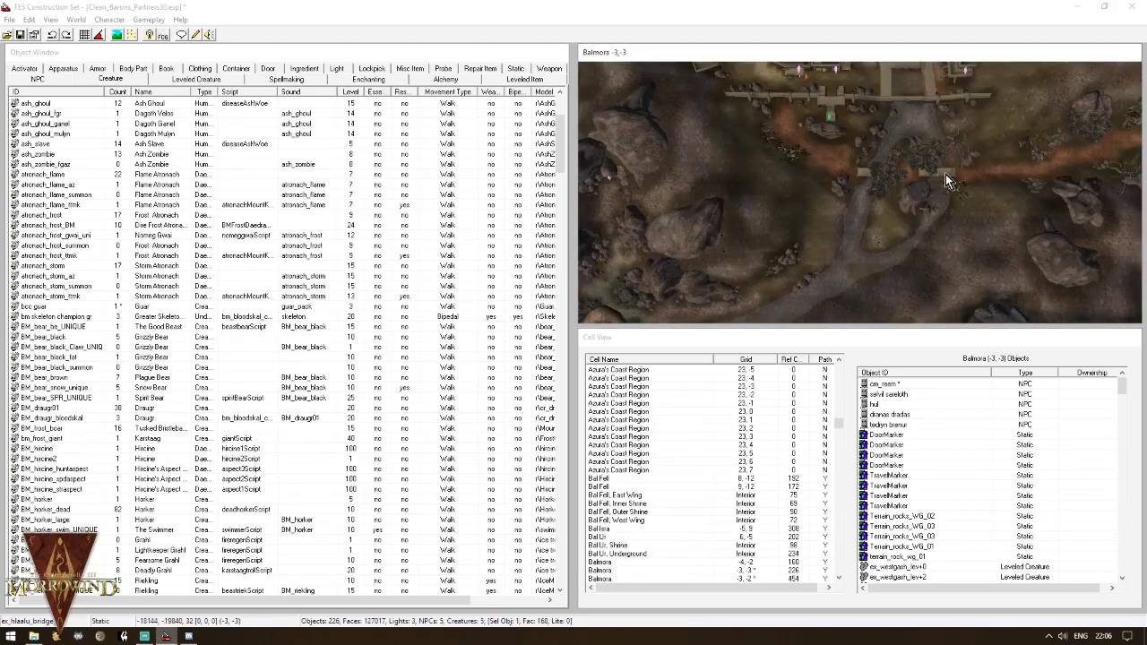
key(c)
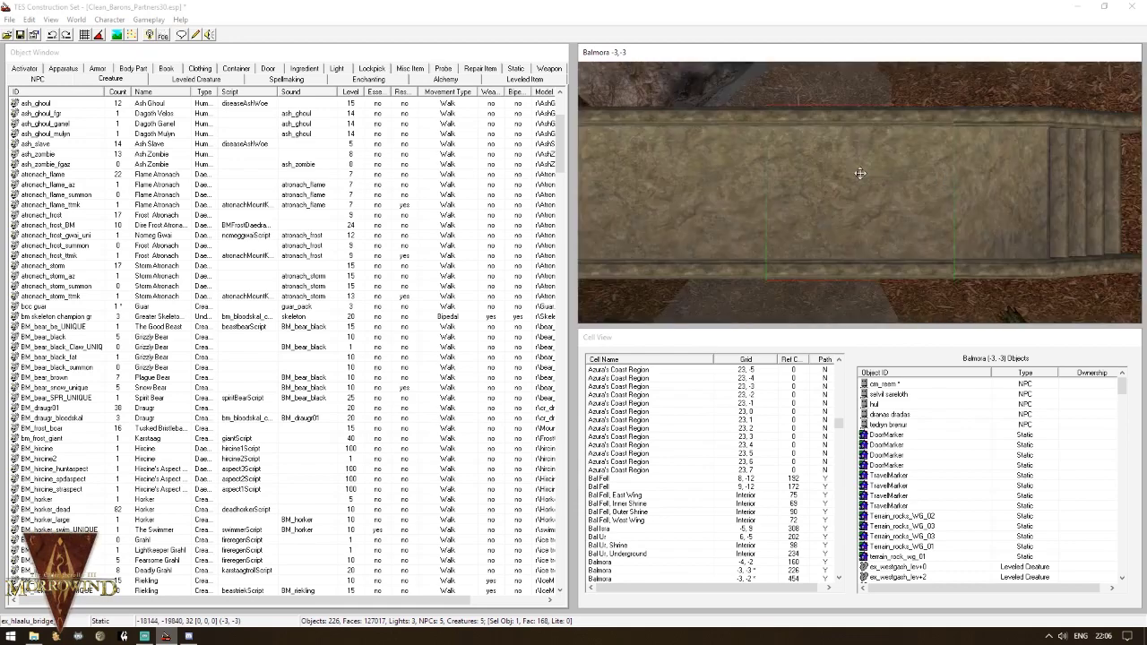
shift+middle_drag(702, 157, 755, 102)
shift+middle_drag(821, 276, 414, 59)
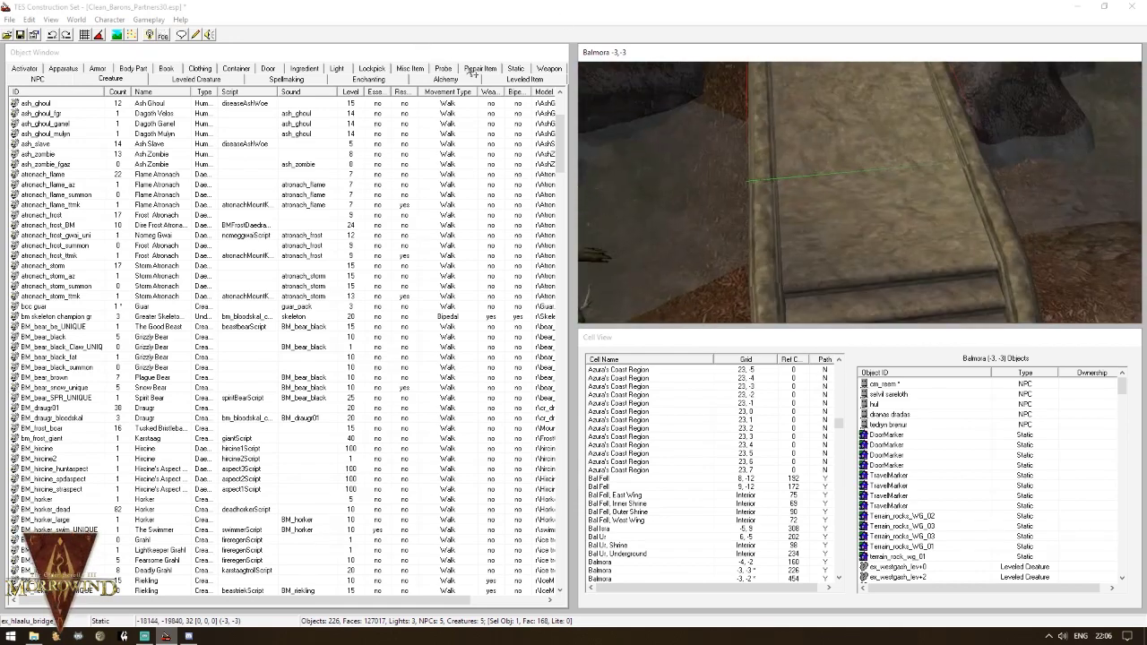
click(42, 55)
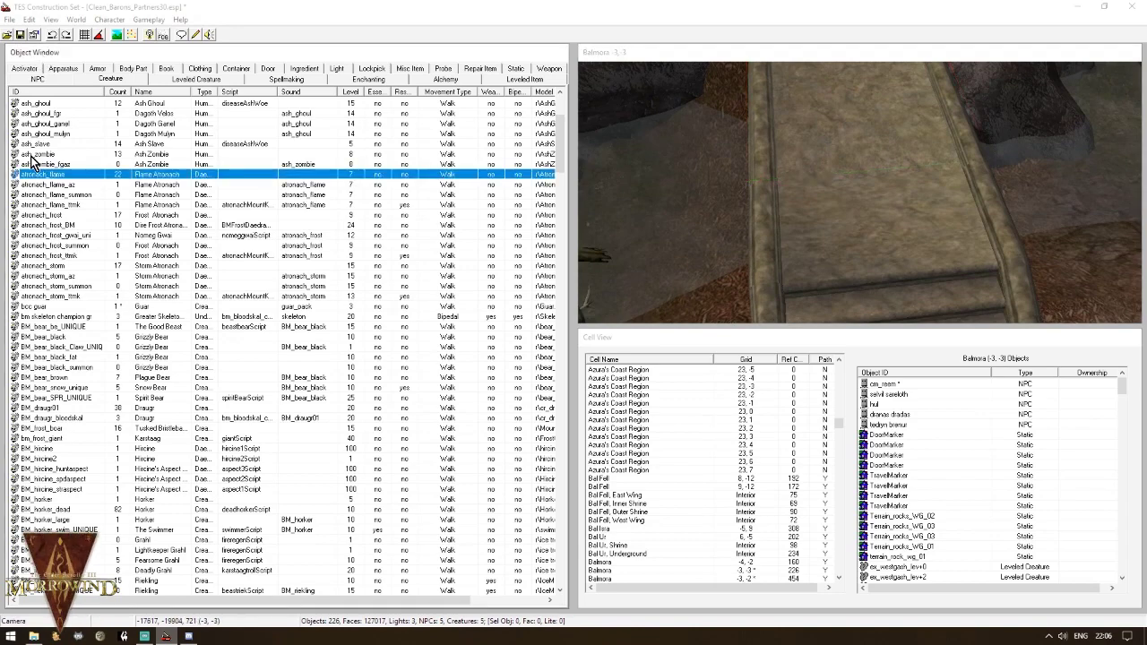
scroll(25, 174, up, 5)
click(45, 104)
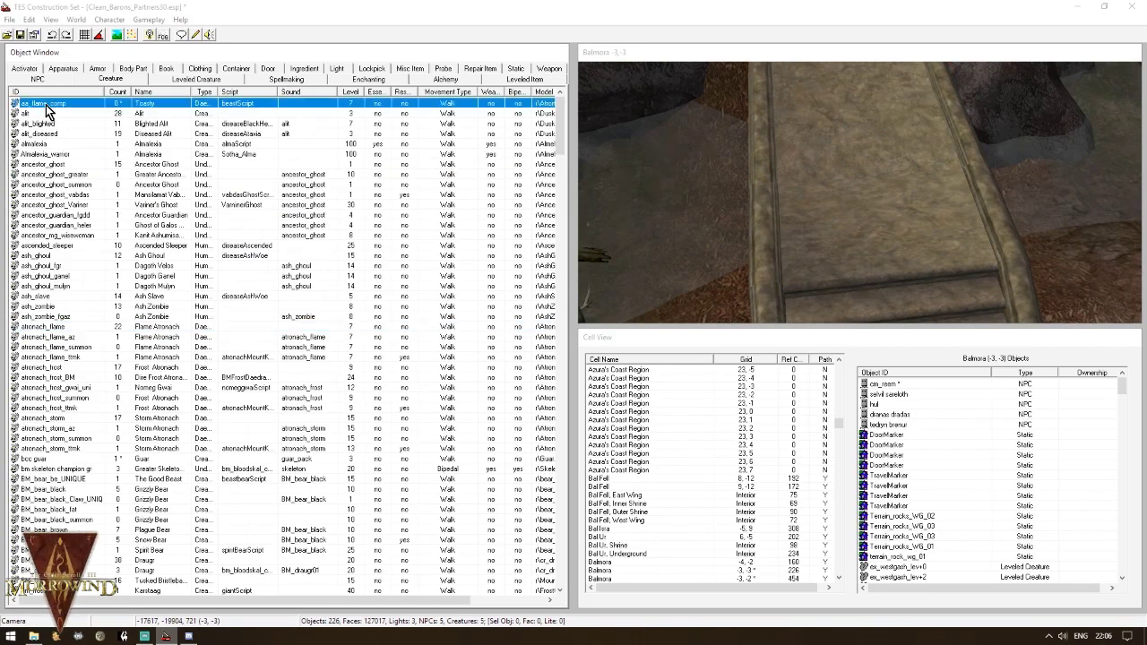
drag(625, 86, 876, 152)
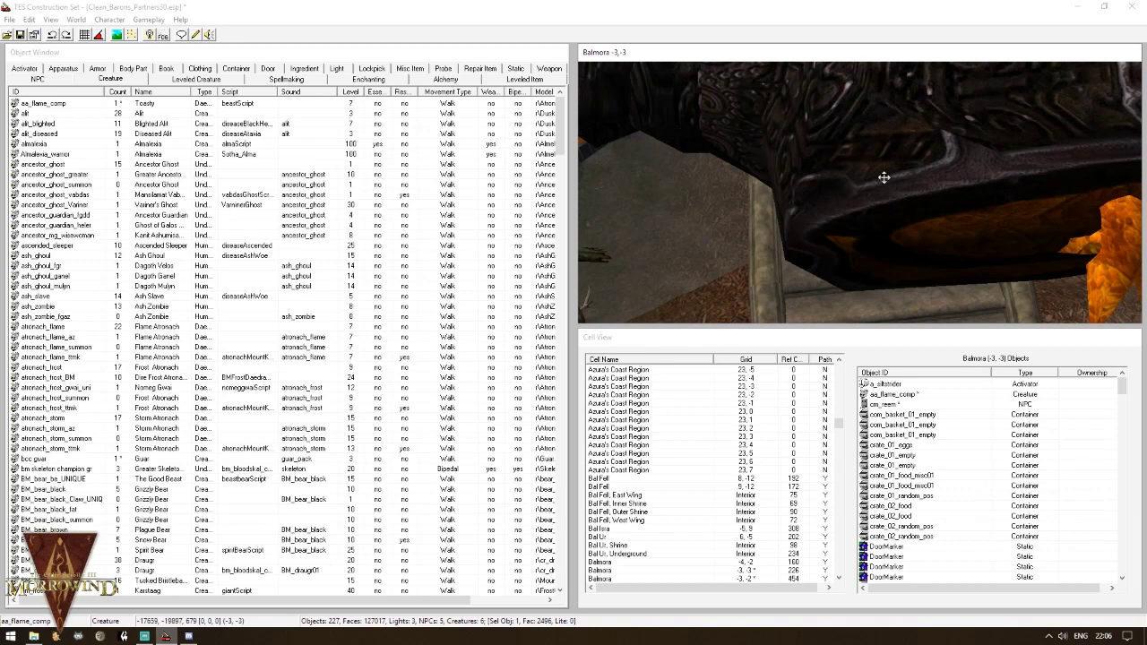
Step: Reposition aa_flame_comp from mid-air onto the Balmora bridge deck at about -17988, -19859, 301
scroll(883, 177, down, 5)
right_drag(884, 178, 748, 122)
right_drag(787, 180, 911, 275)
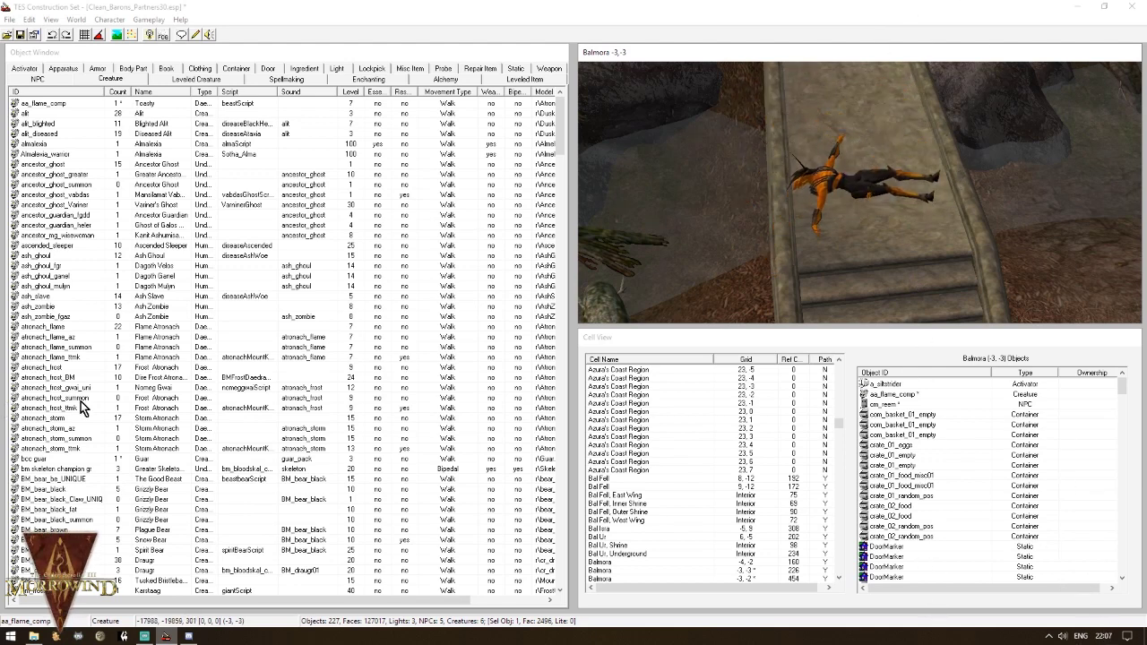
Step: Place the creature BM_bear_black on the bridge near aa_flame_comp, drop it to the ground and delete it
drag(45, 489, 860, 86)
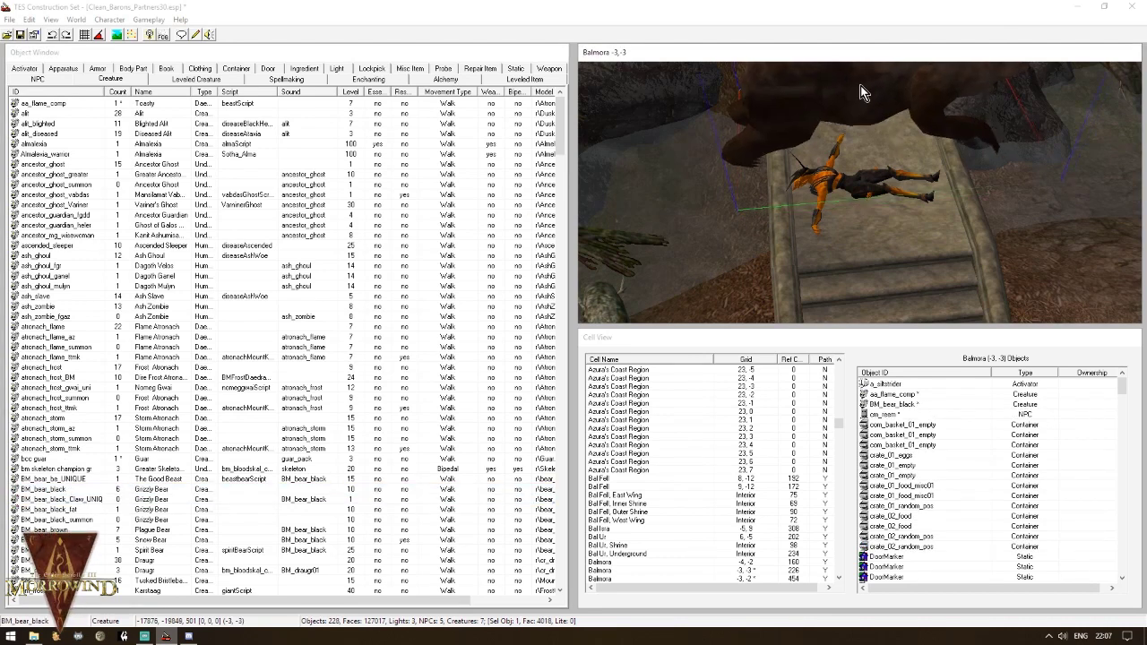
key(f)
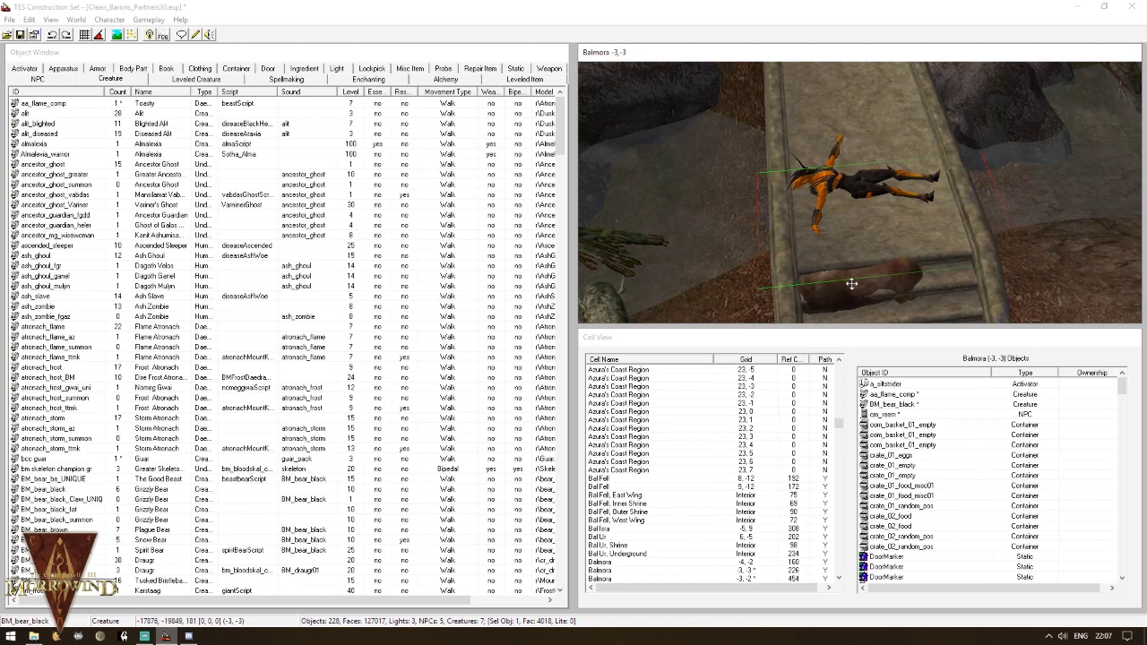
key(Delete)
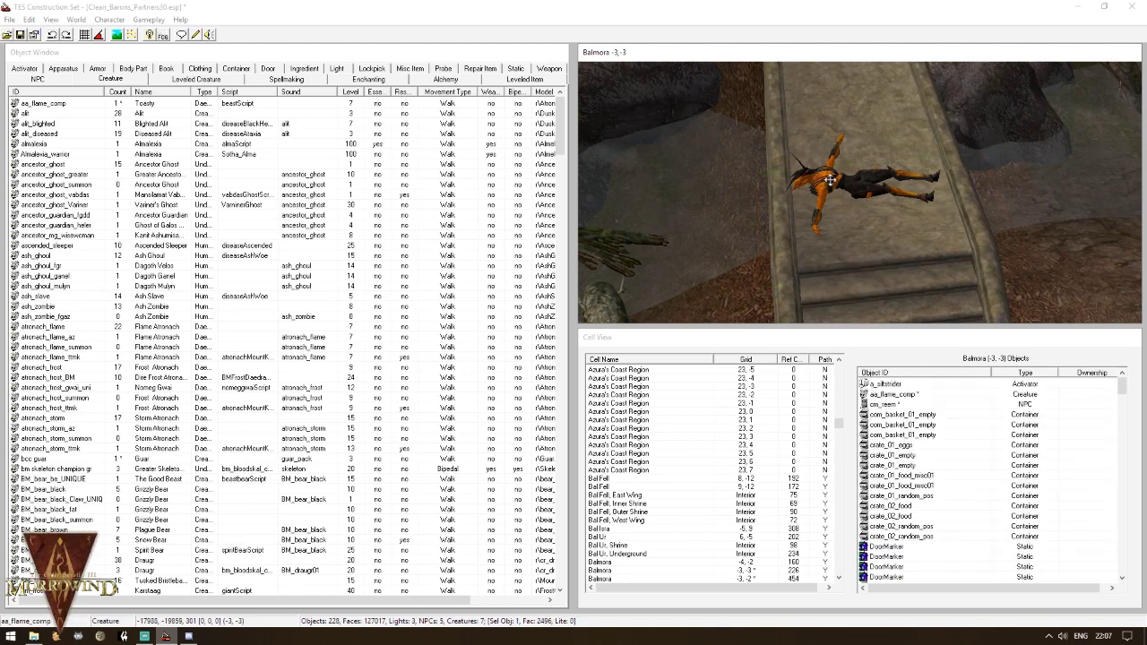
Step: Raise aa_flame_comp slightly above the bridge deck, to a height of about 319
drag(830, 190, 832, 125)
mouse_move(832, 125)
middle_down()
mouse_move(825, 6)
mouse_move(845, 128)
middle_up()
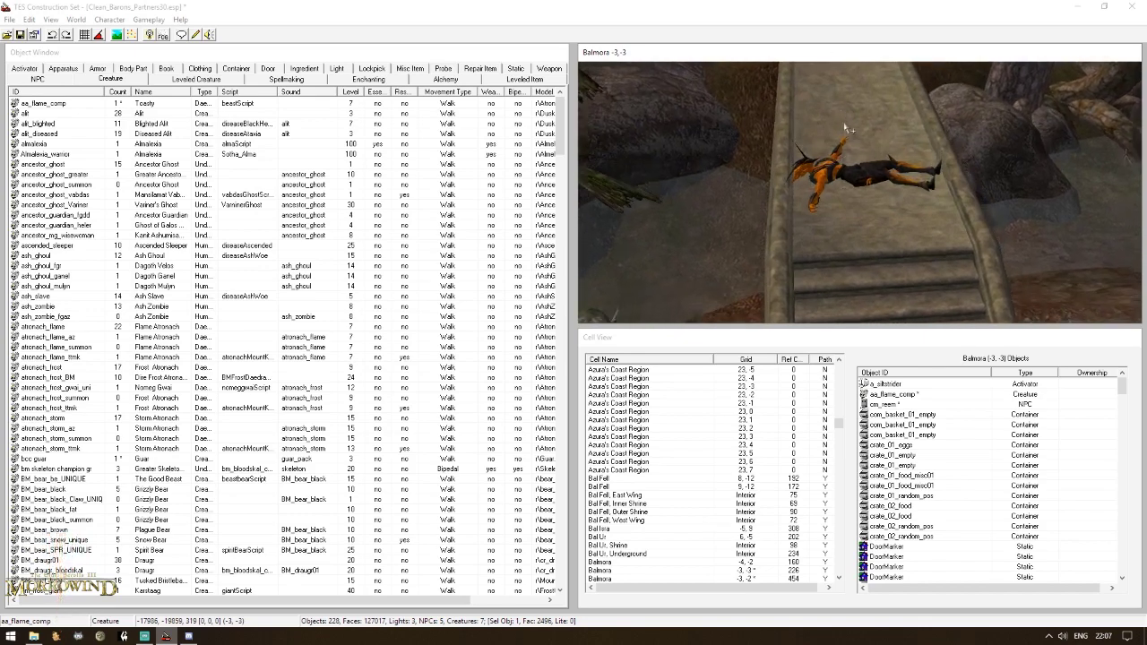
Step: Reduce the scale of the aa_flame_comp creature on the bridge and save the plugin
double_click(853, 175)
click(637, 210)
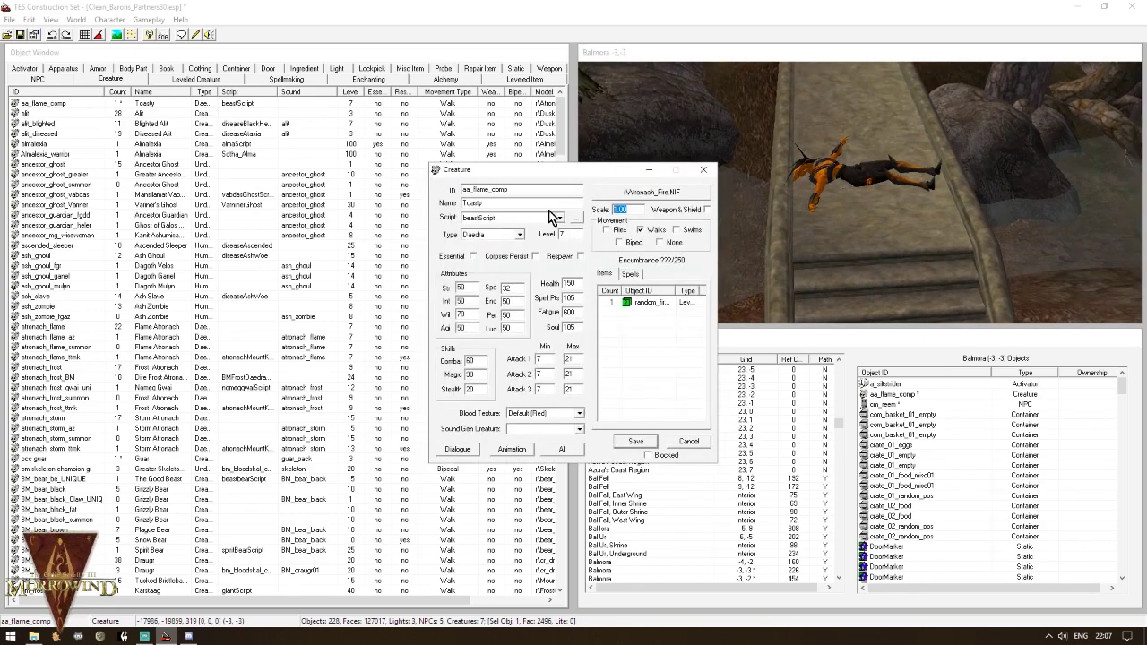
key(Escape)
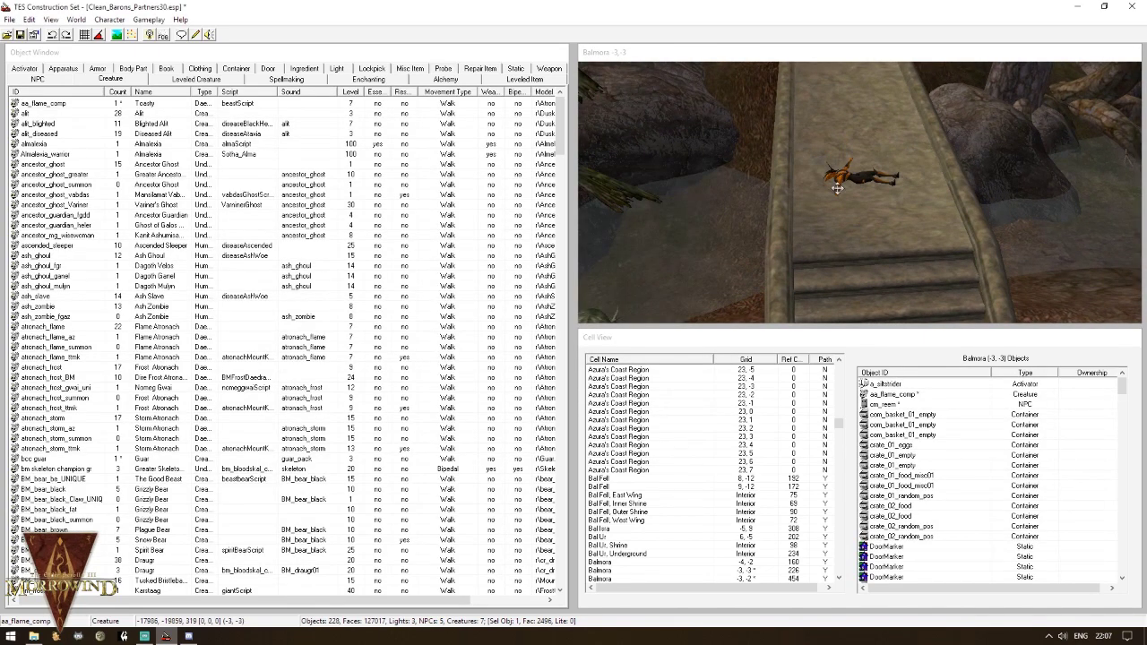
click(21, 36)
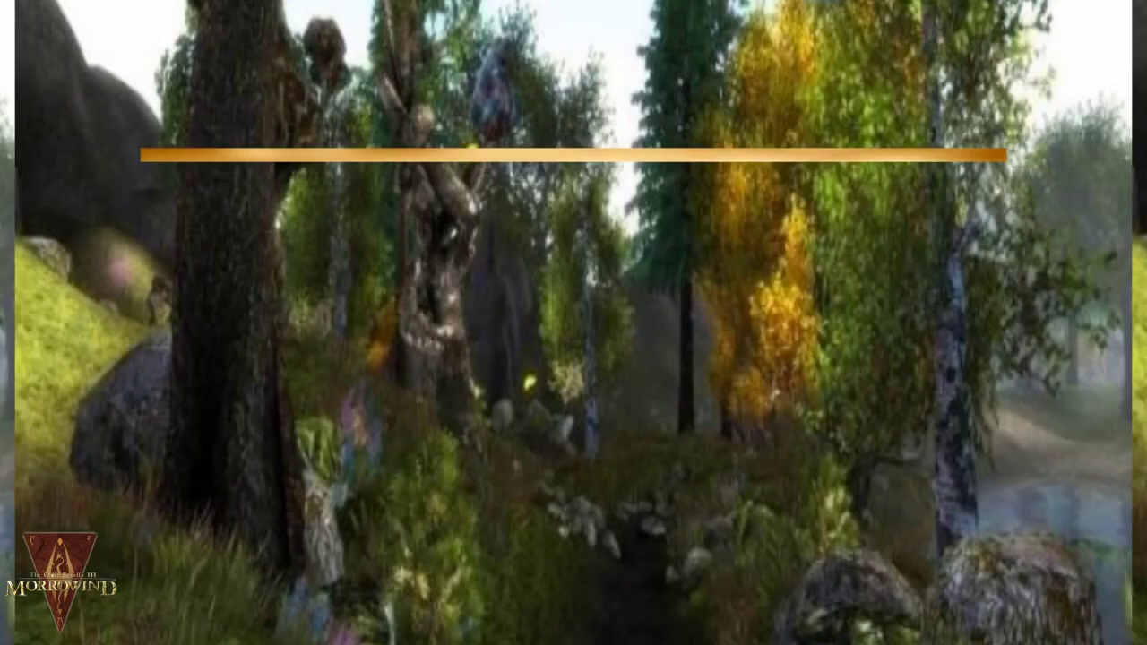